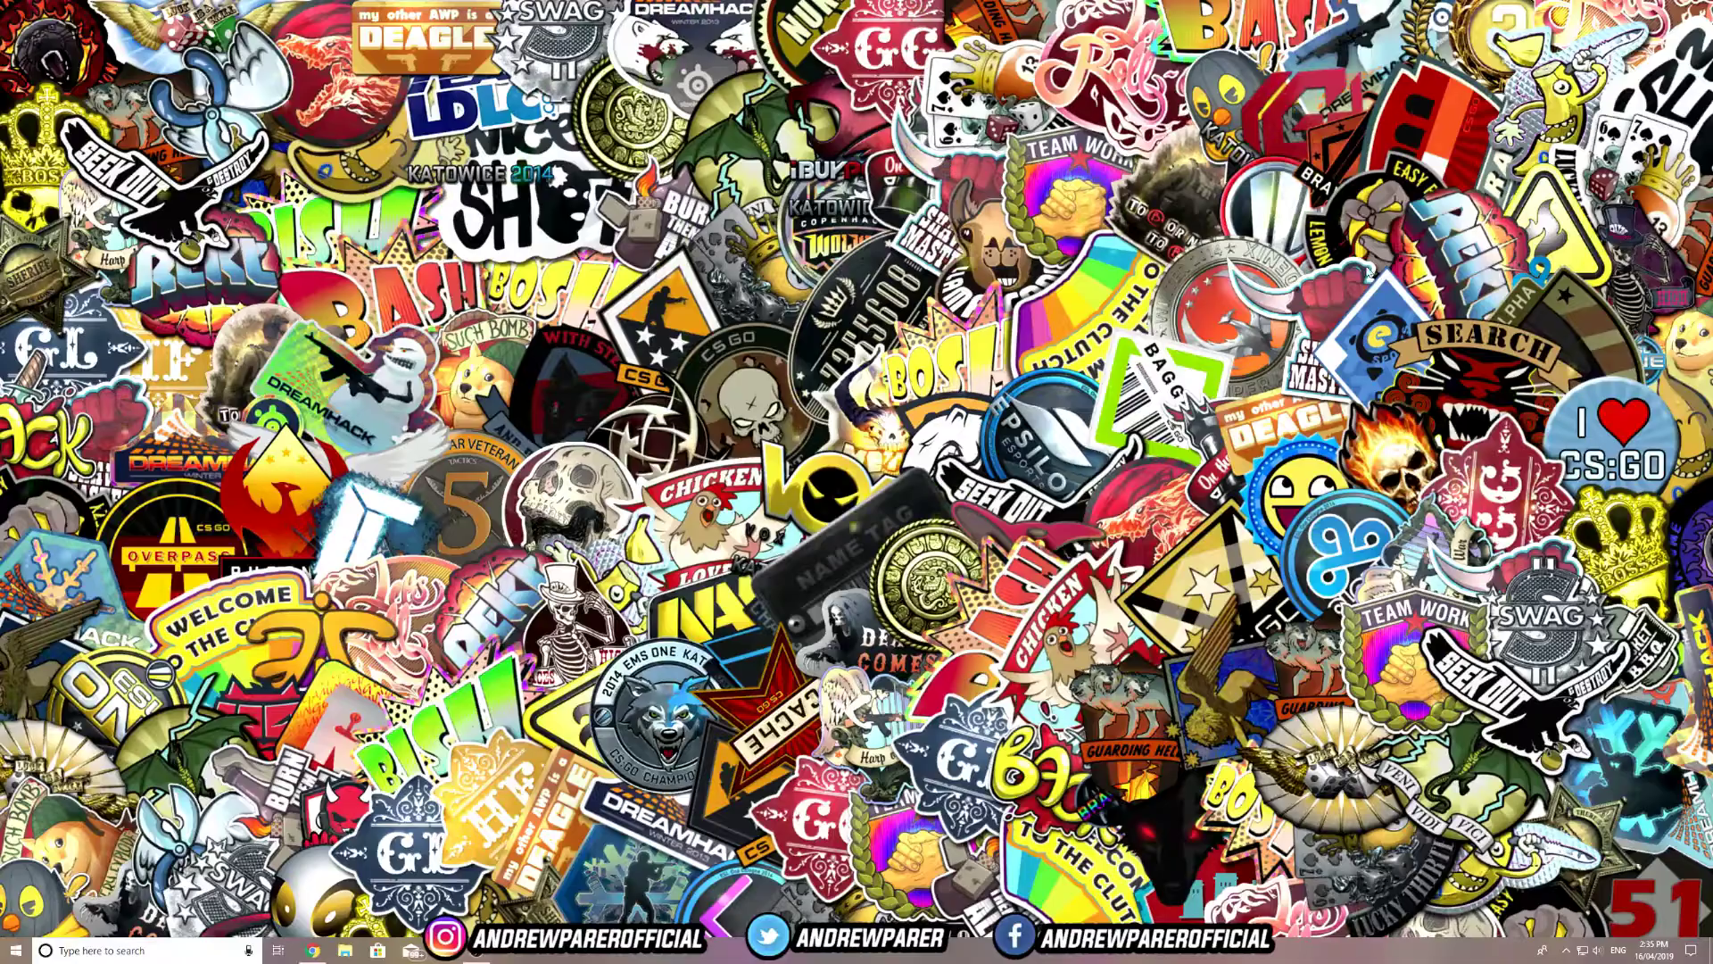
# Go to the Panzoid creations gallery in Chrome and browse the trending creations for an intro template.
pyautogui.click(312, 949)
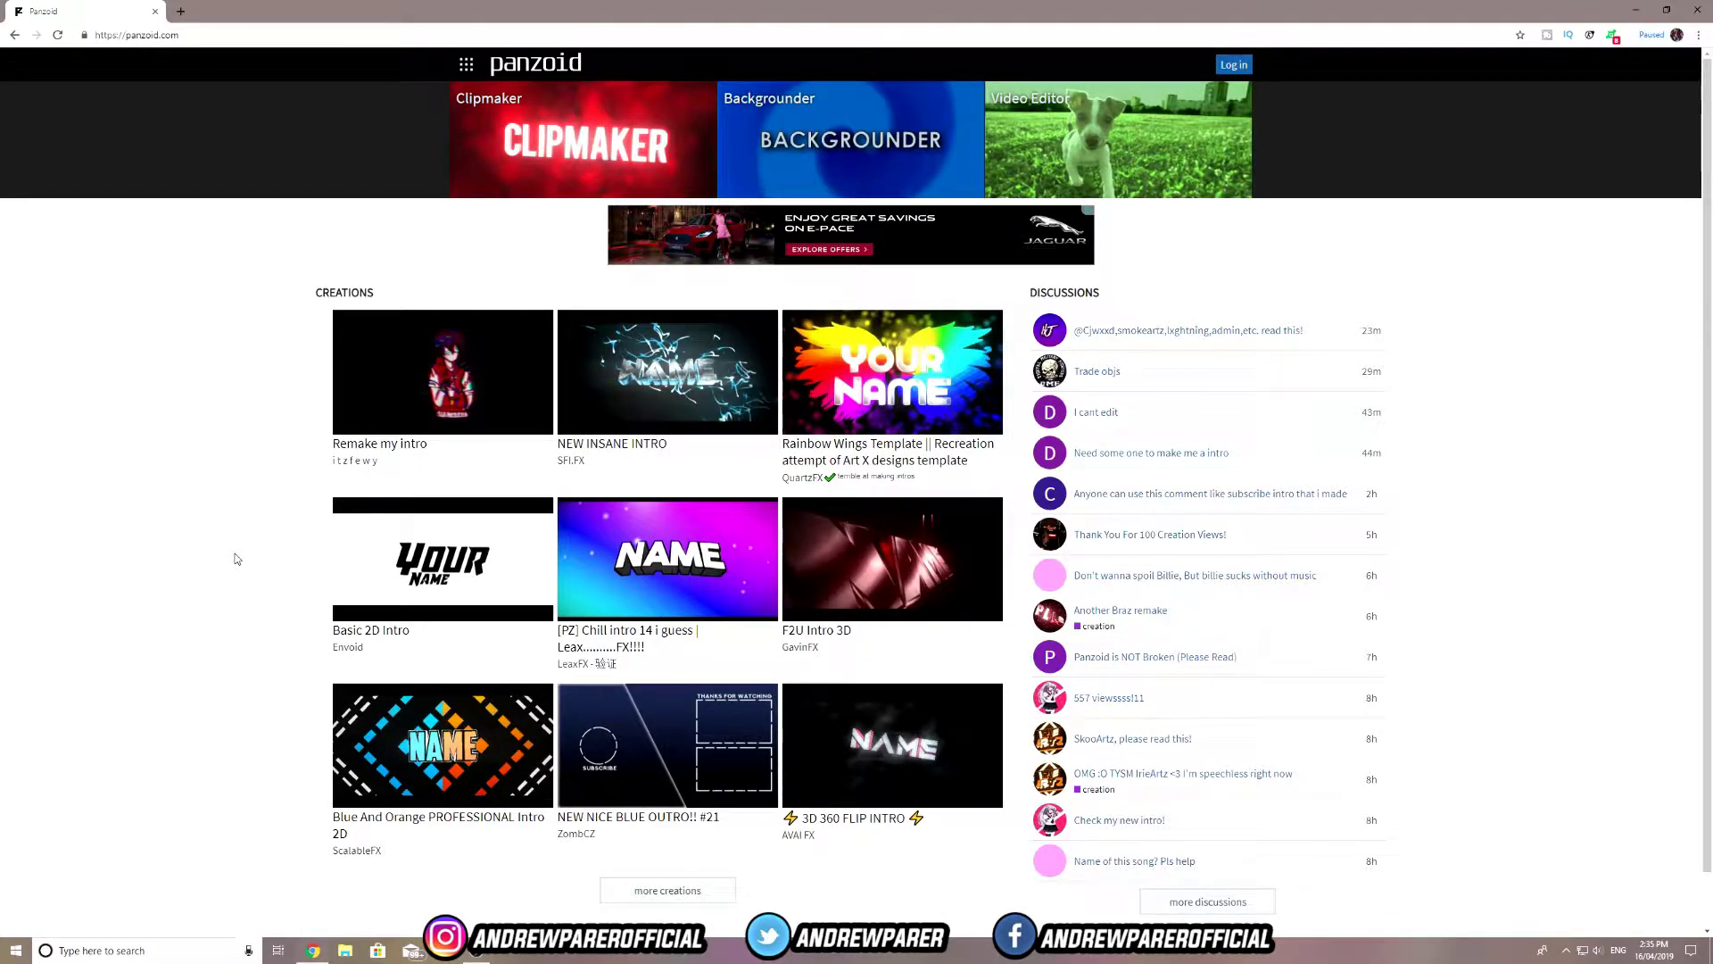
pyautogui.click(665, 889)
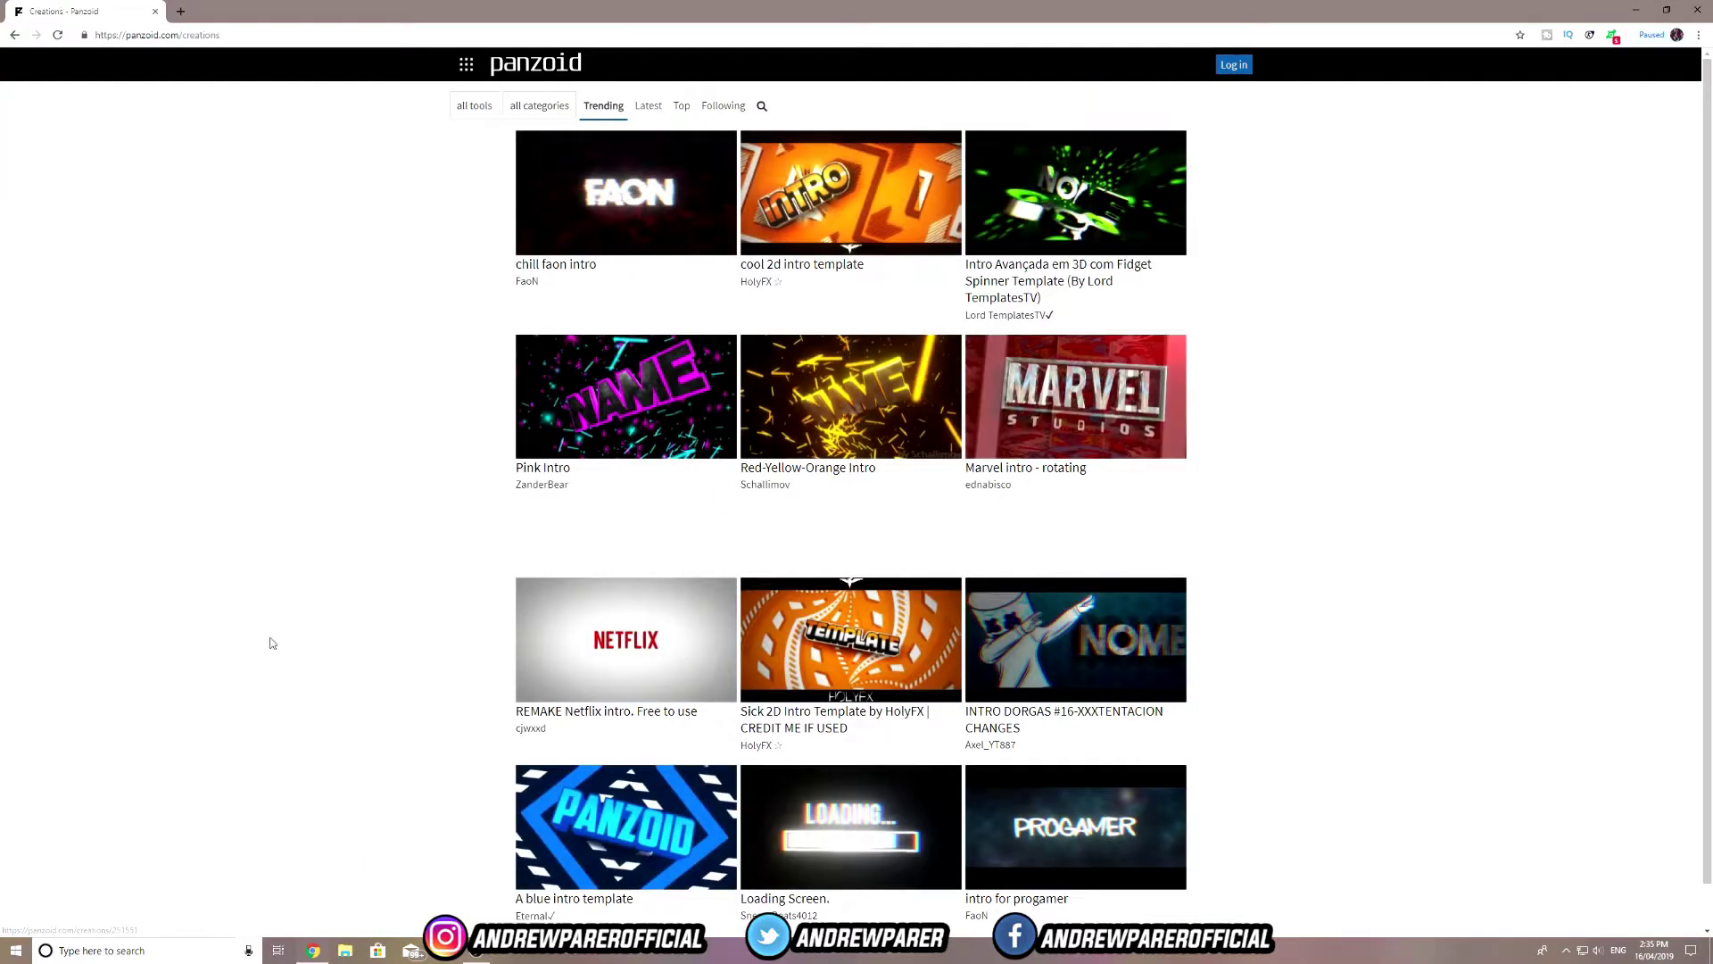
pyautogui.scroll(-2, 317, 620)
pyautogui.scroll(-4, 316, 619)
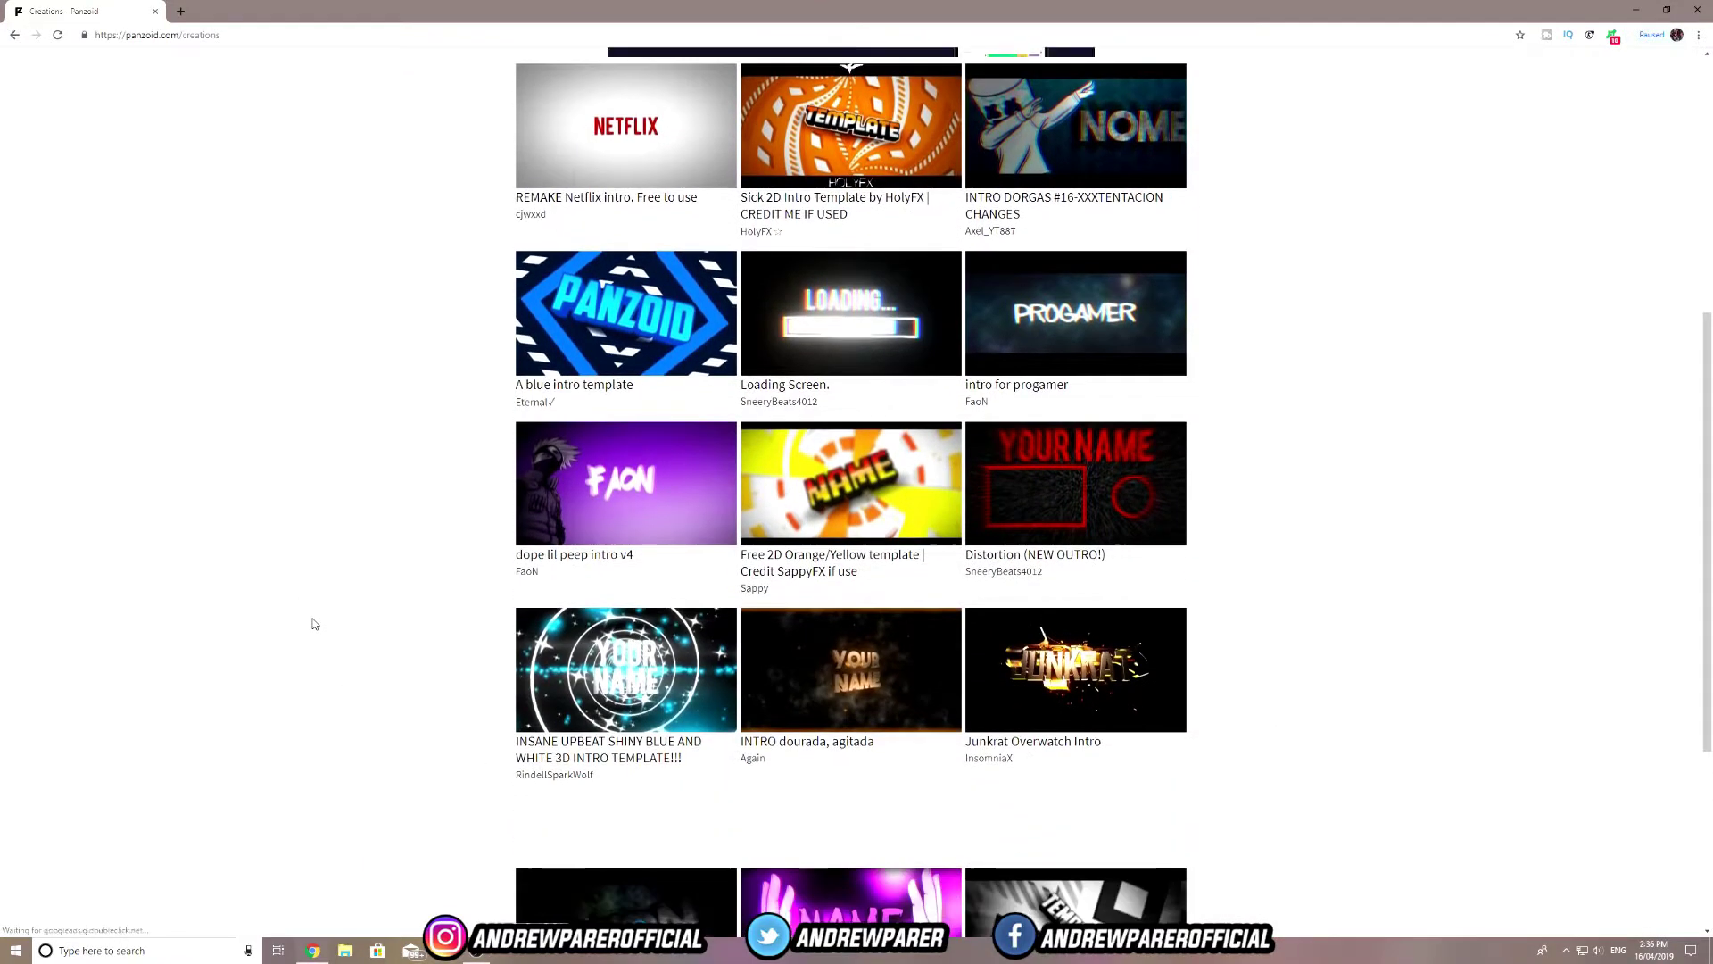
pyautogui.scroll(-2, 314, 624)
pyautogui.scroll(-1, 314, 623)
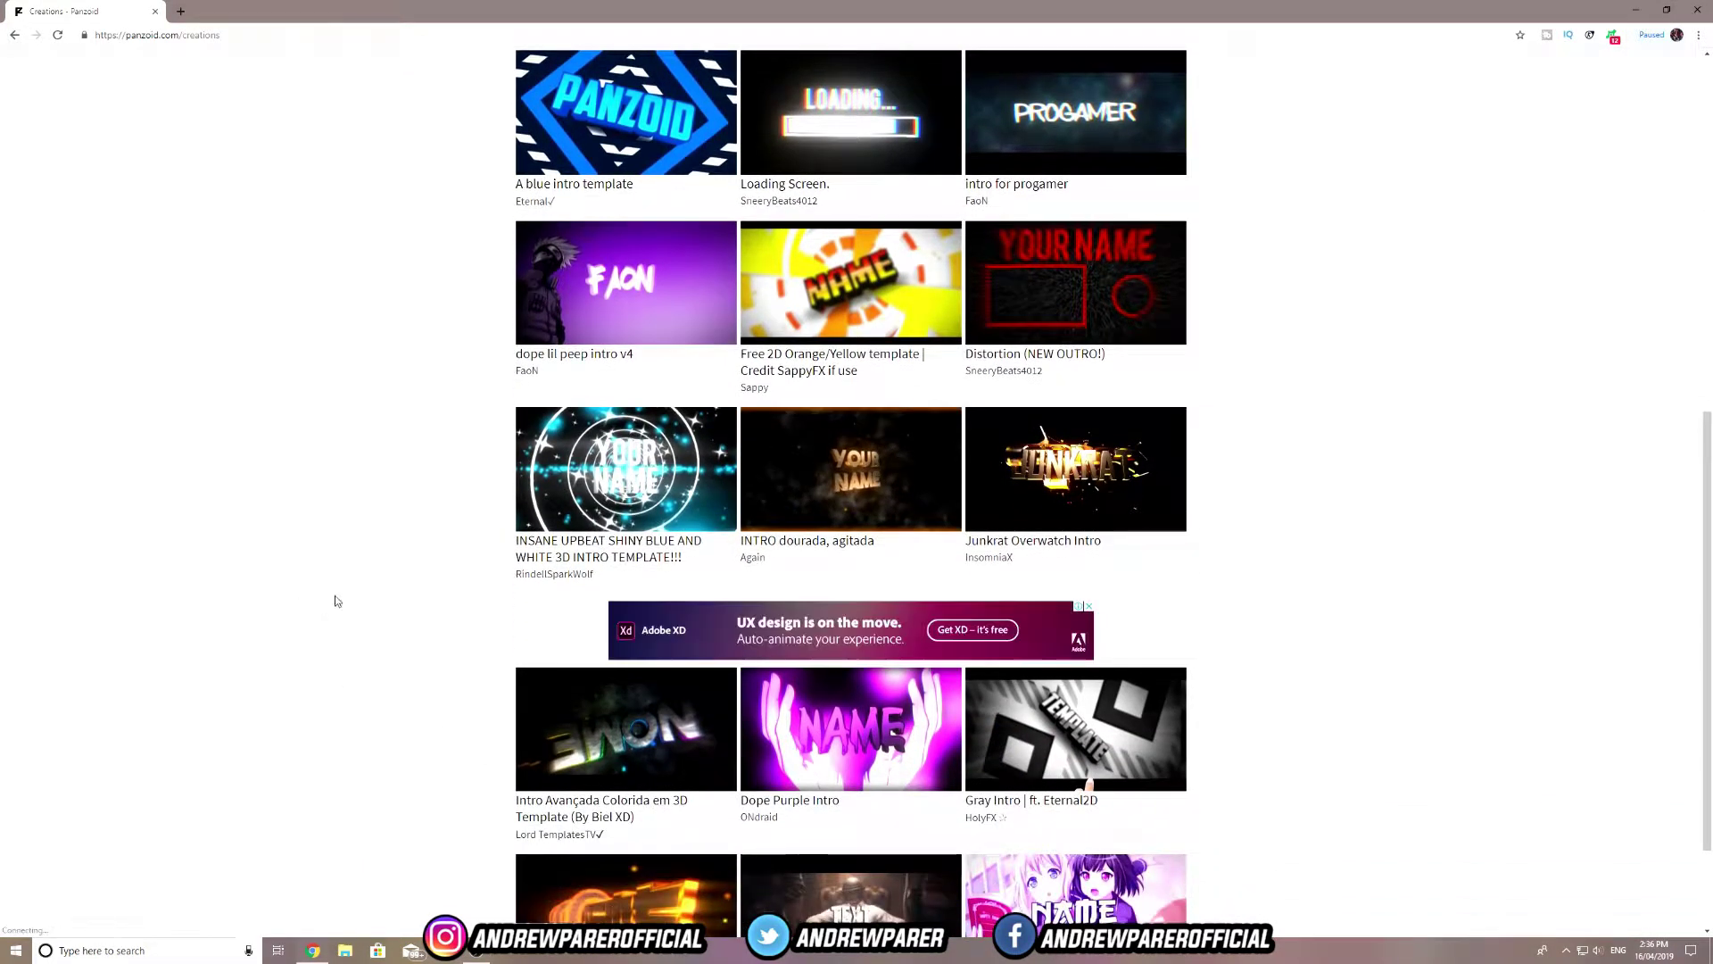
pyautogui.scroll(-9, 1347, 474)
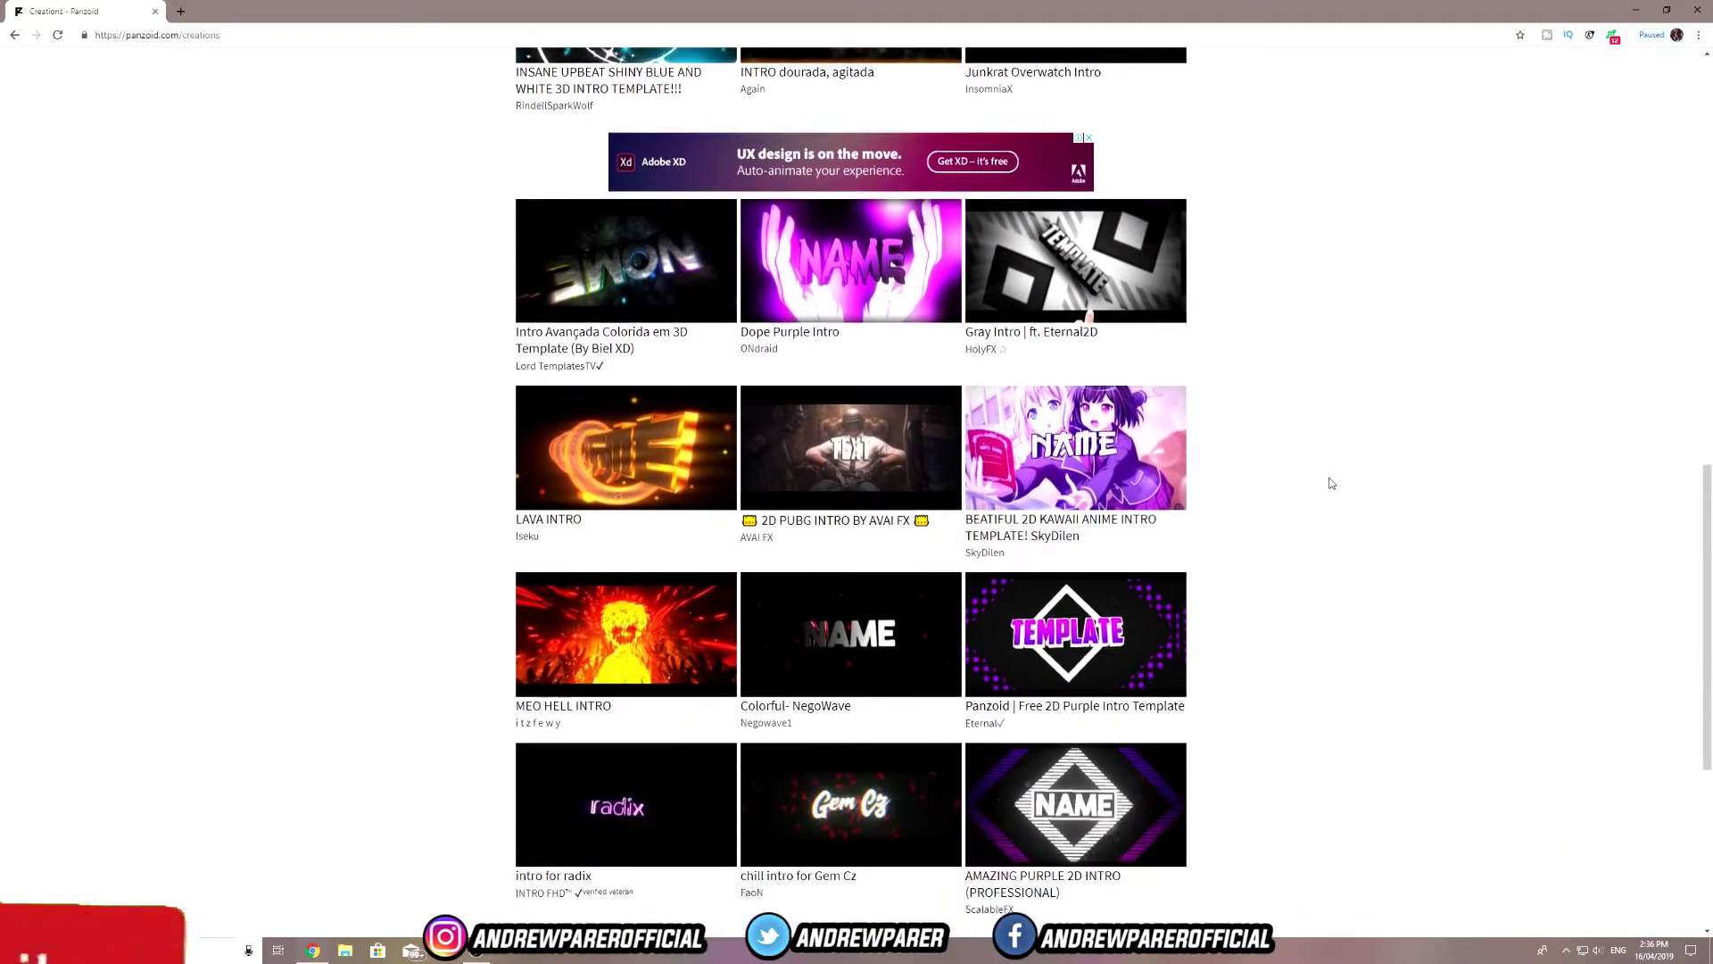
pyautogui.scroll(-2, 1330, 482)
pyautogui.scroll(-7, 1328, 482)
pyautogui.scroll(-6, 1326, 488)
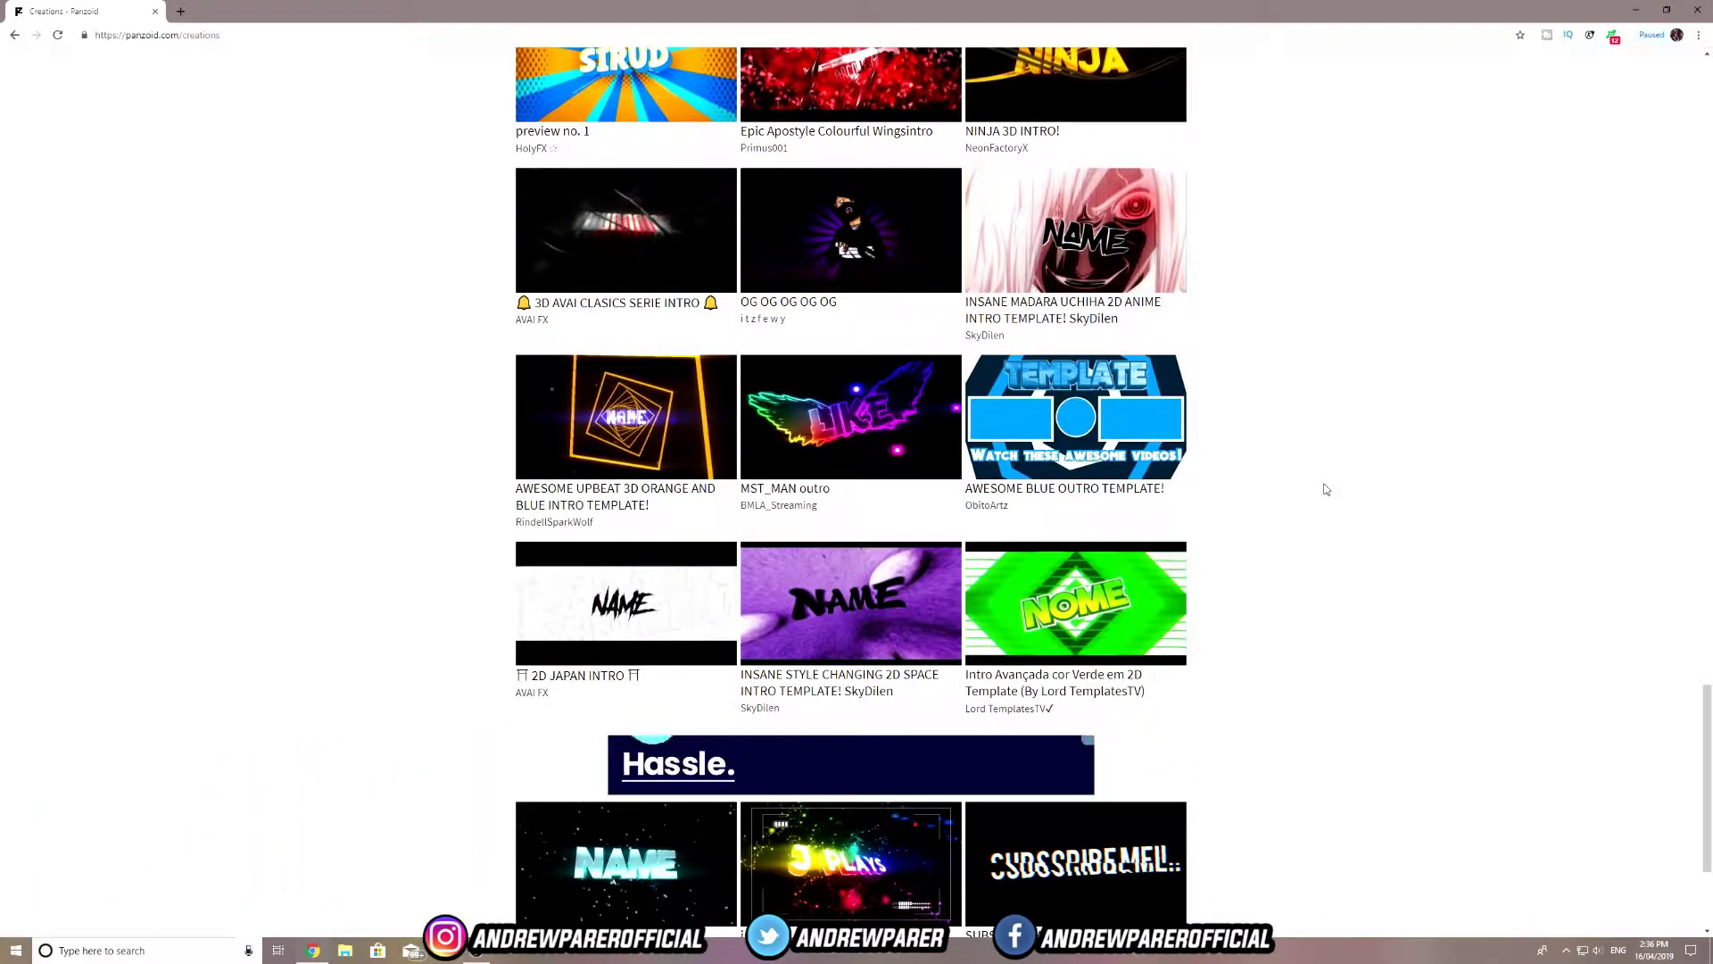
pyautogui.scroll(-4, 1326, 489)
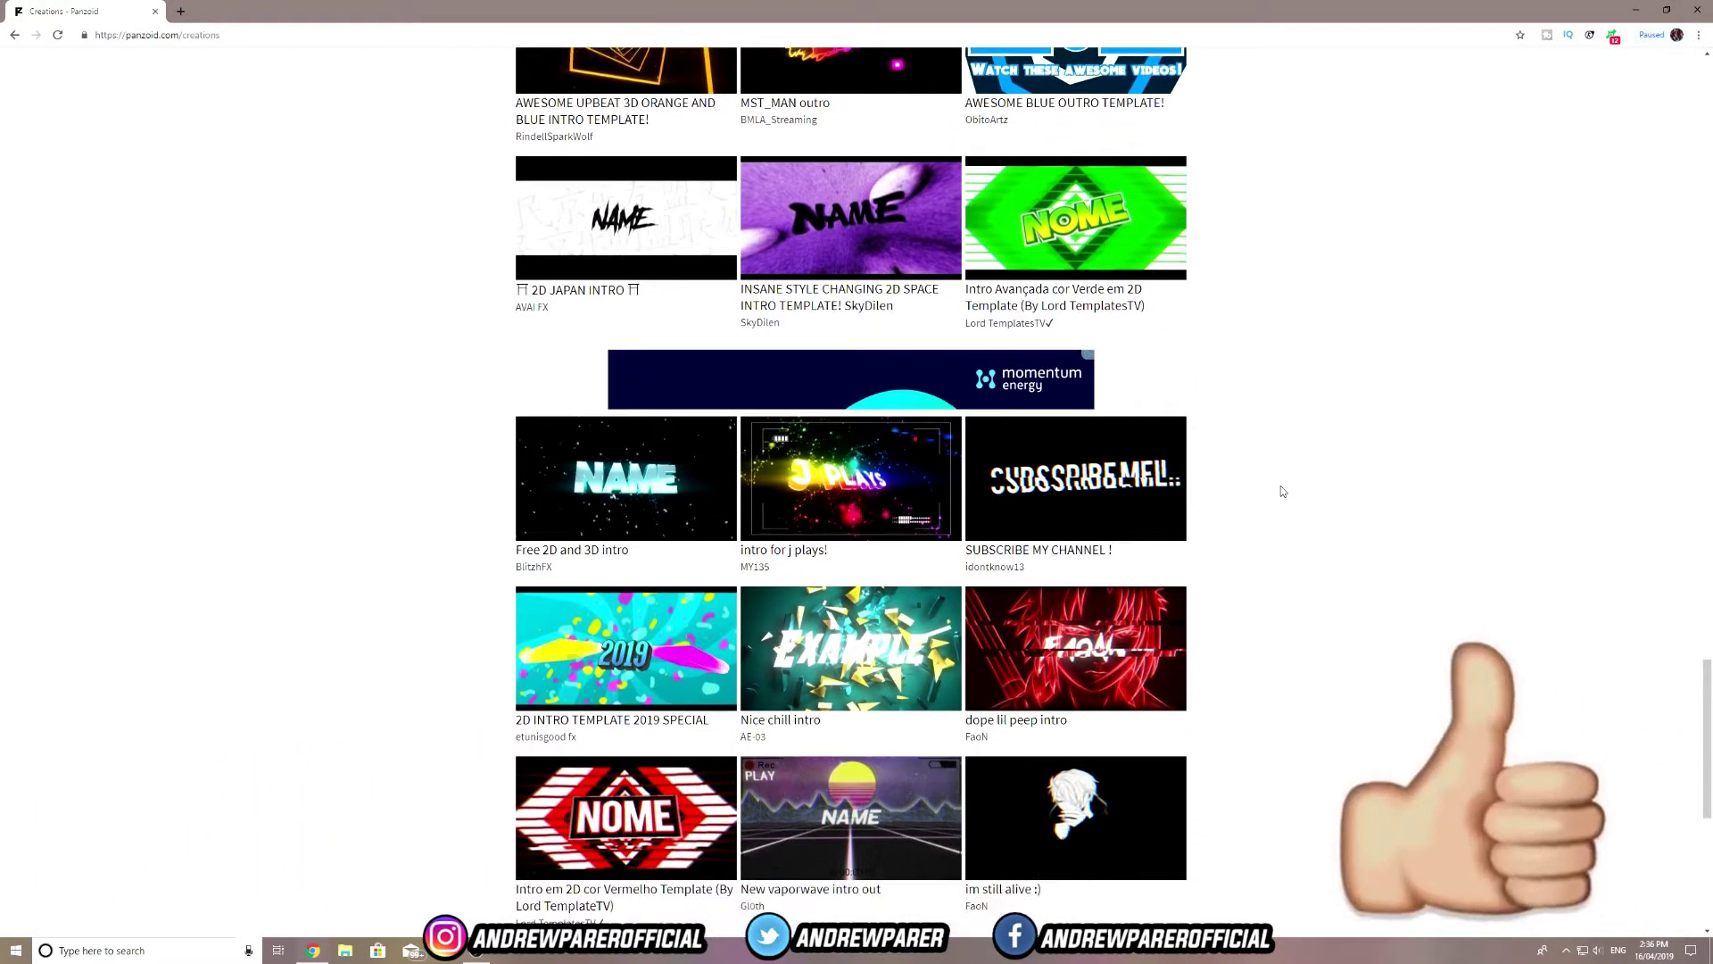
pyautogui.scroll(-6, 1281, 491)
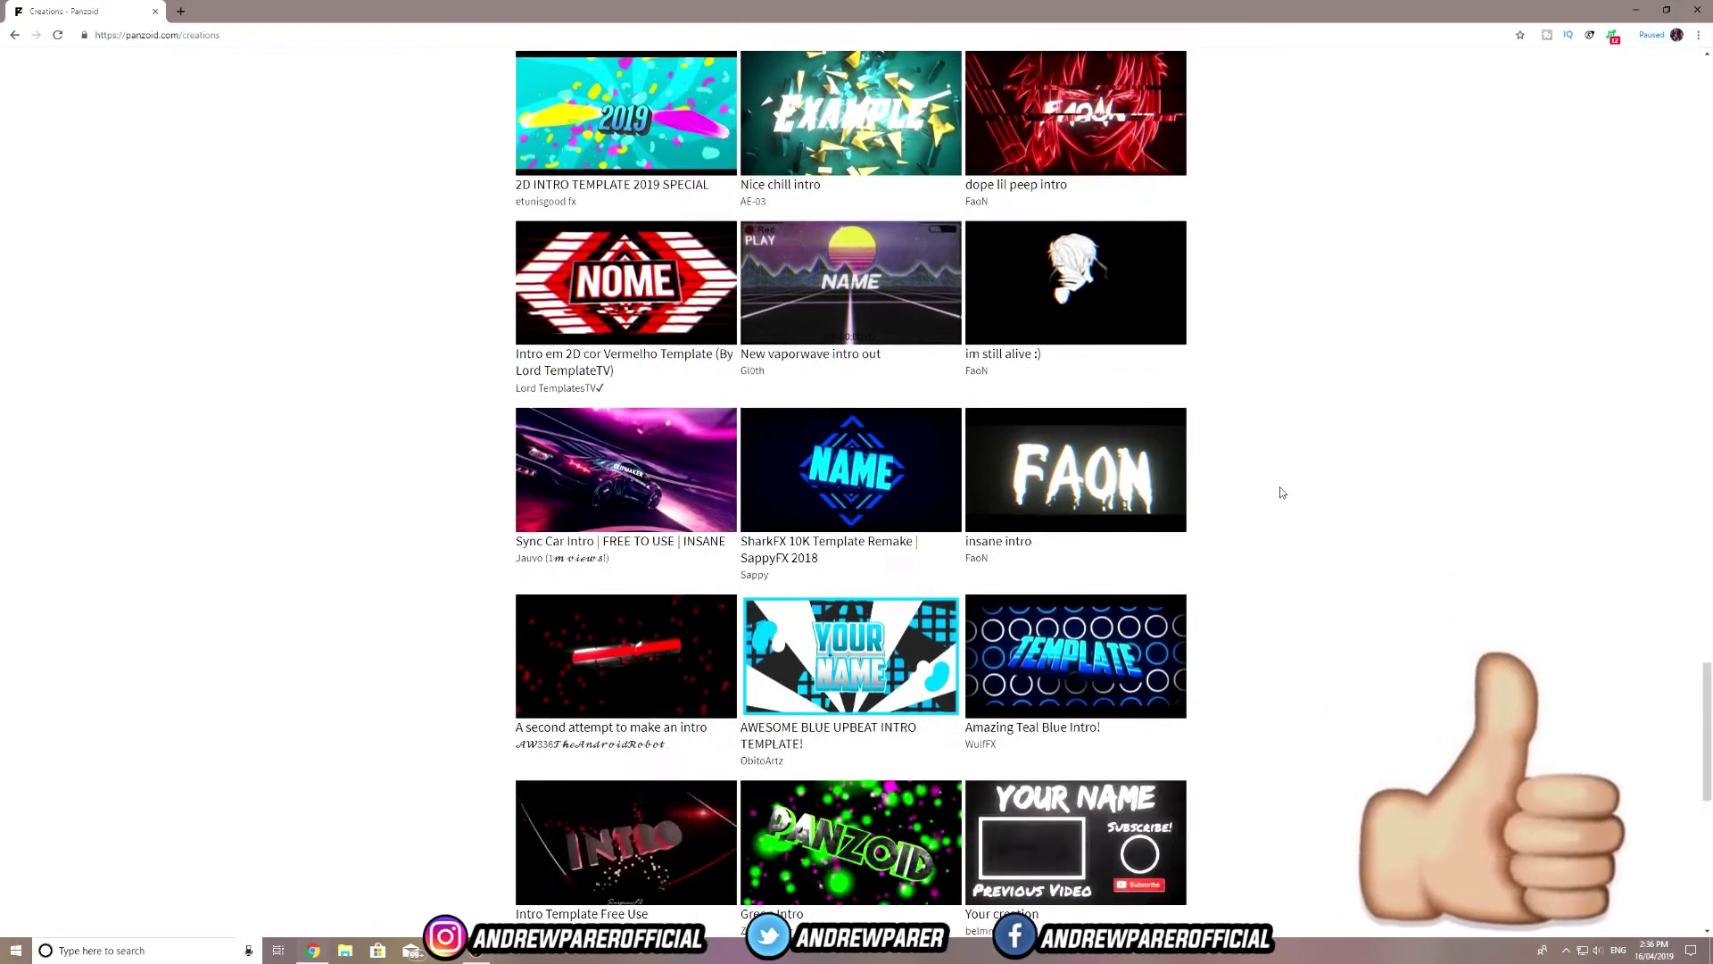
pyautogui.scroll(-2, 1285, 490)
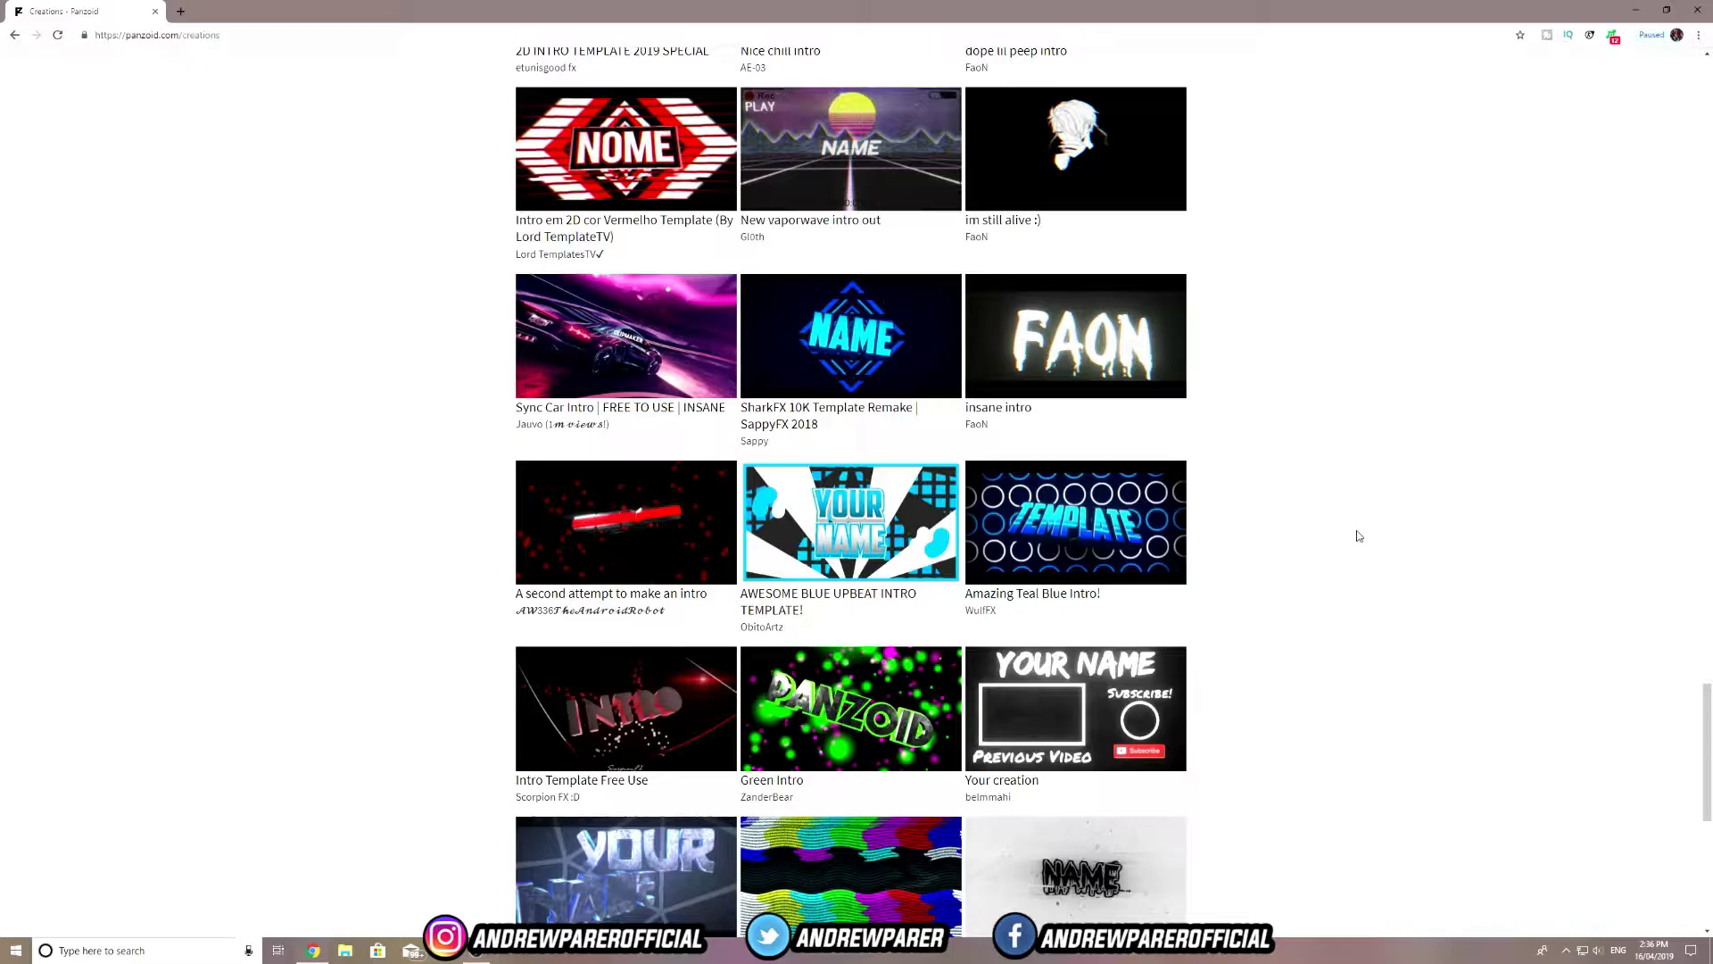
# Choose the "Amazing Teal Blue Intro!" template and load it in Clipmaker.
pyautogui.click(1099, 538)
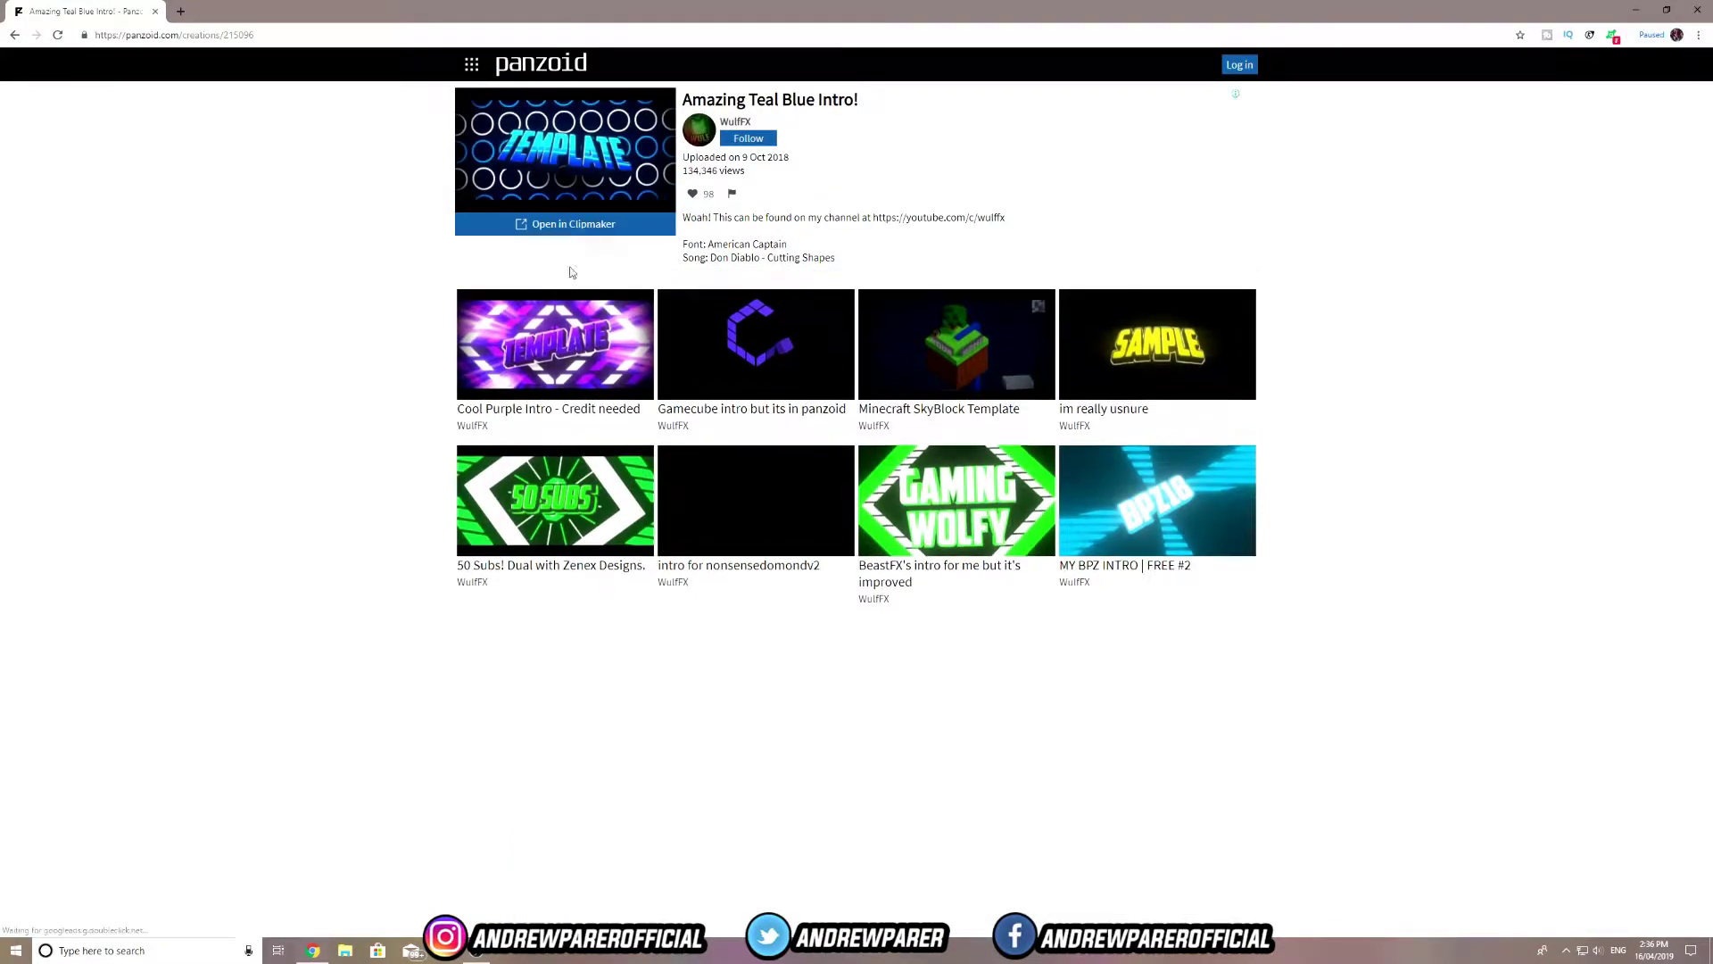
pyautogui.click(558, 224)
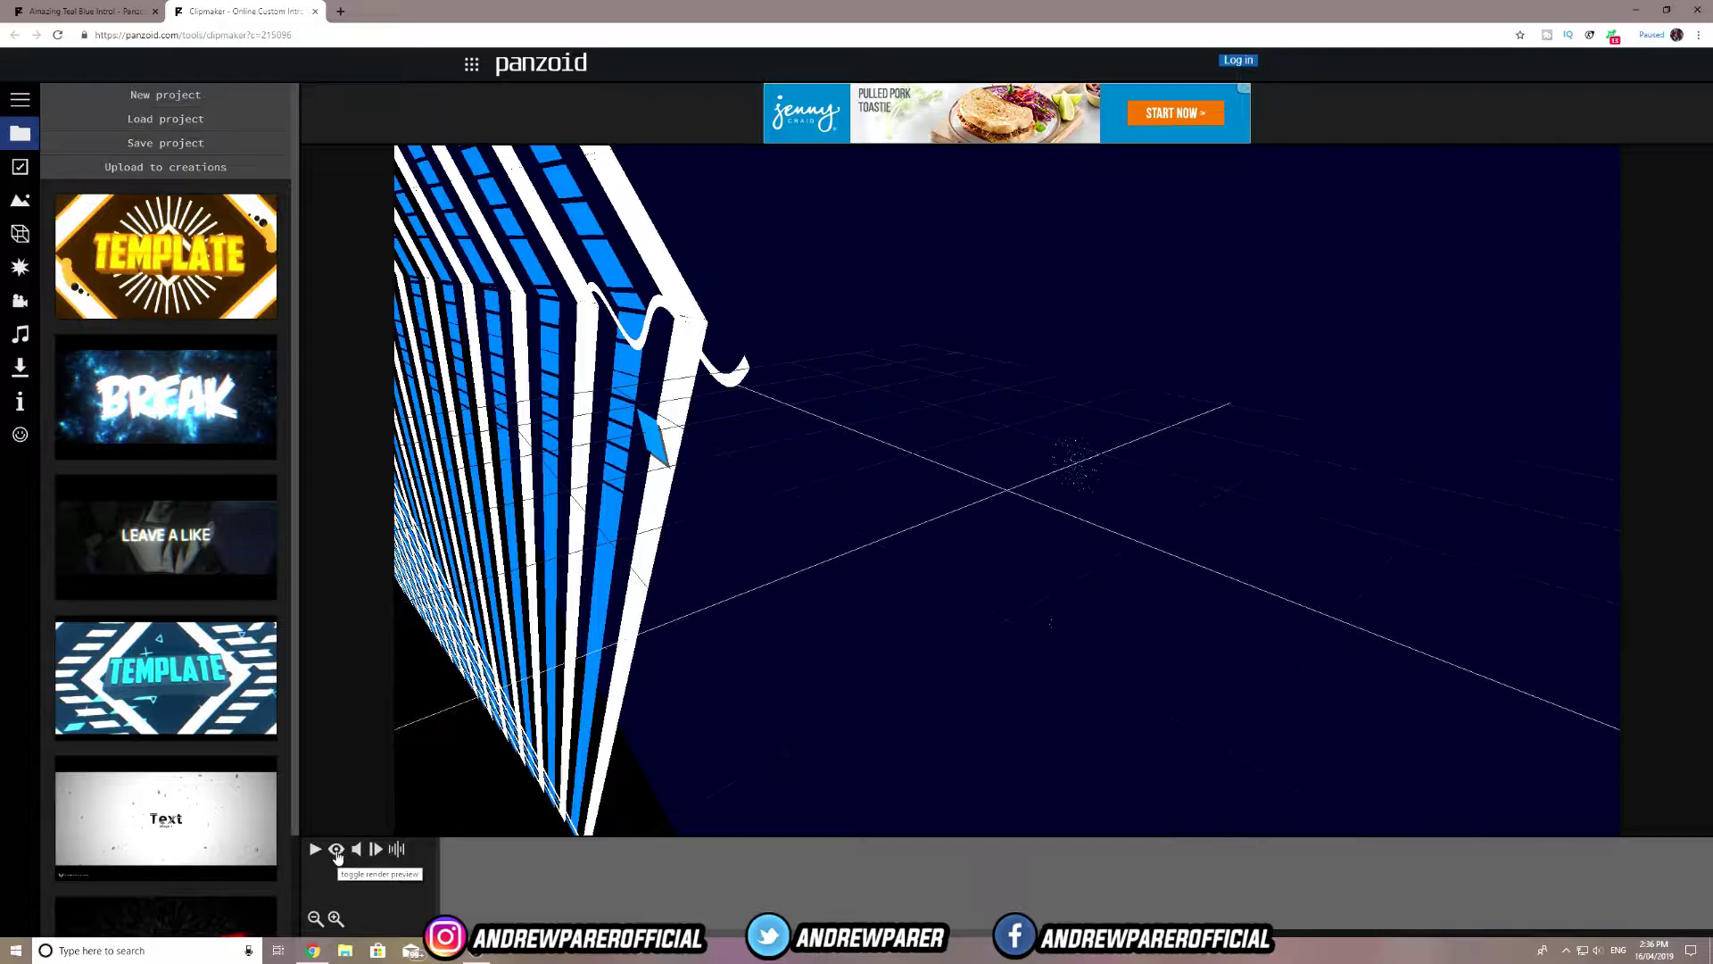
# Enable the render preview, play the template intro and pause it.
pyautogui.click(336, 851)
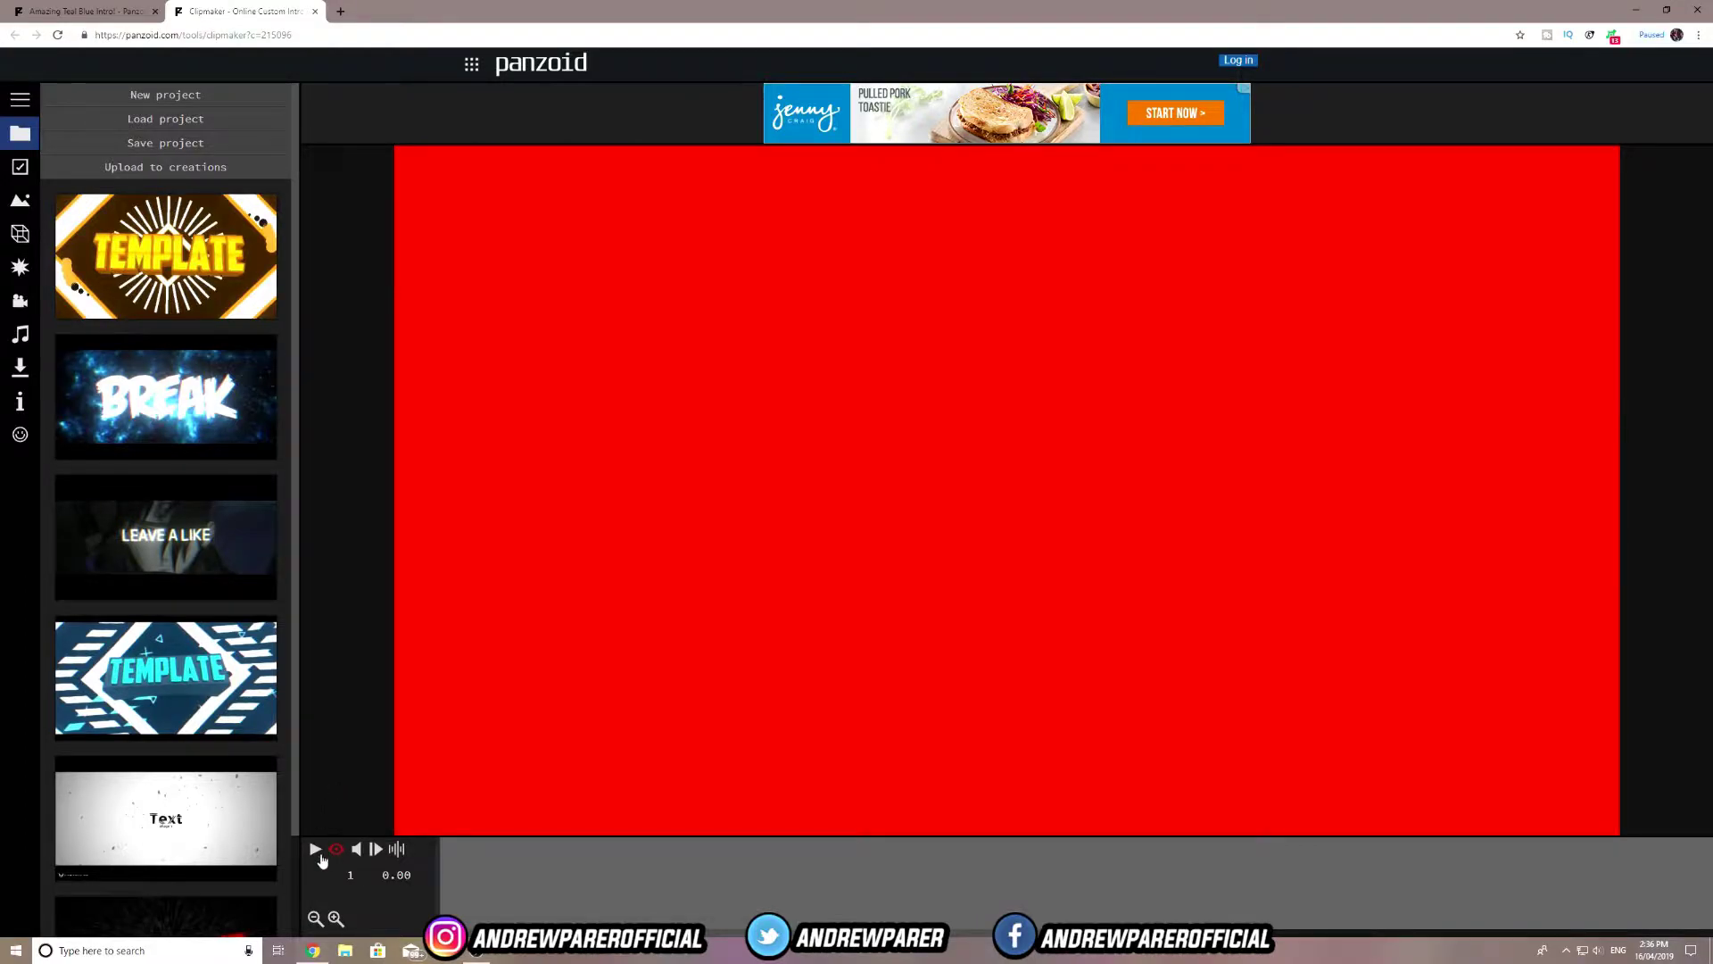
pyautogui.click(318, 851)
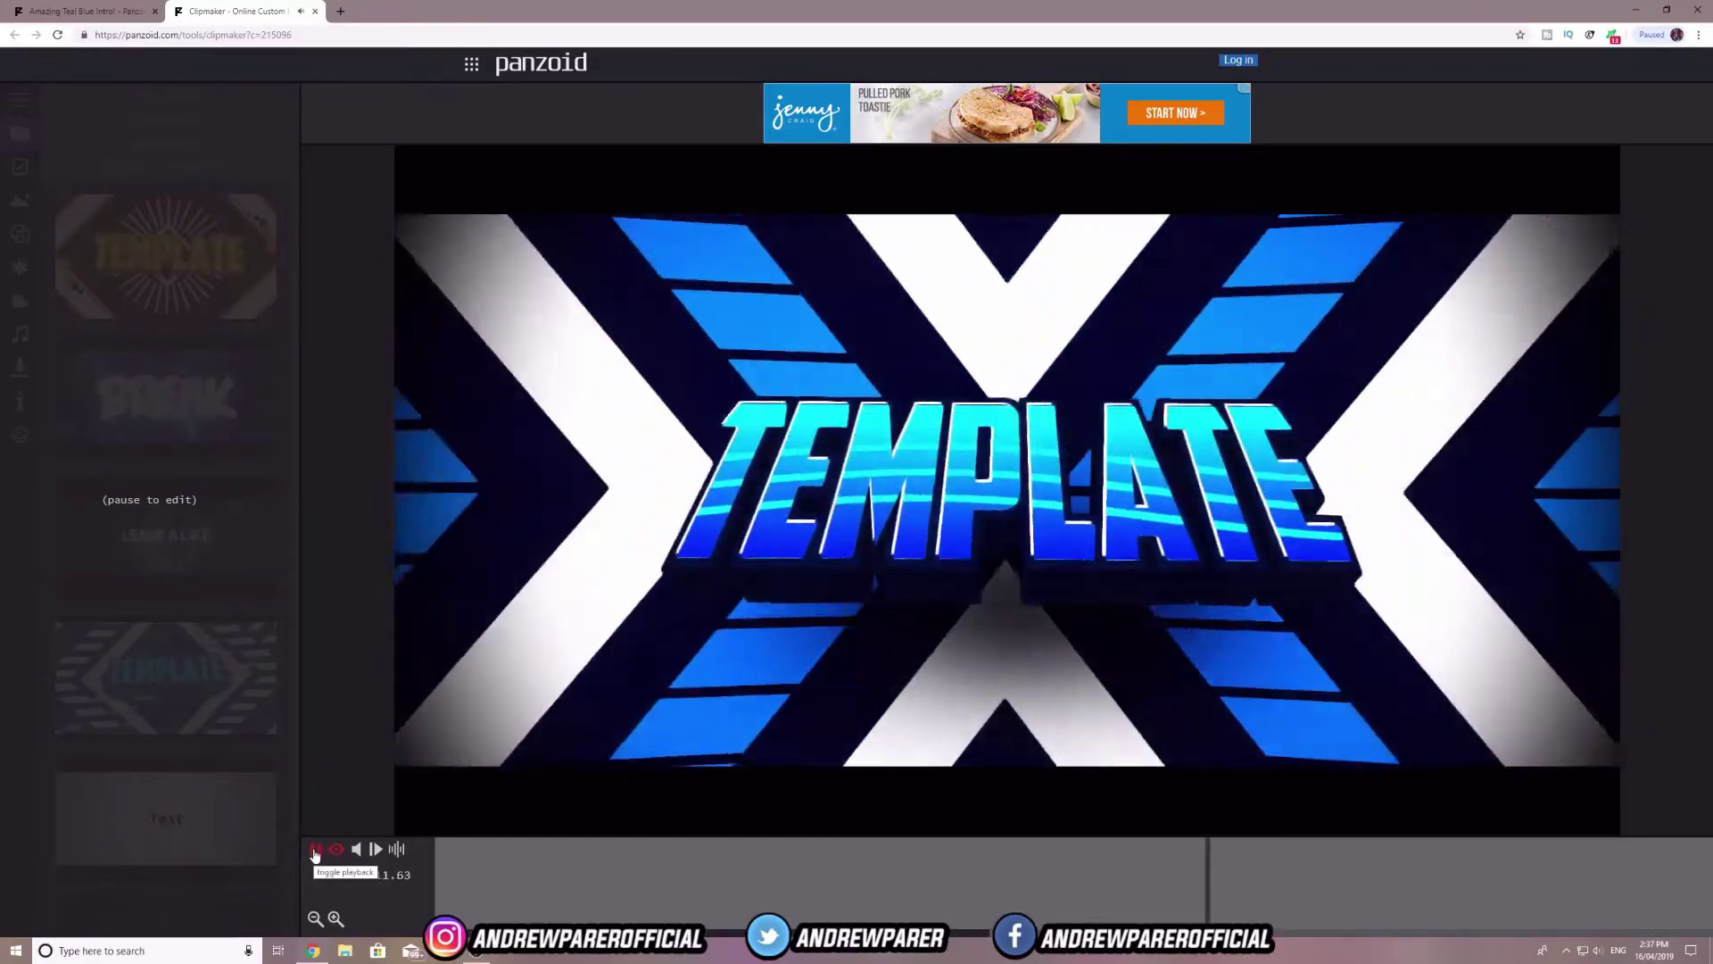
pyautogui.click(314, 850)
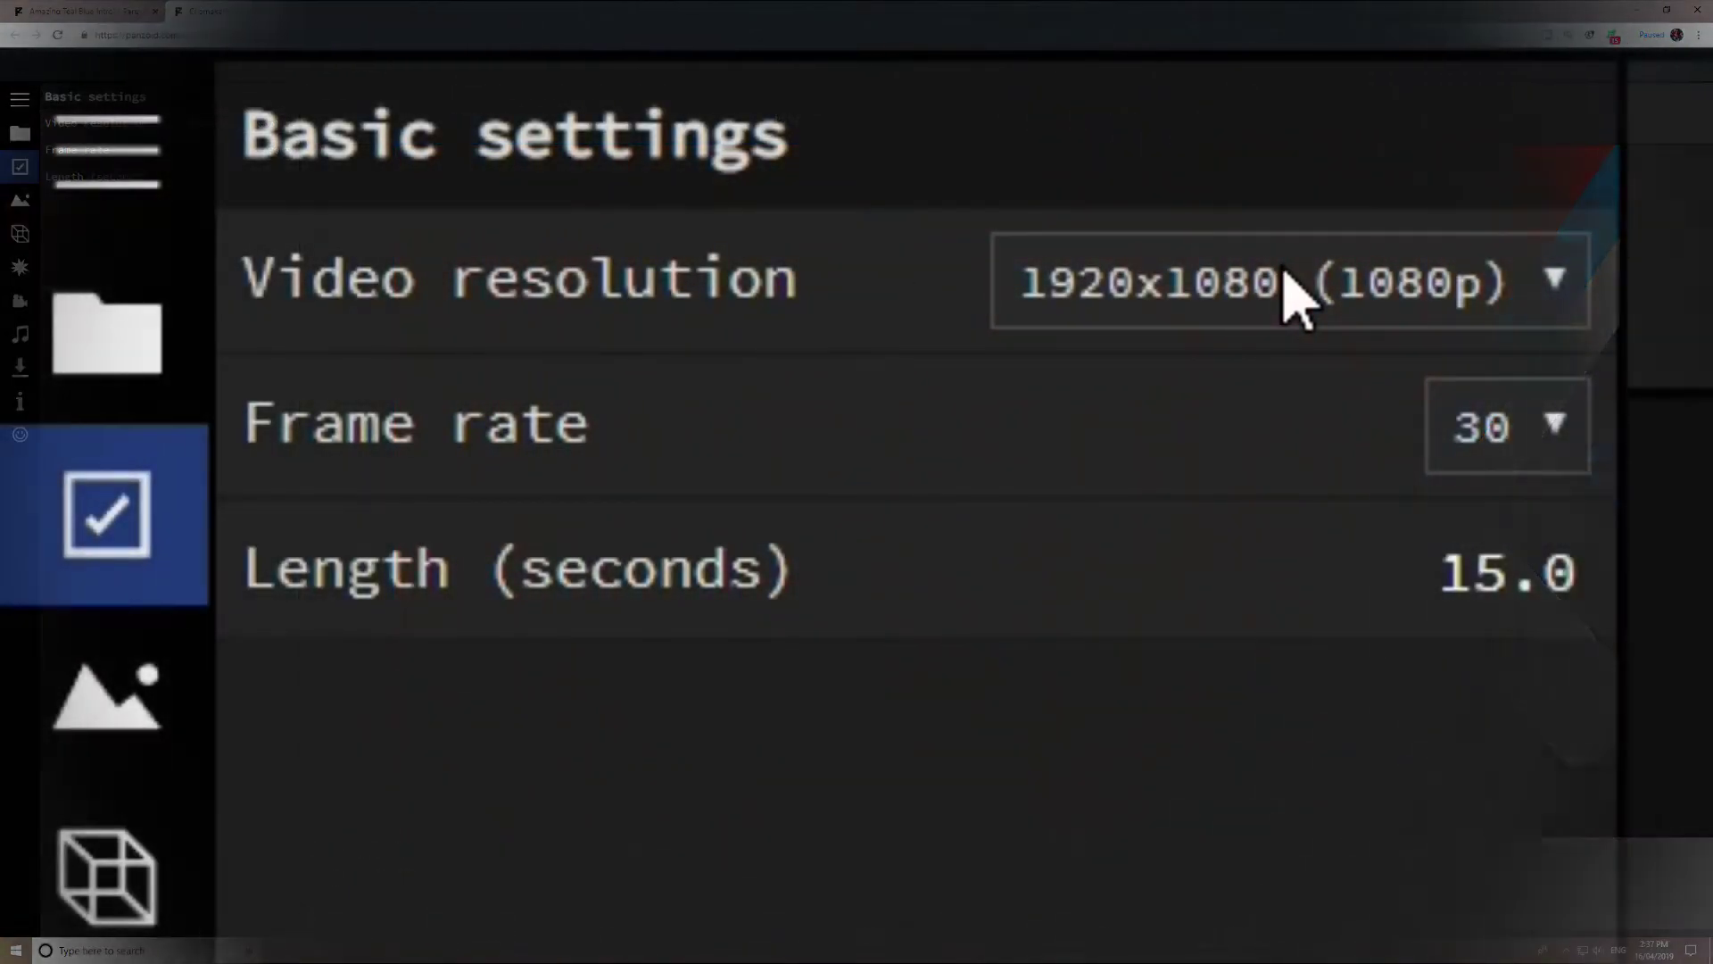
# Switch the video resolution to 1280x720 (720p) and back to 1920x1080 (1080p).
pyautogui.click(1296, 299)
pyautogui.click(1360, 498)
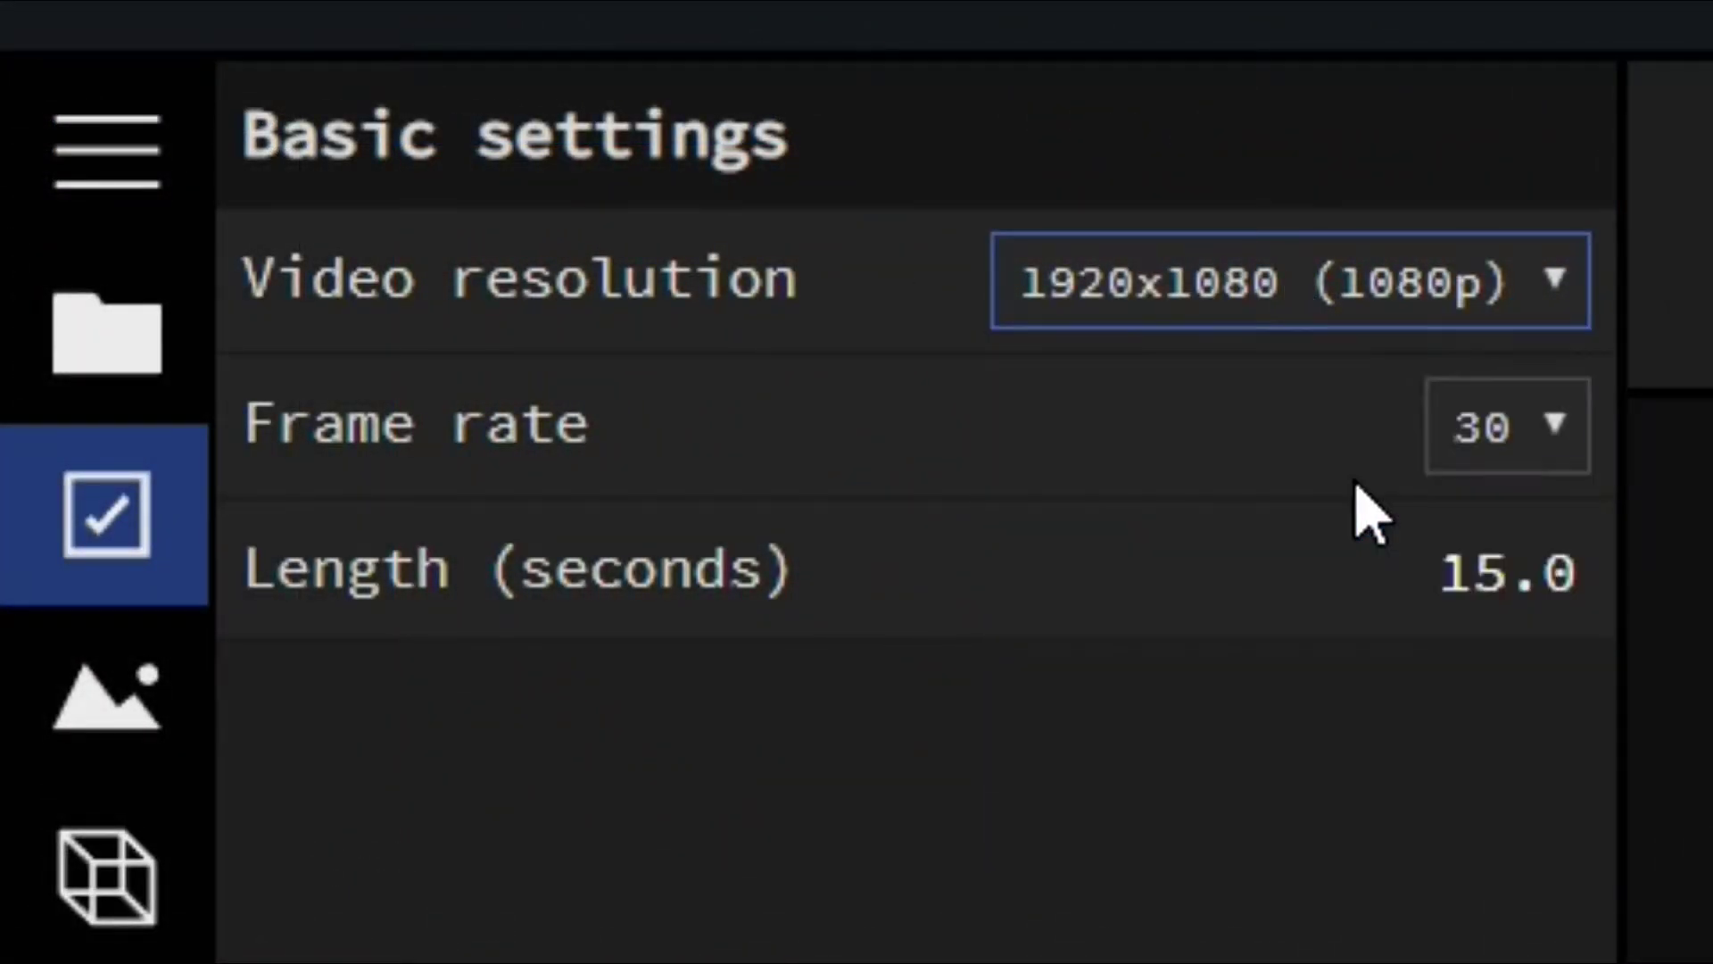
pyautogui.click(1253, 308)
pyautogui.click(1294, 562)
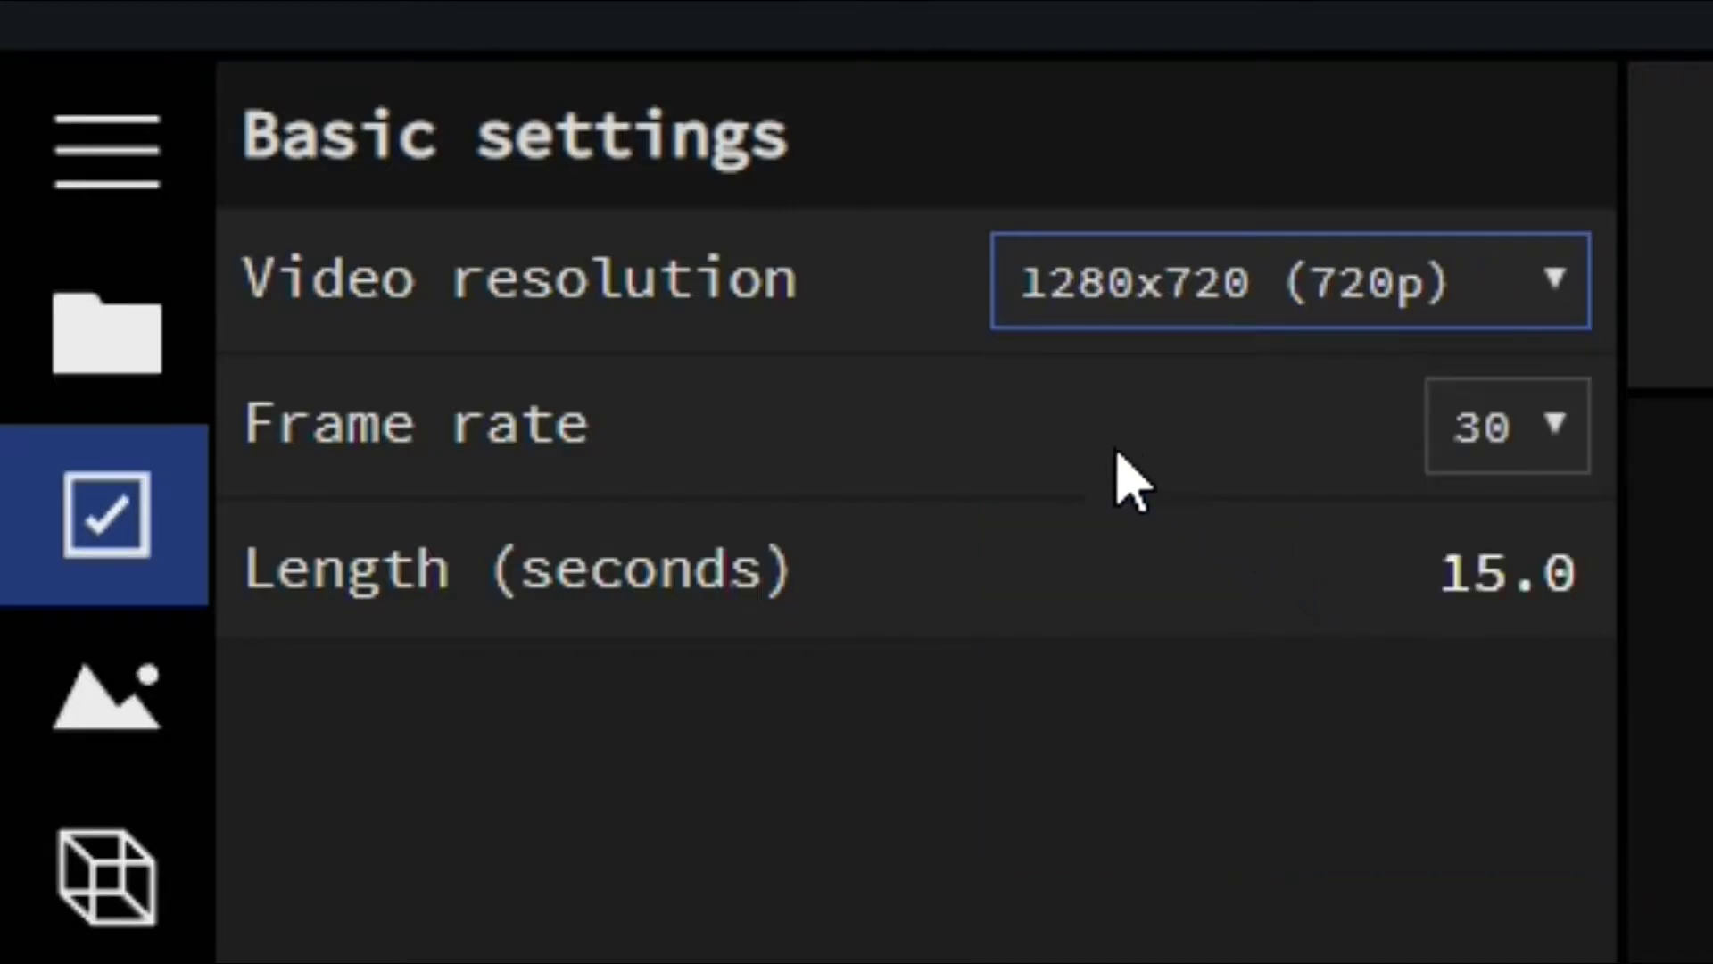
pyautogui.click(1327, 307)
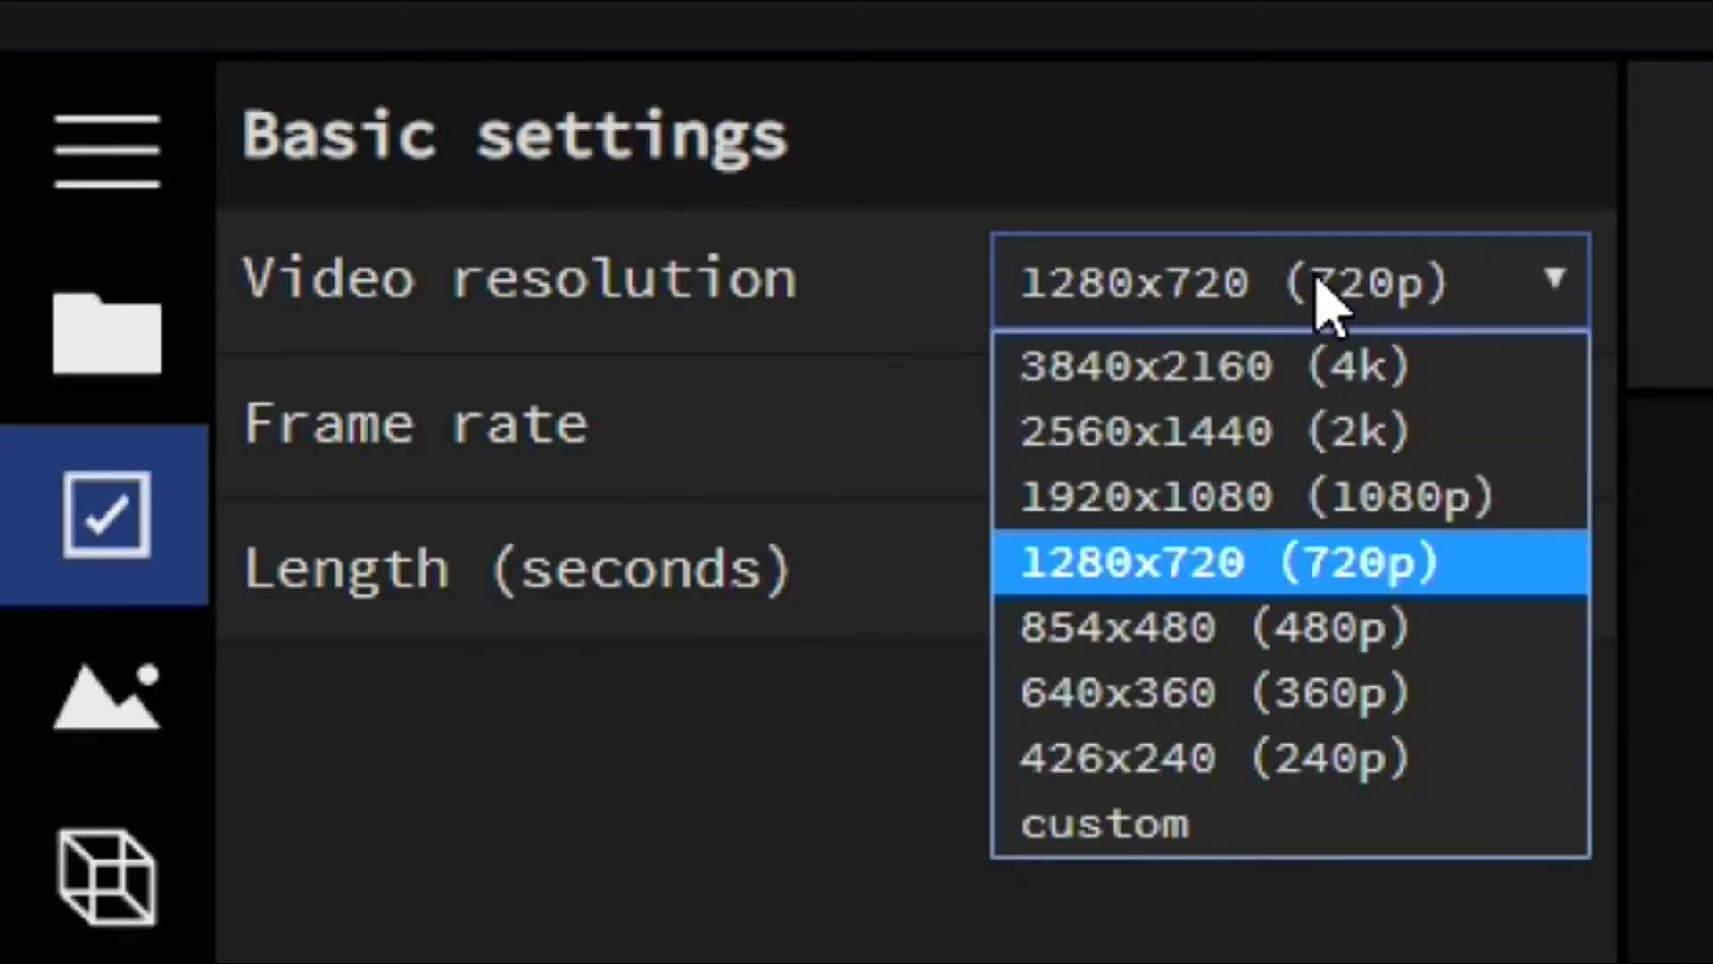
pyautogui.click(1285, 493)
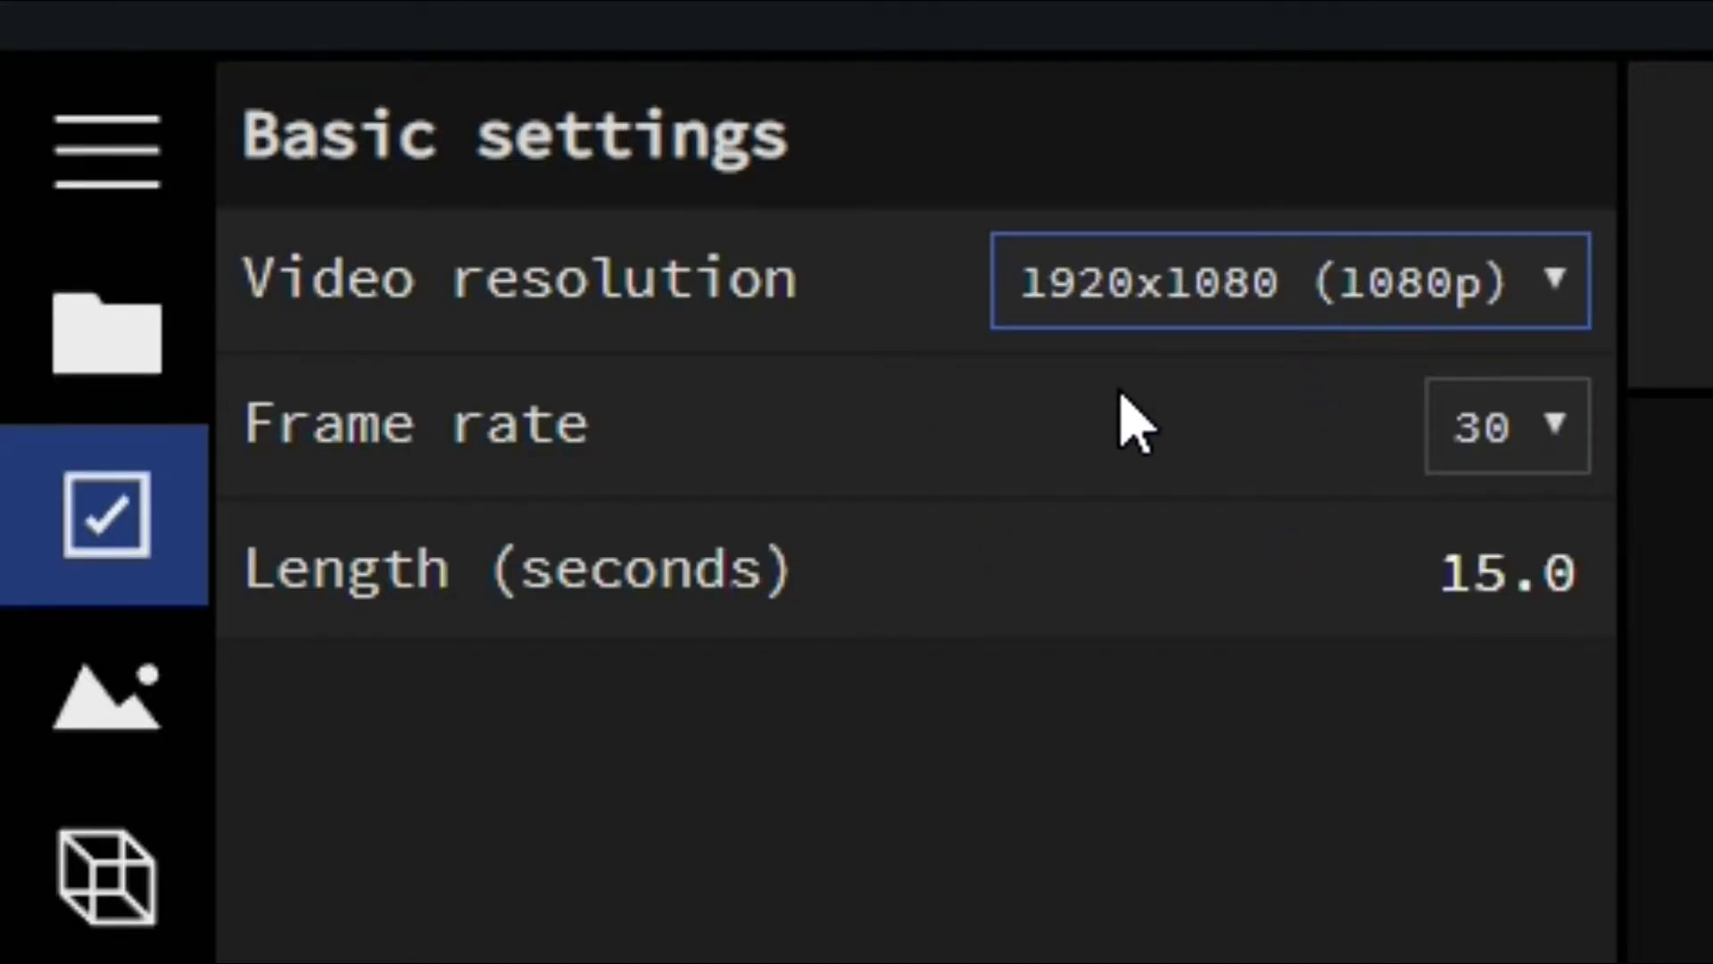
# Switch the frame rate to 60 and back to 30.
pyautogui.click(1443, 437)
pyautogui.click(1463, 571)
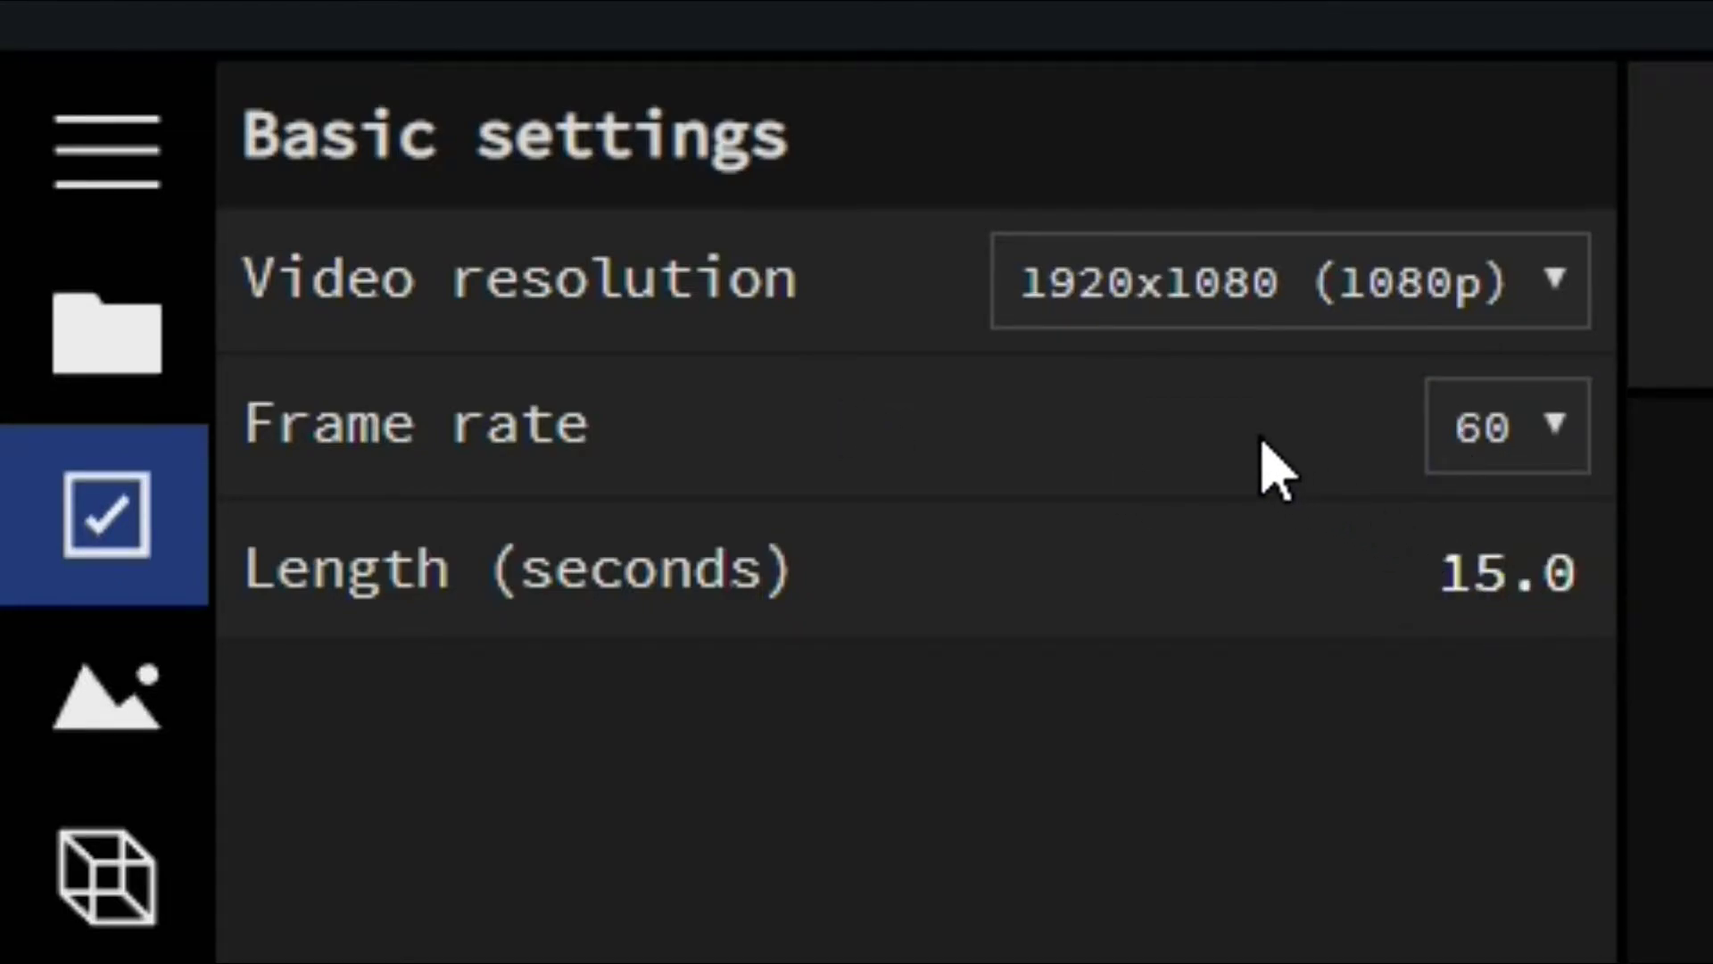
pyautogui.click(1482, 438)
pyautogui.click(1490, 493)
pyautogui.click(1508, 428)
pyautogui.click(1498, 573)
# Set the video length to 10 seconds.
pyautogui.click(1455, 572)
pyautogui.click(1514, 571)
pyautogui.press('BackSpace')
pyautogui.write('0')
pyautogui.press('Return')
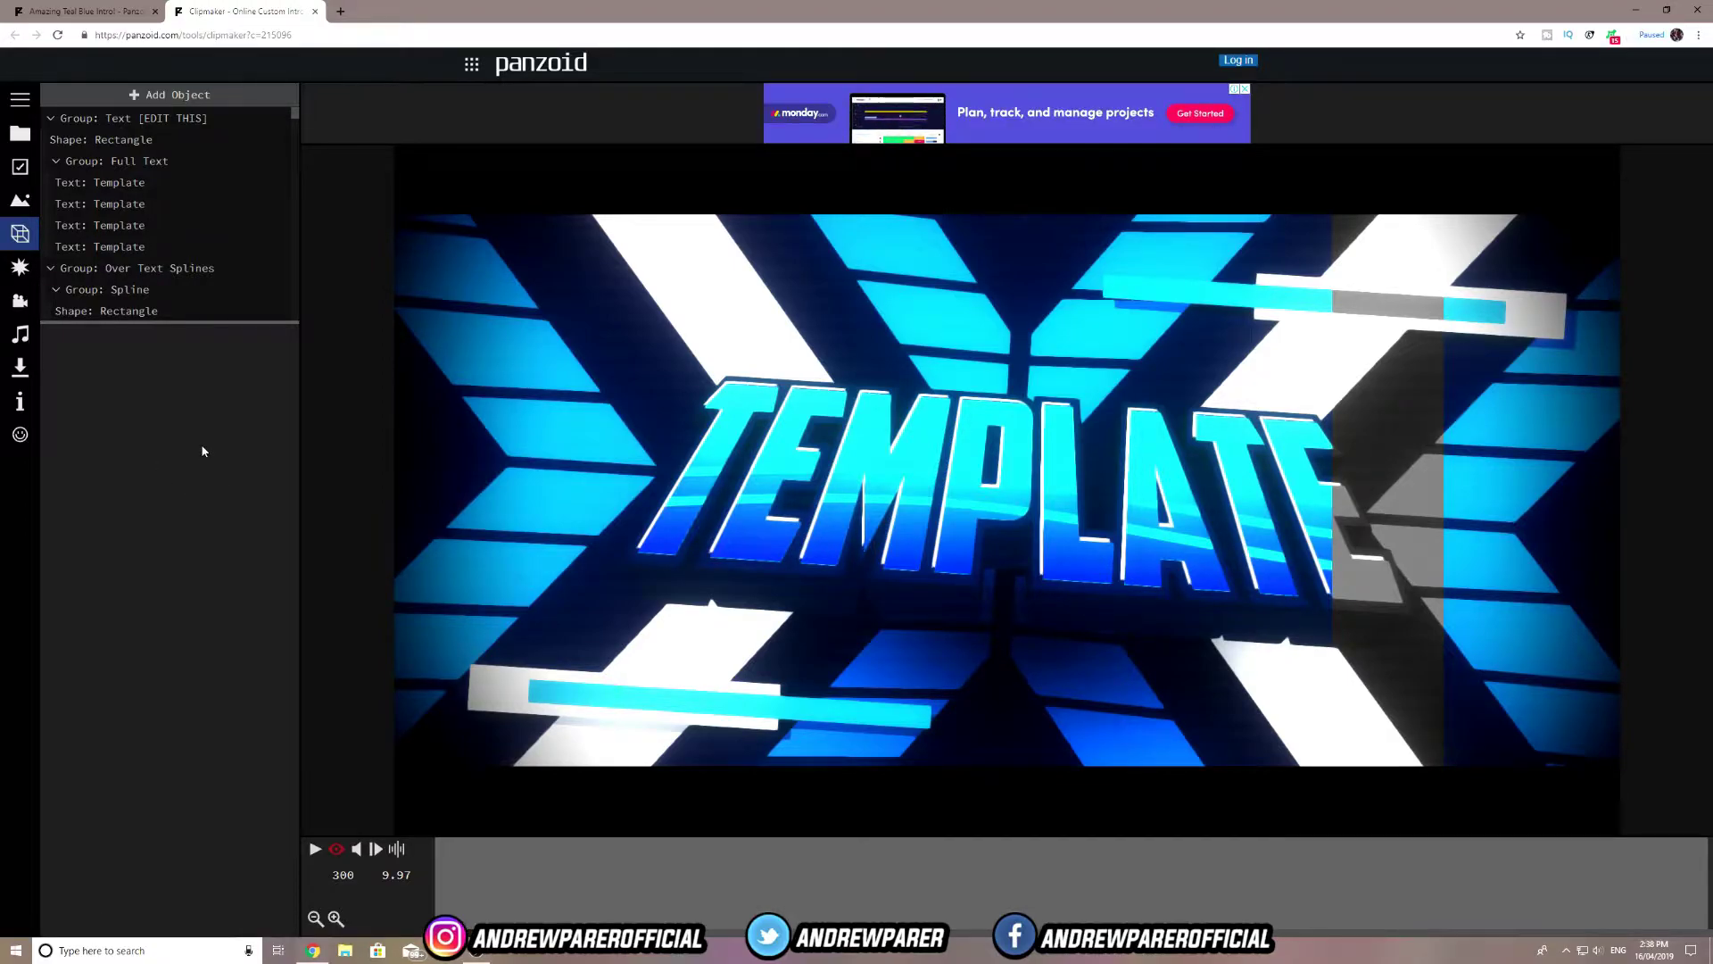
# Replace the first "Template" text in the Full Text group with the creator's first name.
pyautogui.scroll(-10, 168, 202)
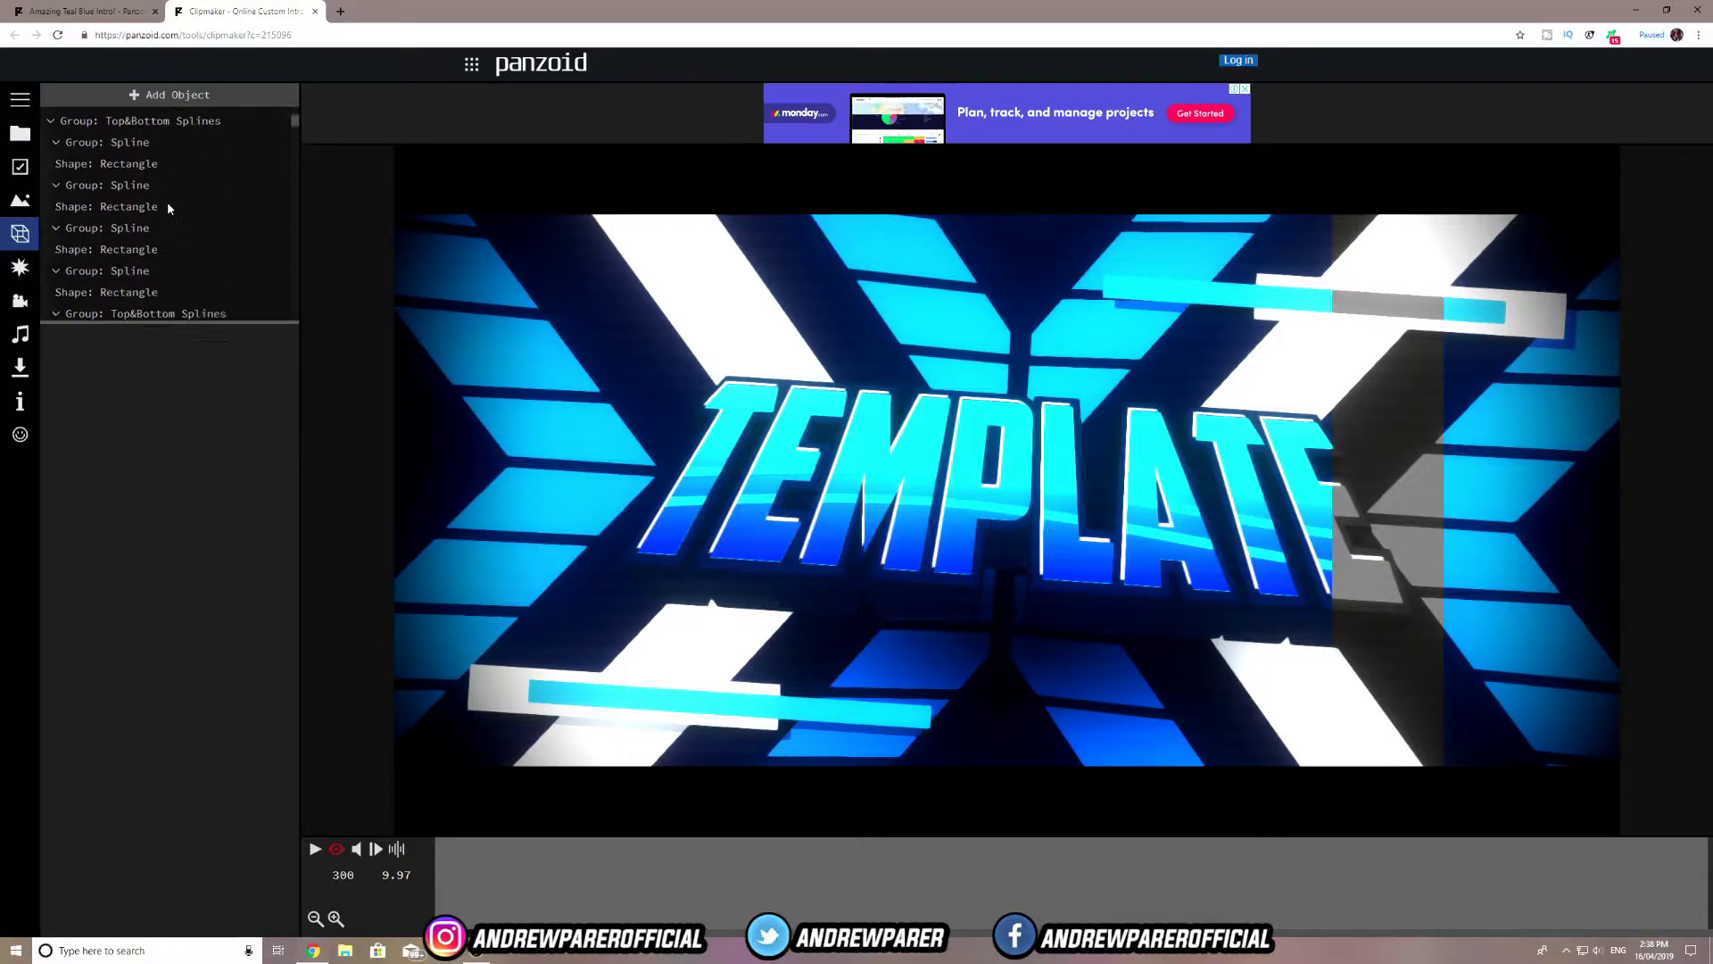
pyautogui.scroll(-10, 164, 214)
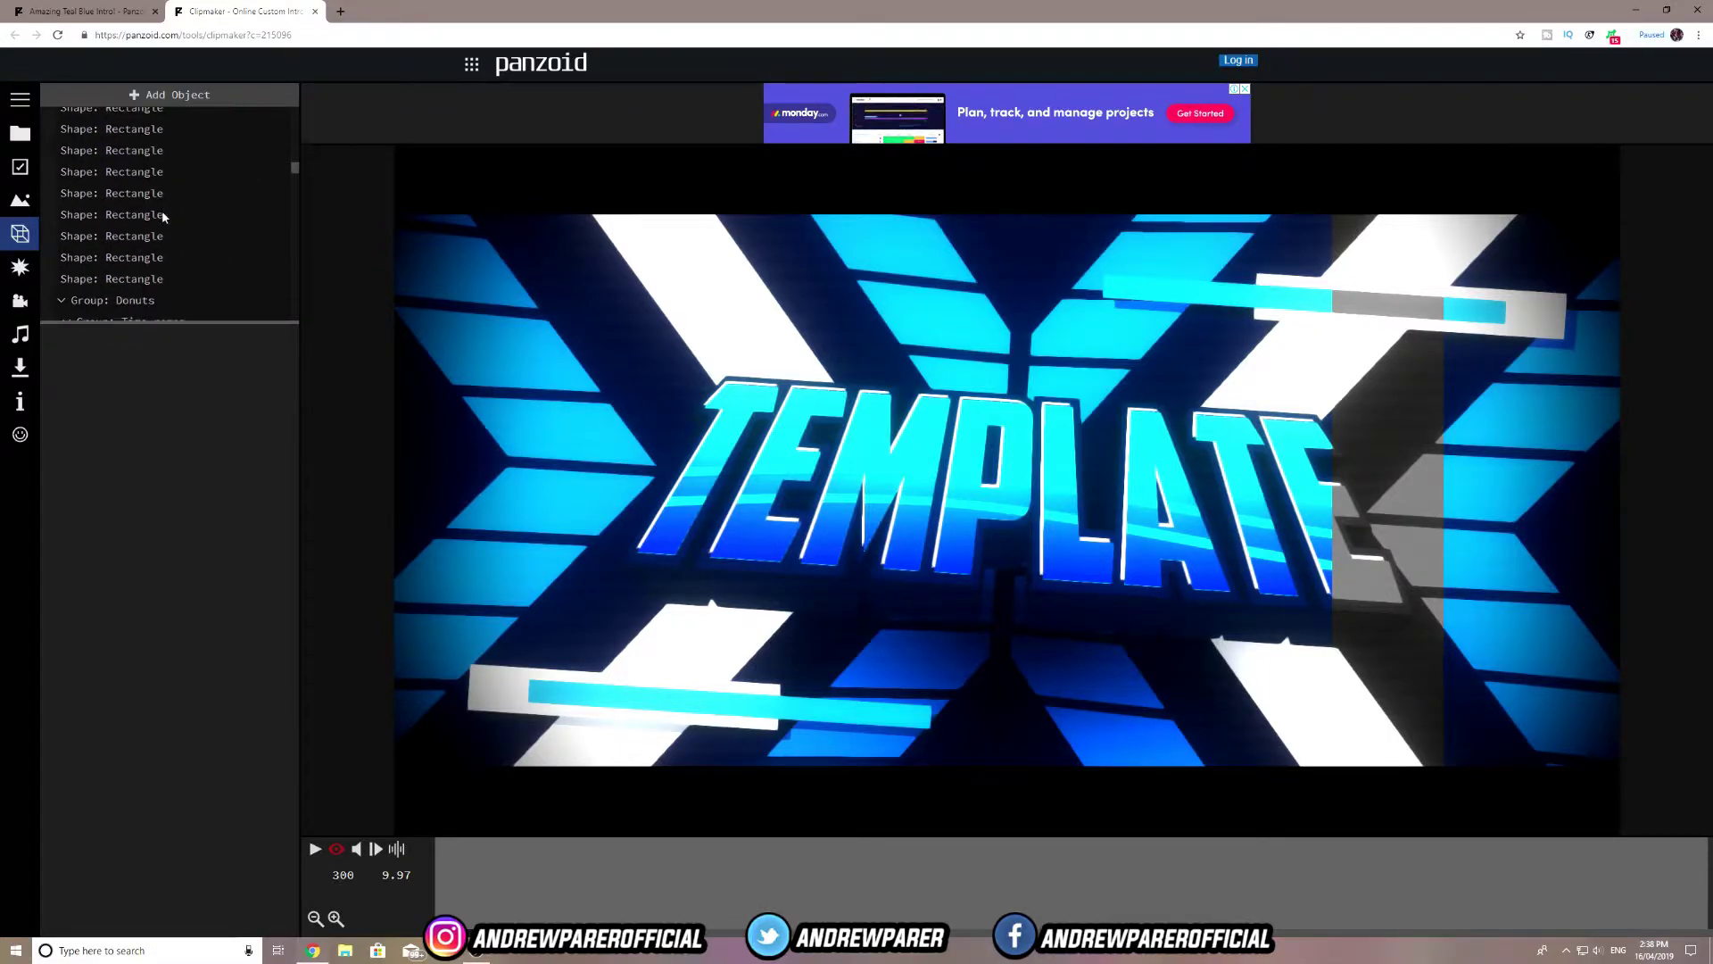
pyautogui.scroll(-8, 164, 218)
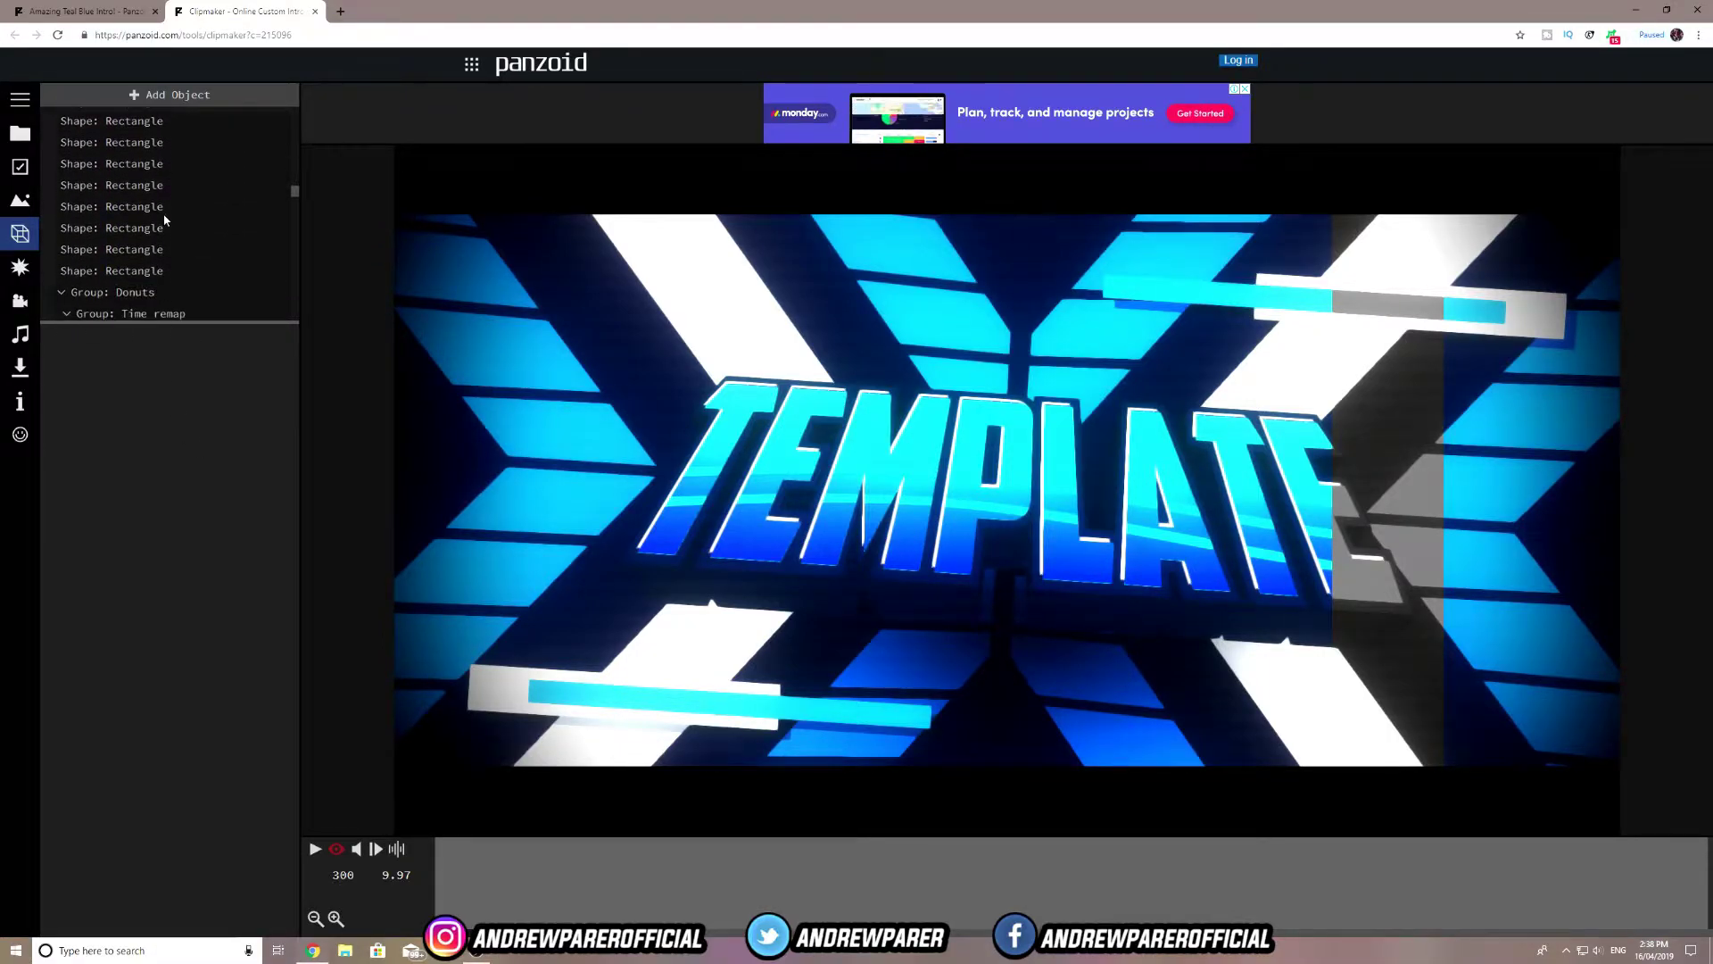
pyautogui.scroll(10, 165, 221)
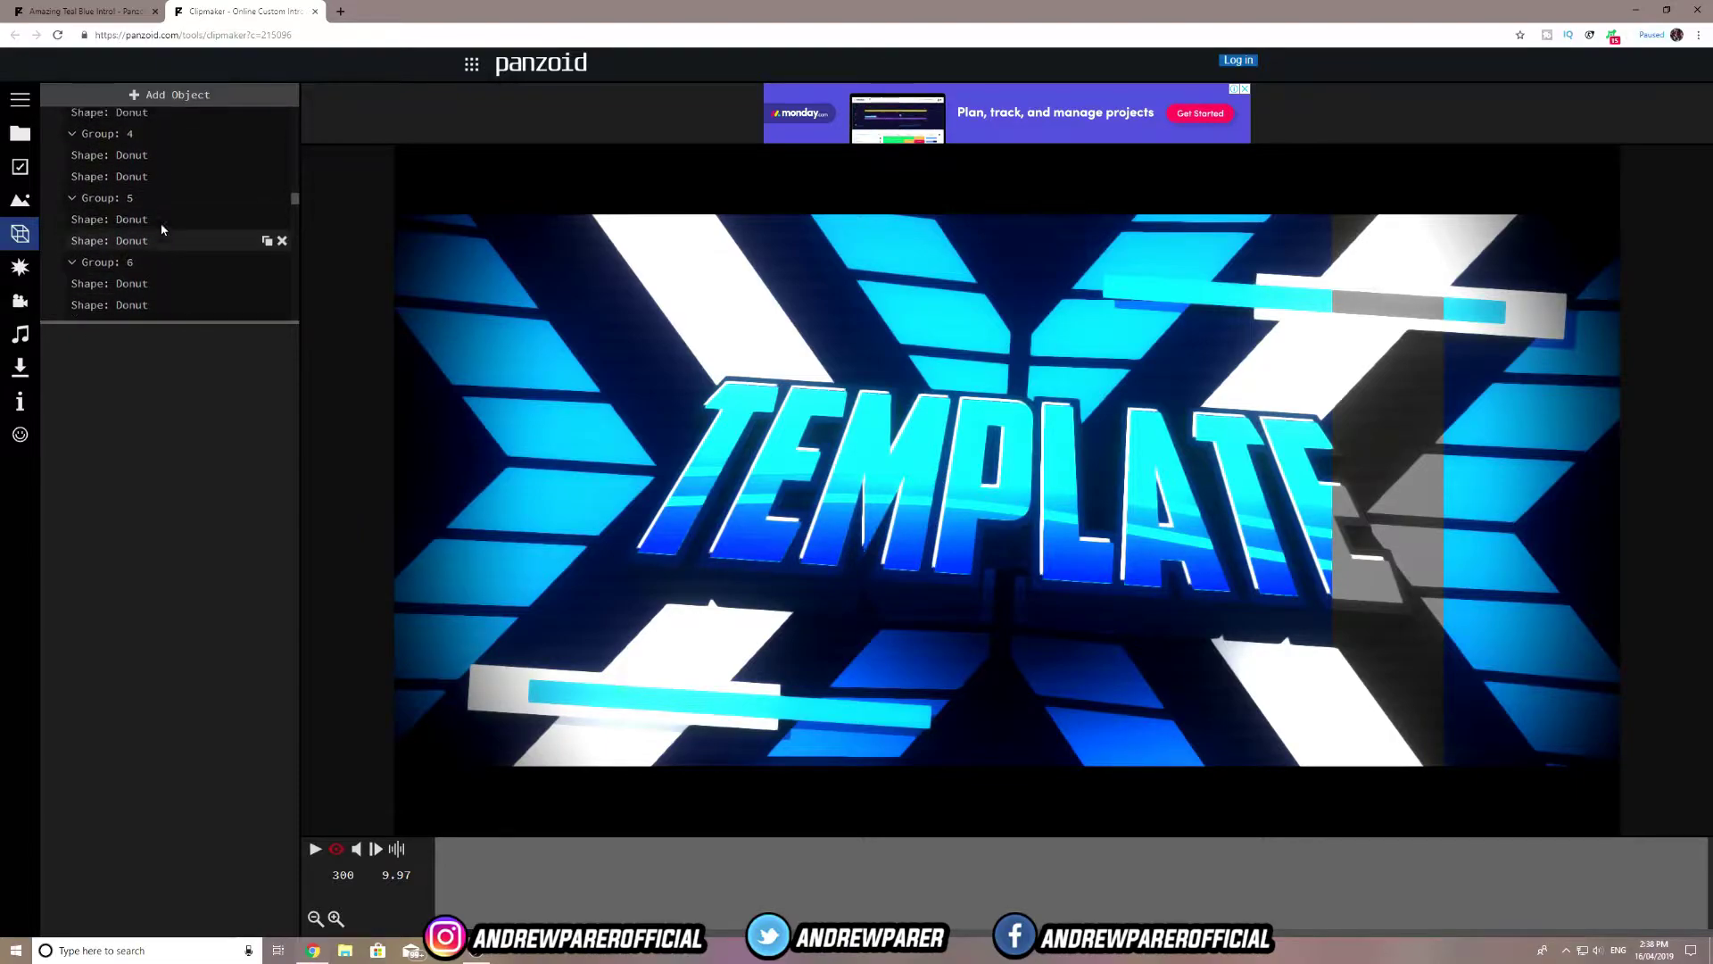
pyautogui.scroll(10, 178, 223)
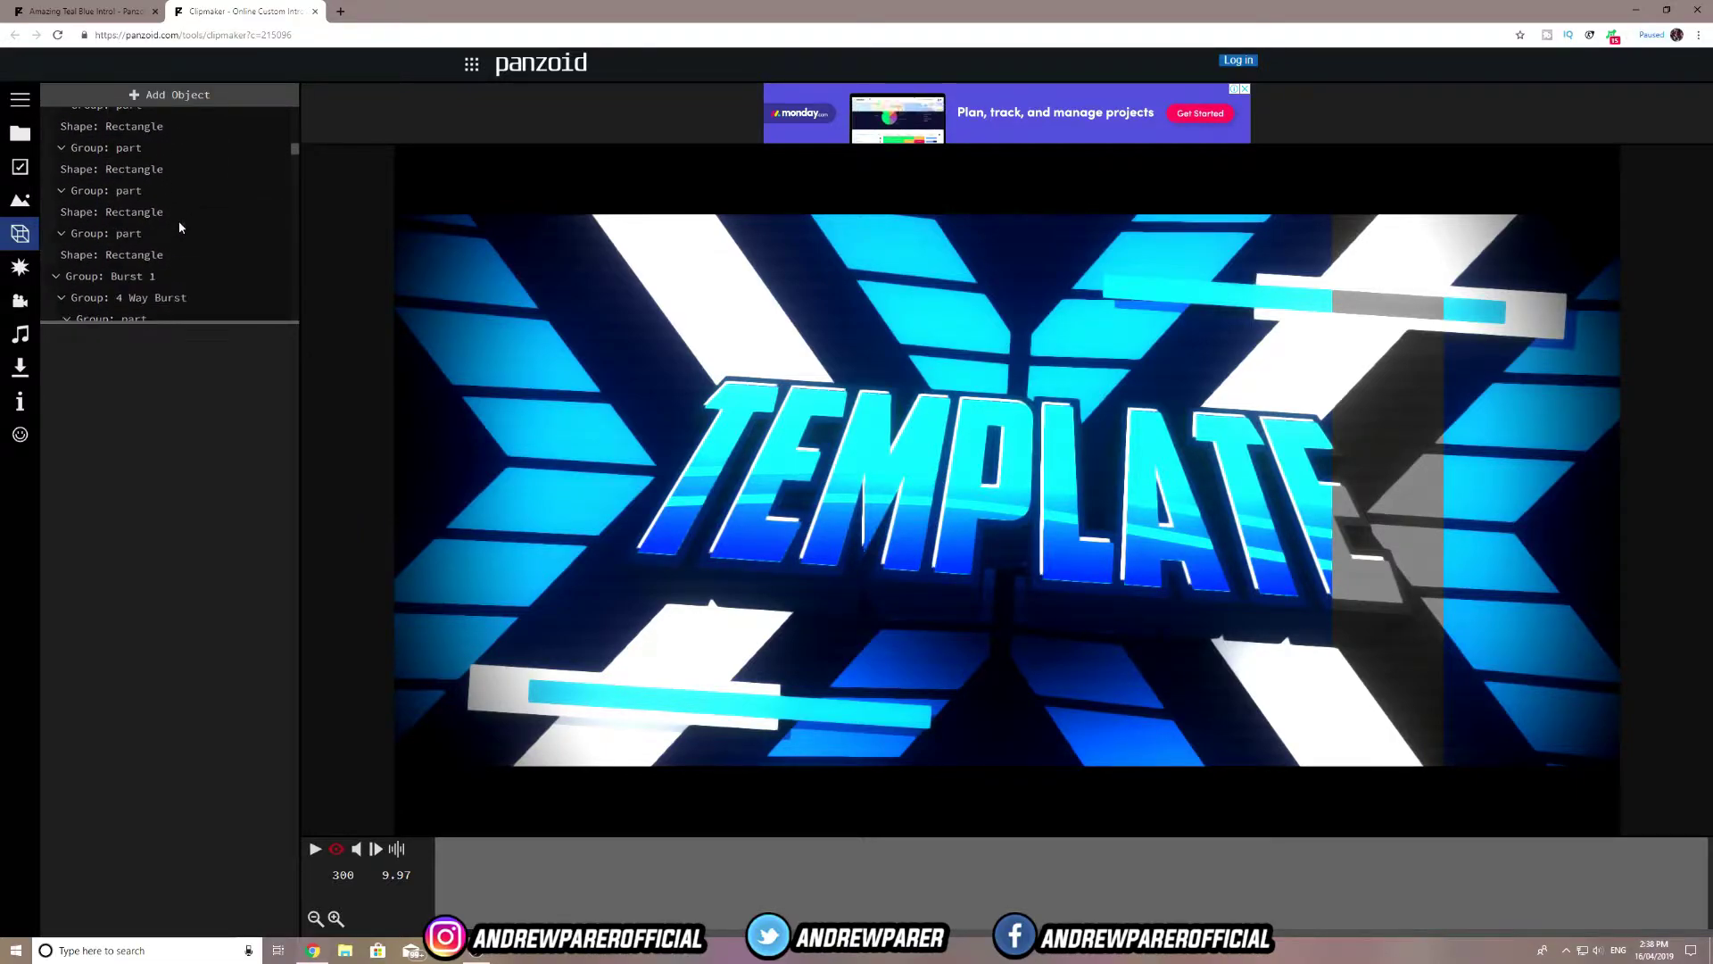
pyautogui.scroll(10, 174, 223)
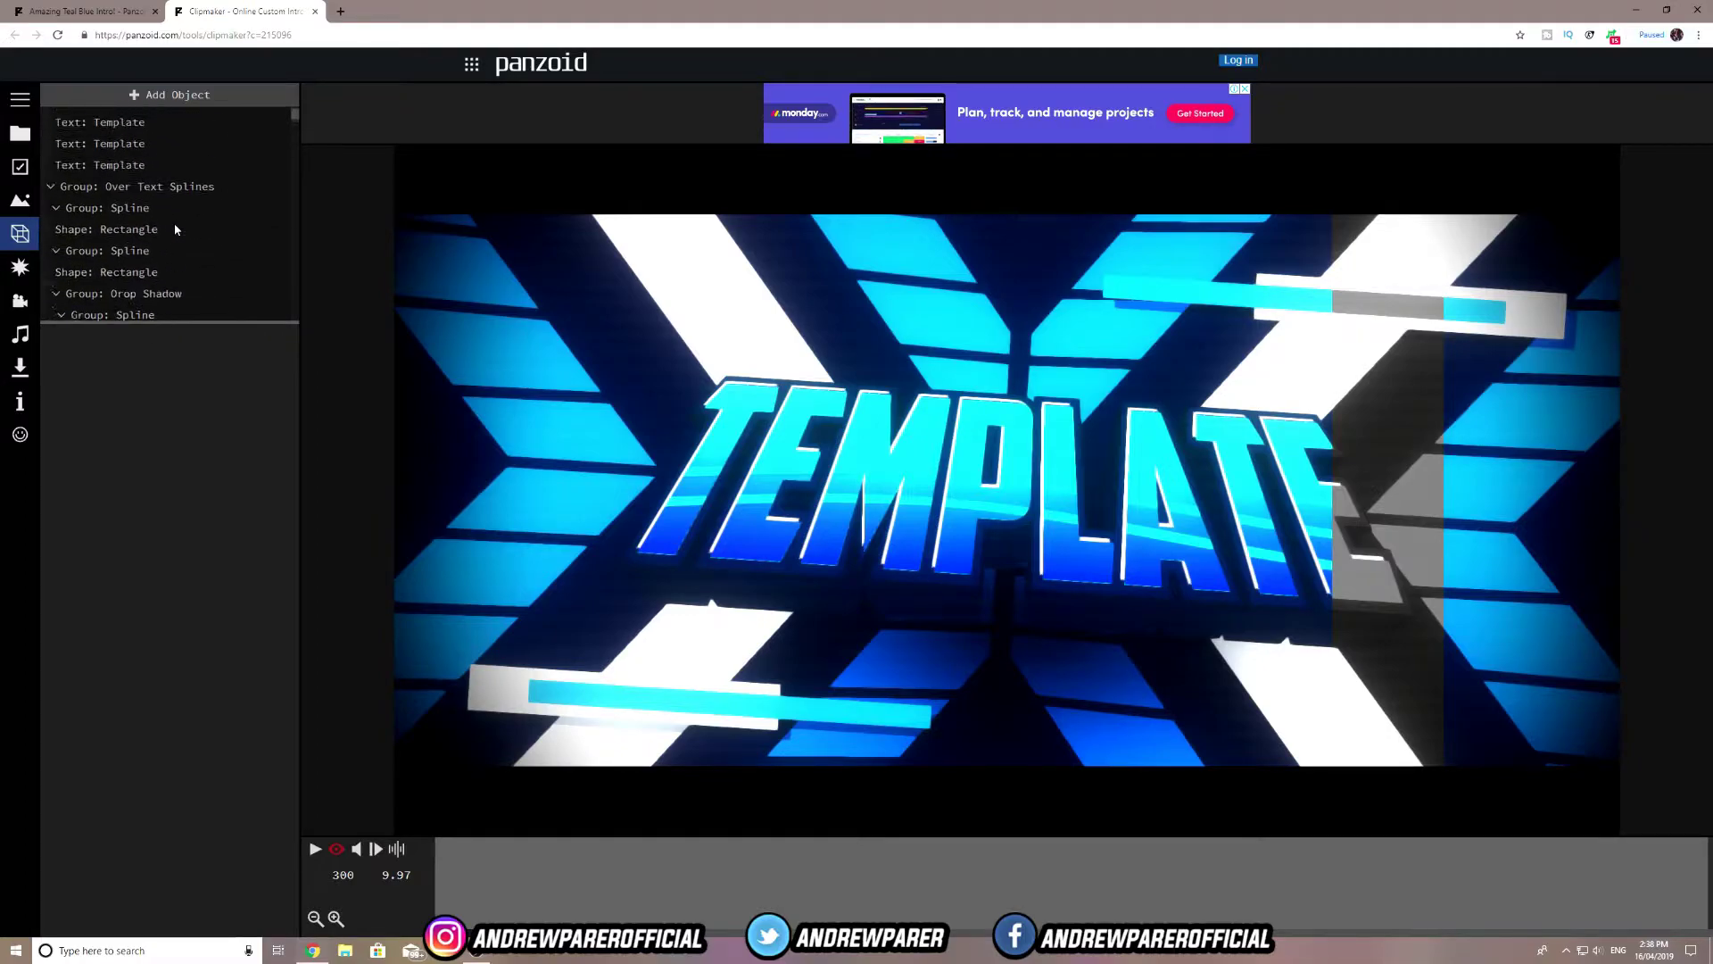
pyautogui.click(132, 182)
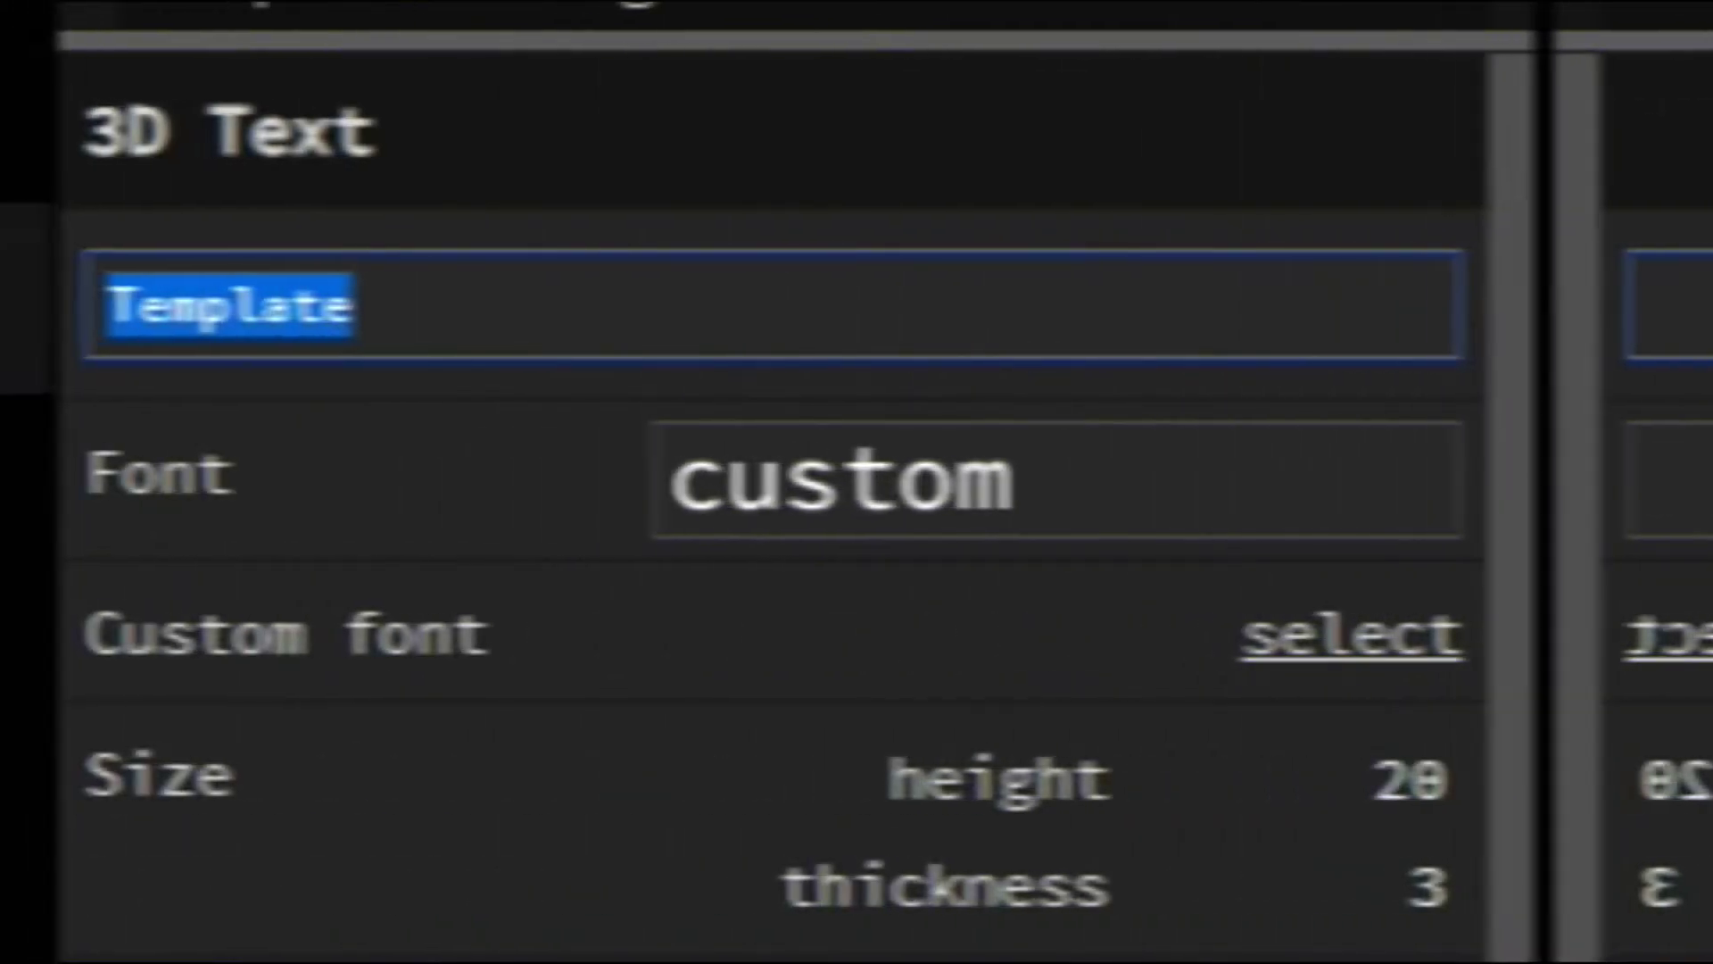
pyautogui.press('BackSpace')
pyautogui.write('Andrew')
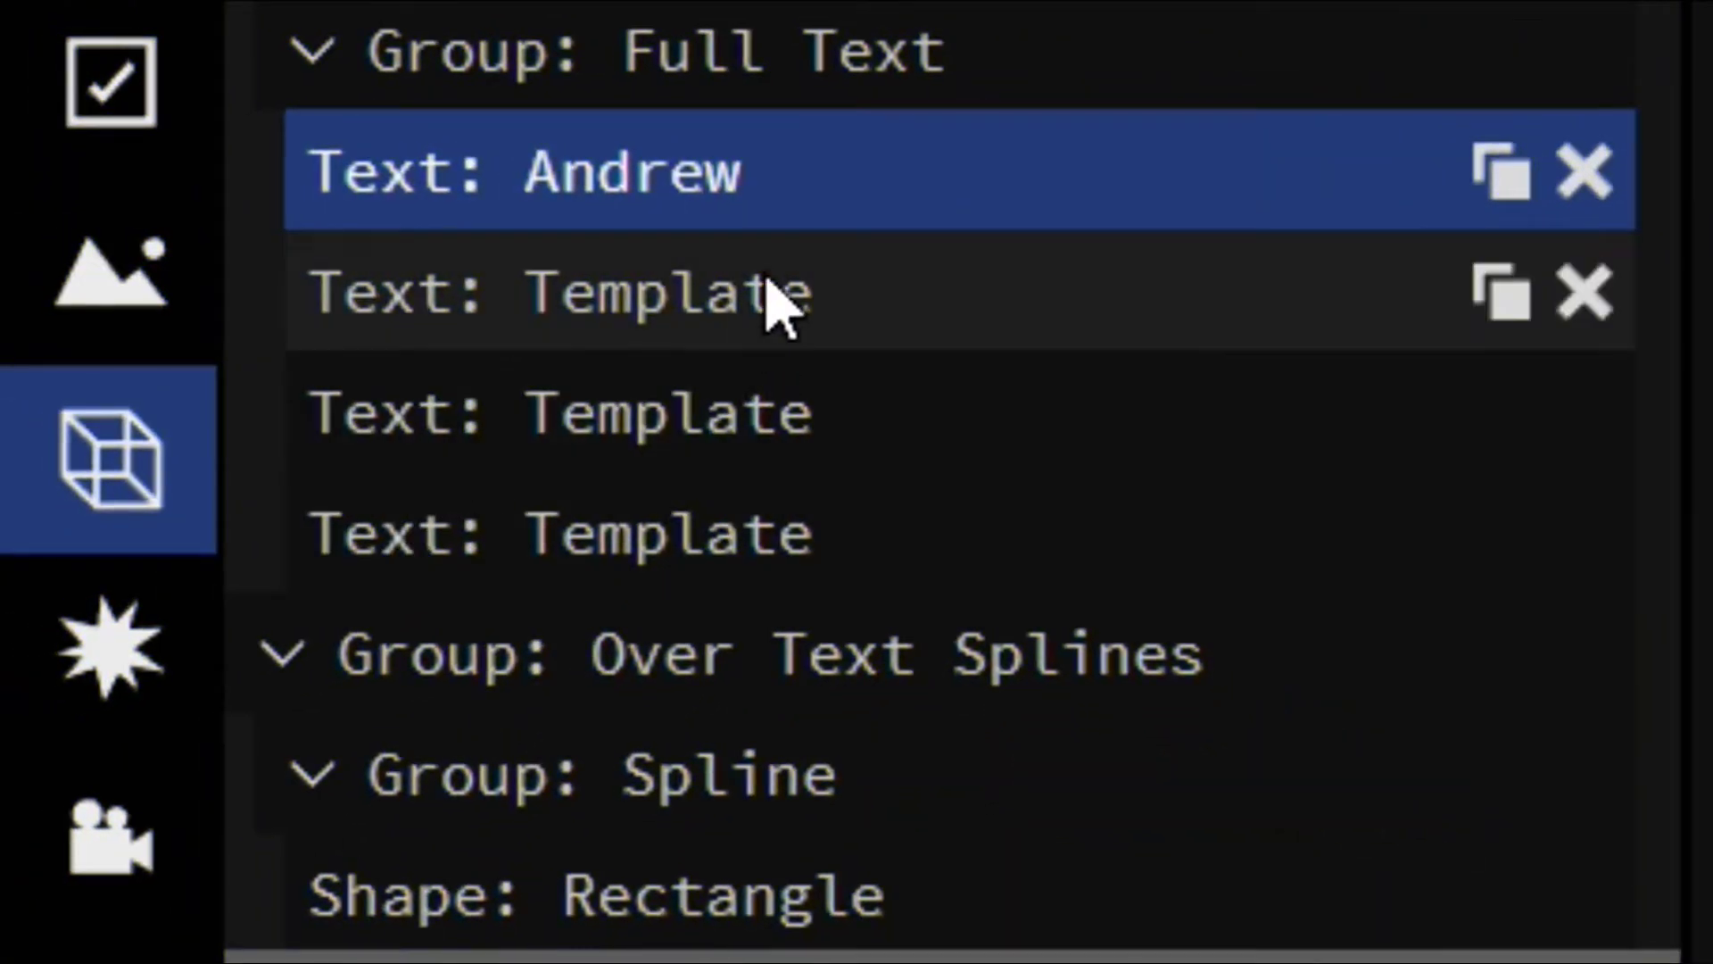
# Replace the remaining three "Template" texts in the Full Text group with the same first name.
pyautogui.click(784, 303)
pyautogui.write('Andrew')
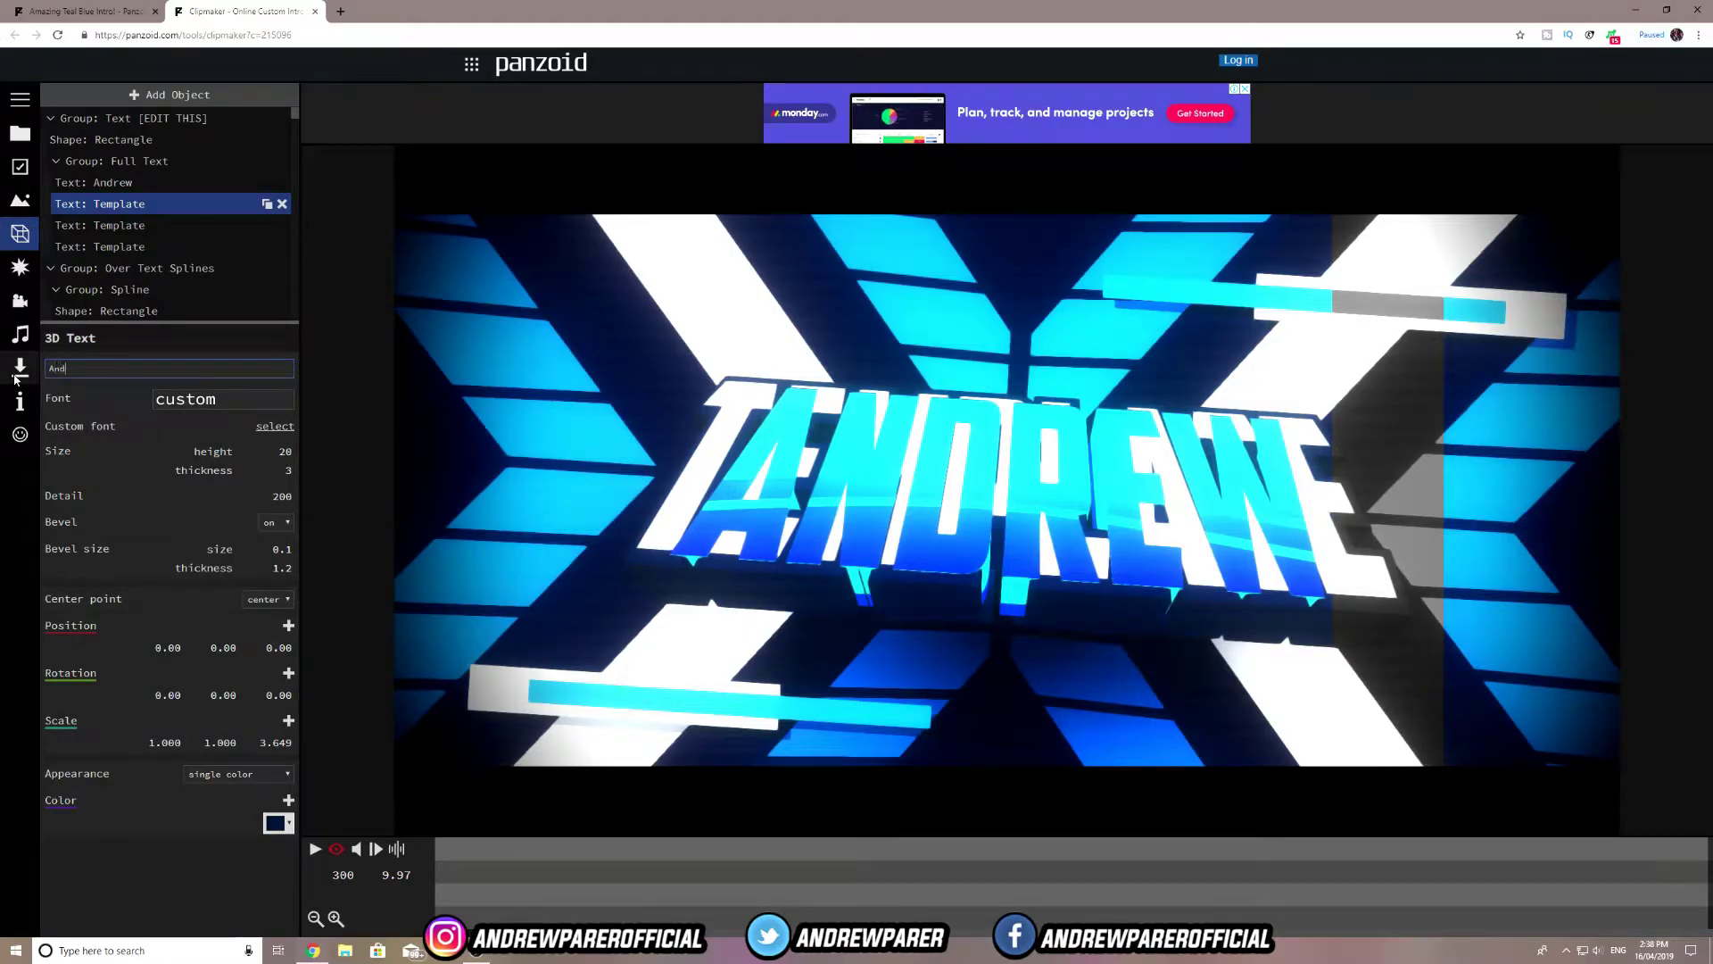
pyautogui.click(81, 225)
pyautogui.doubleClick(54, 365)
pyautogui.write('Andrew')
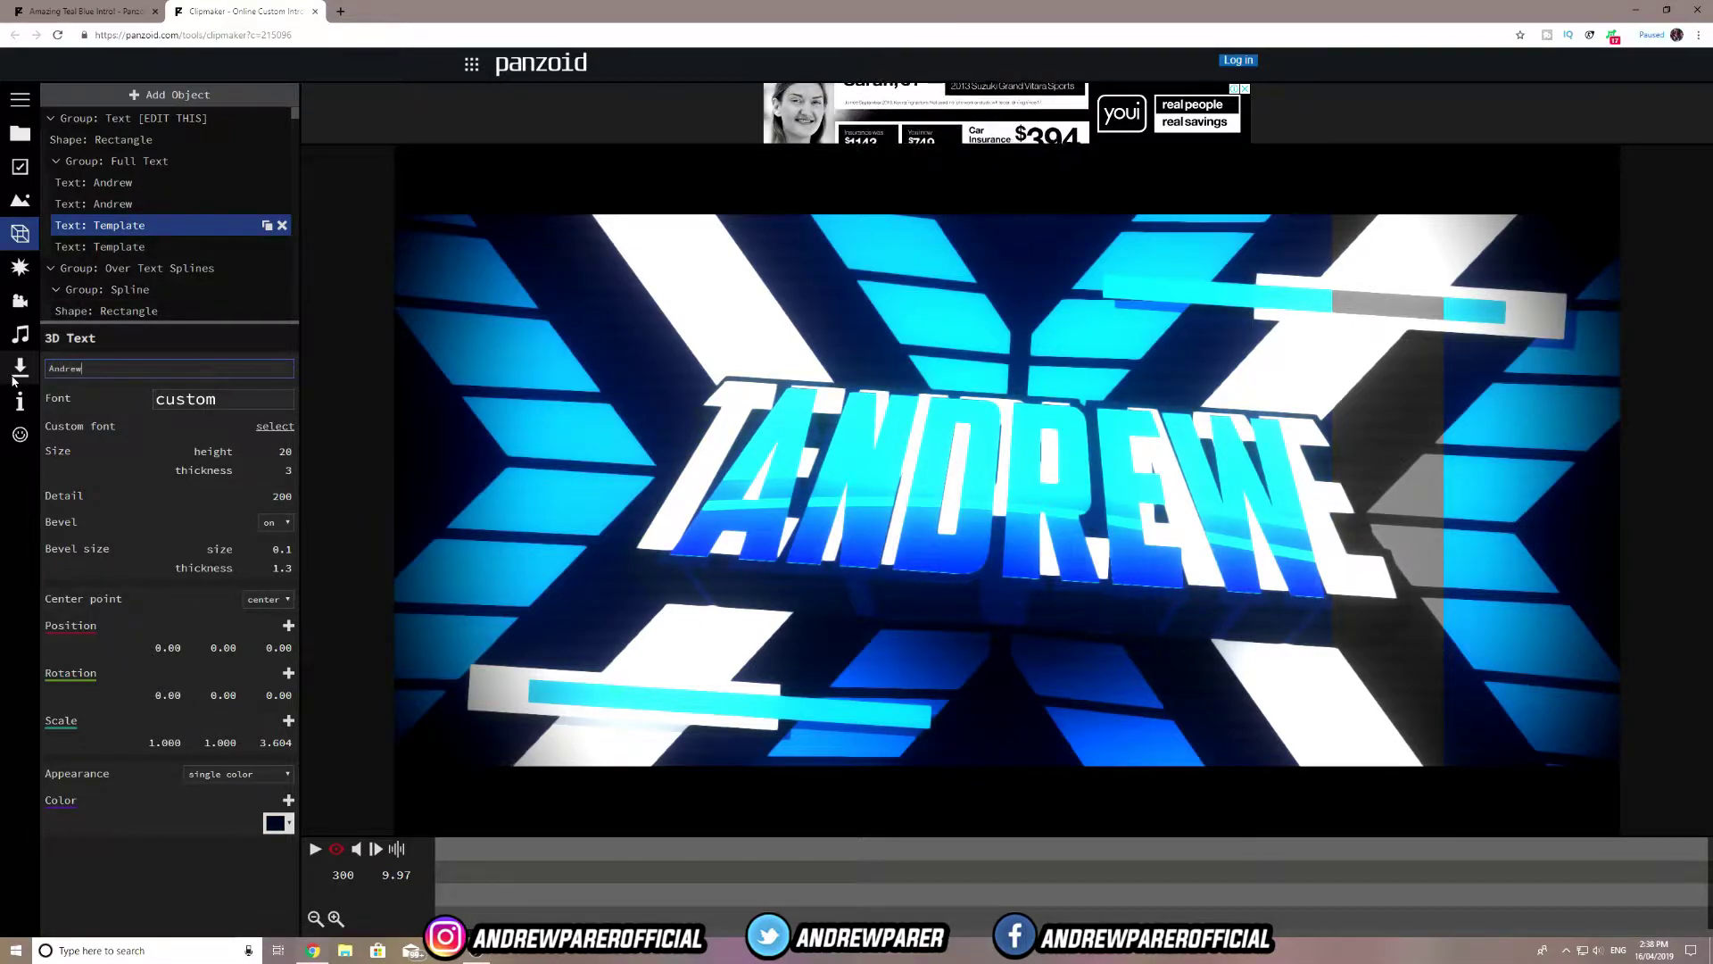
pyautogui.press('Return')
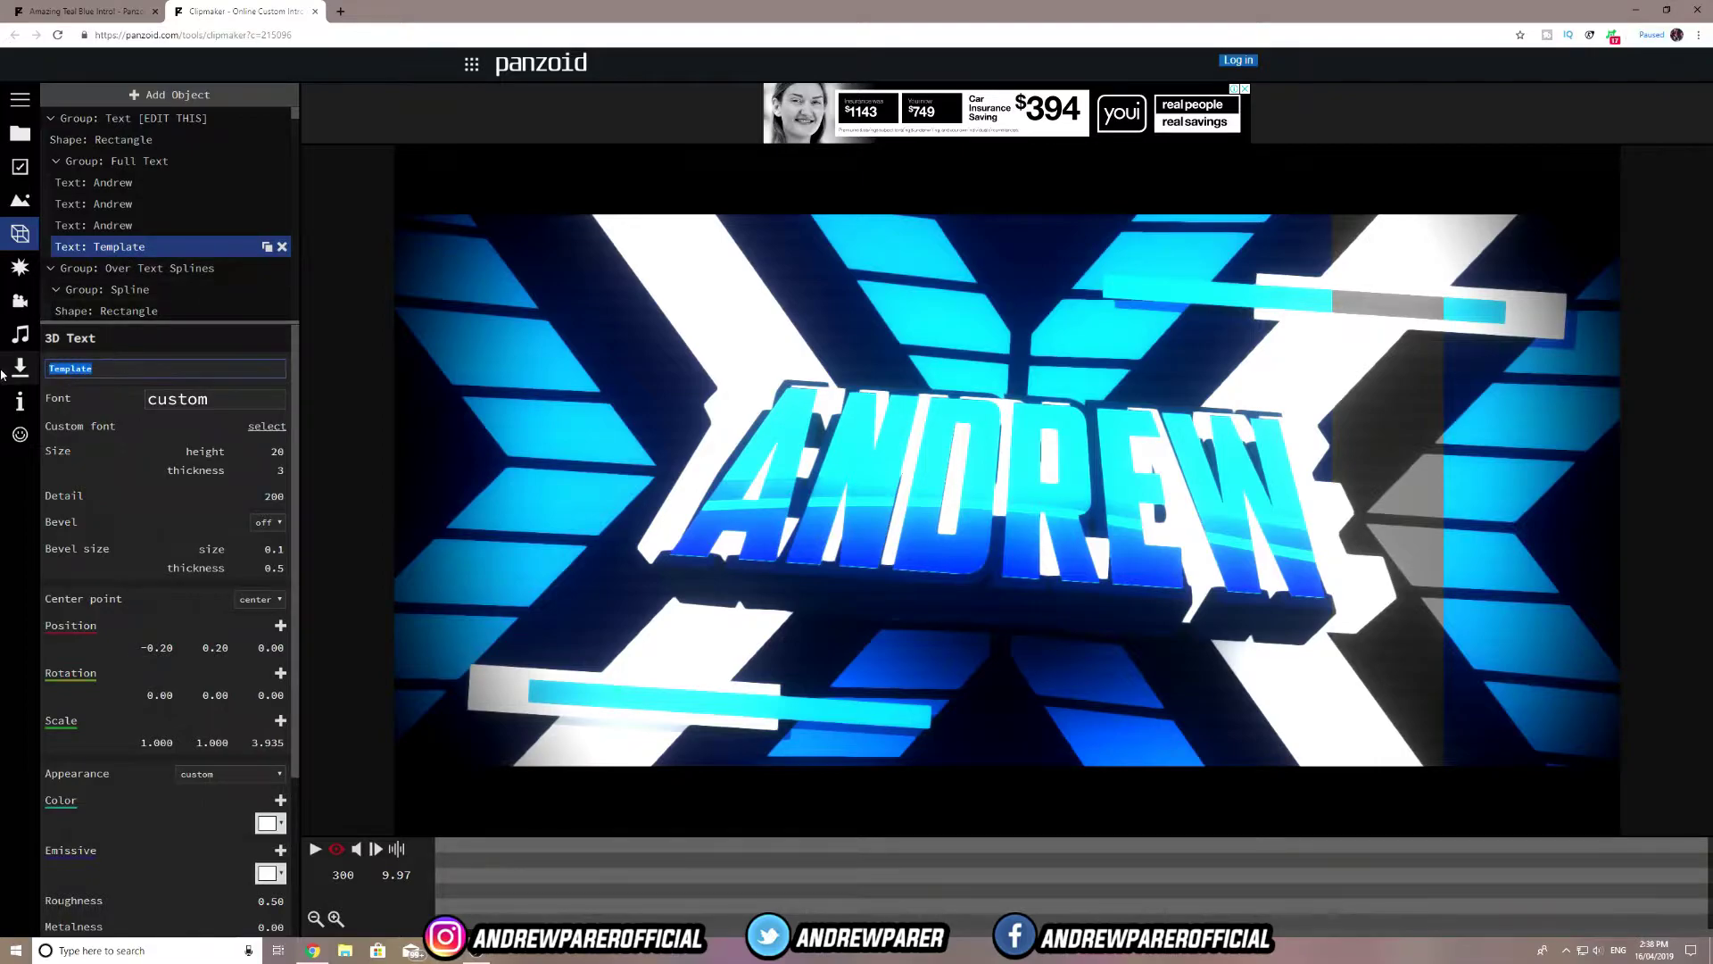
pyautogui.write('Andrew')
pyautogui.press('Return')
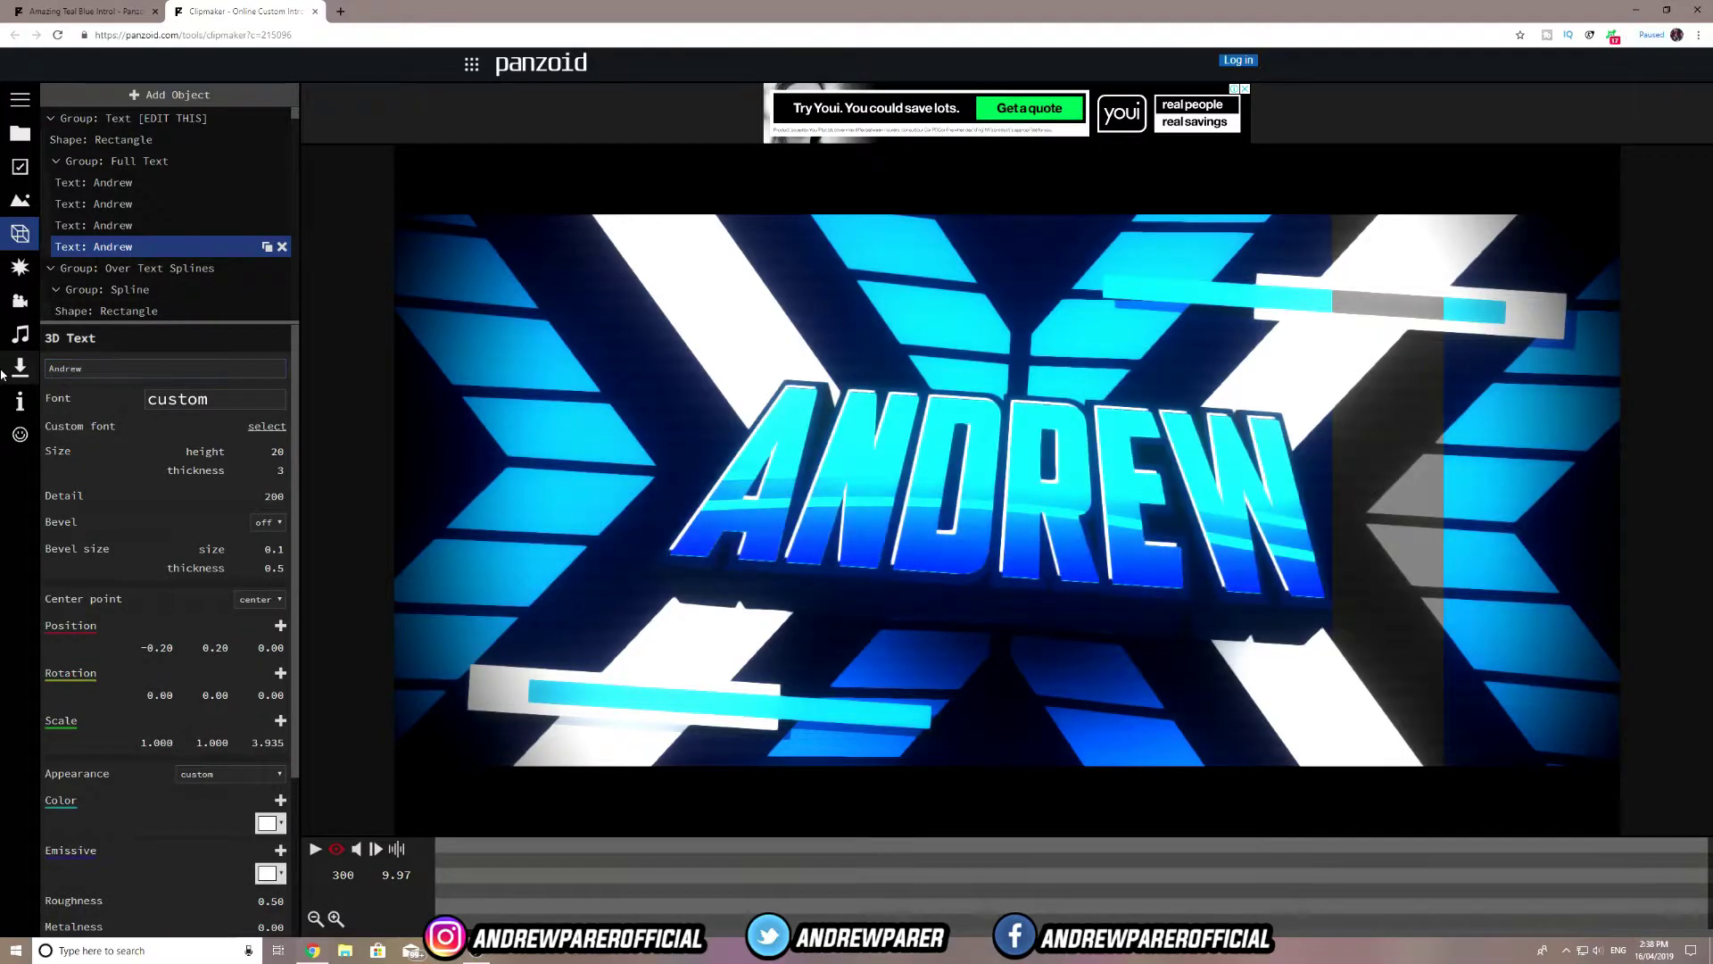
# Review the fonts offered for the fourth text object and play the edited intro.
pyautogui.click(207, 401)
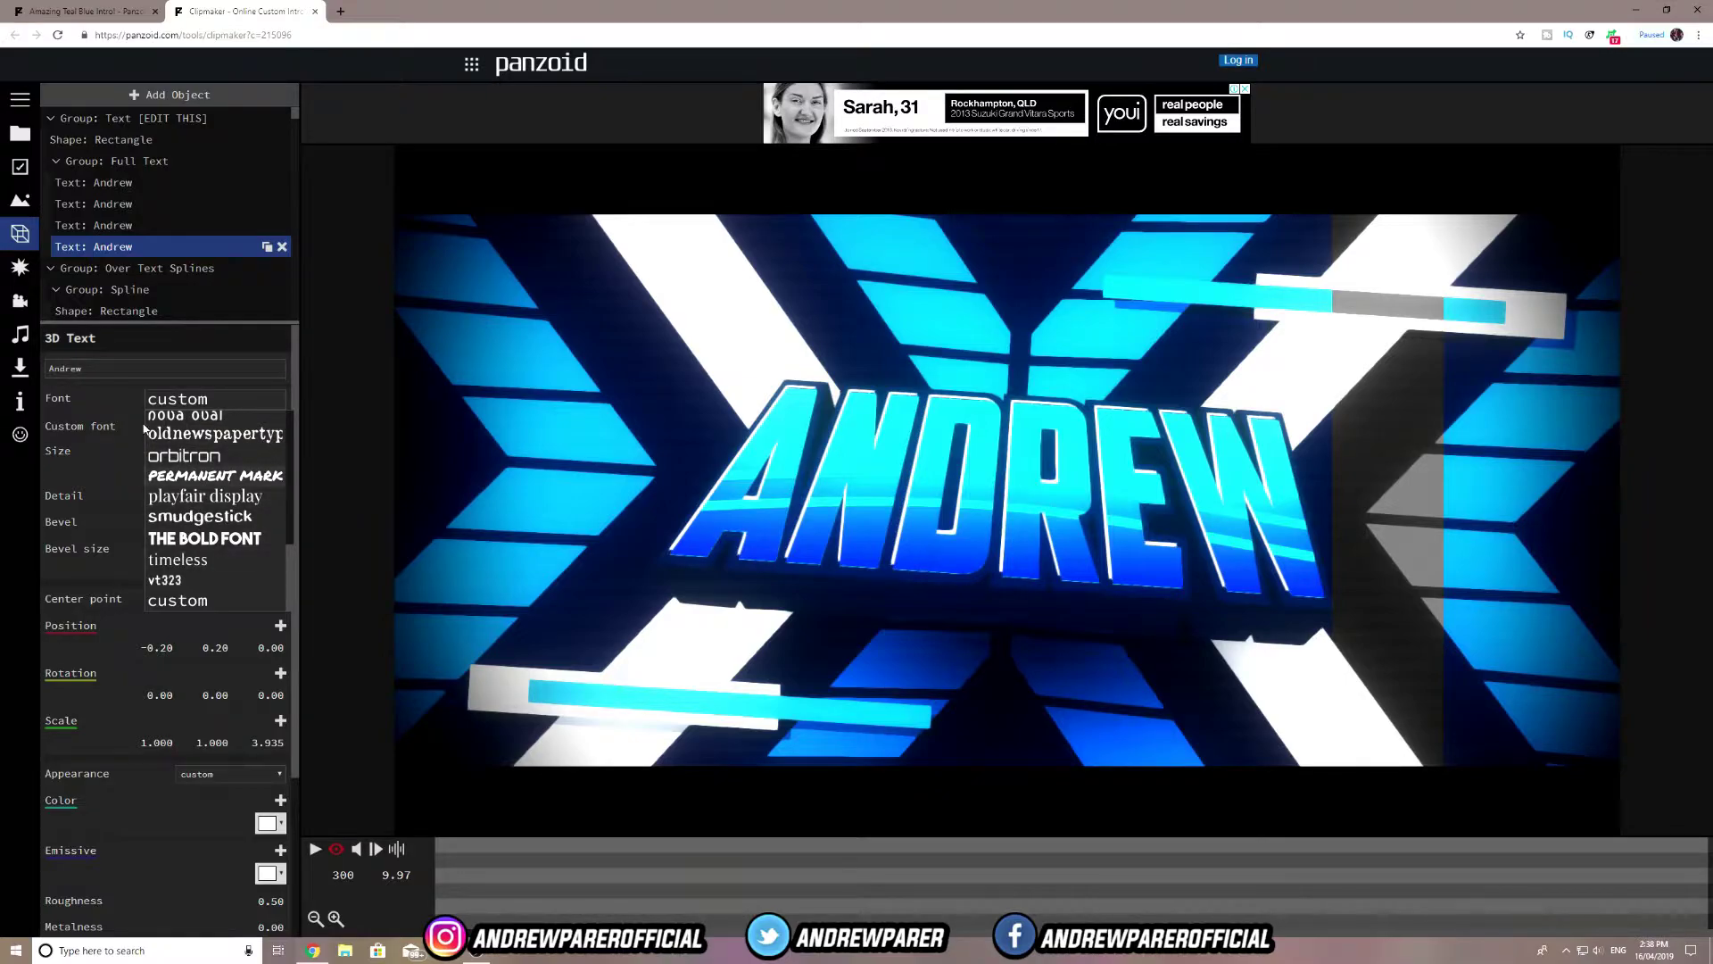
pyautogui.click(124, 400)
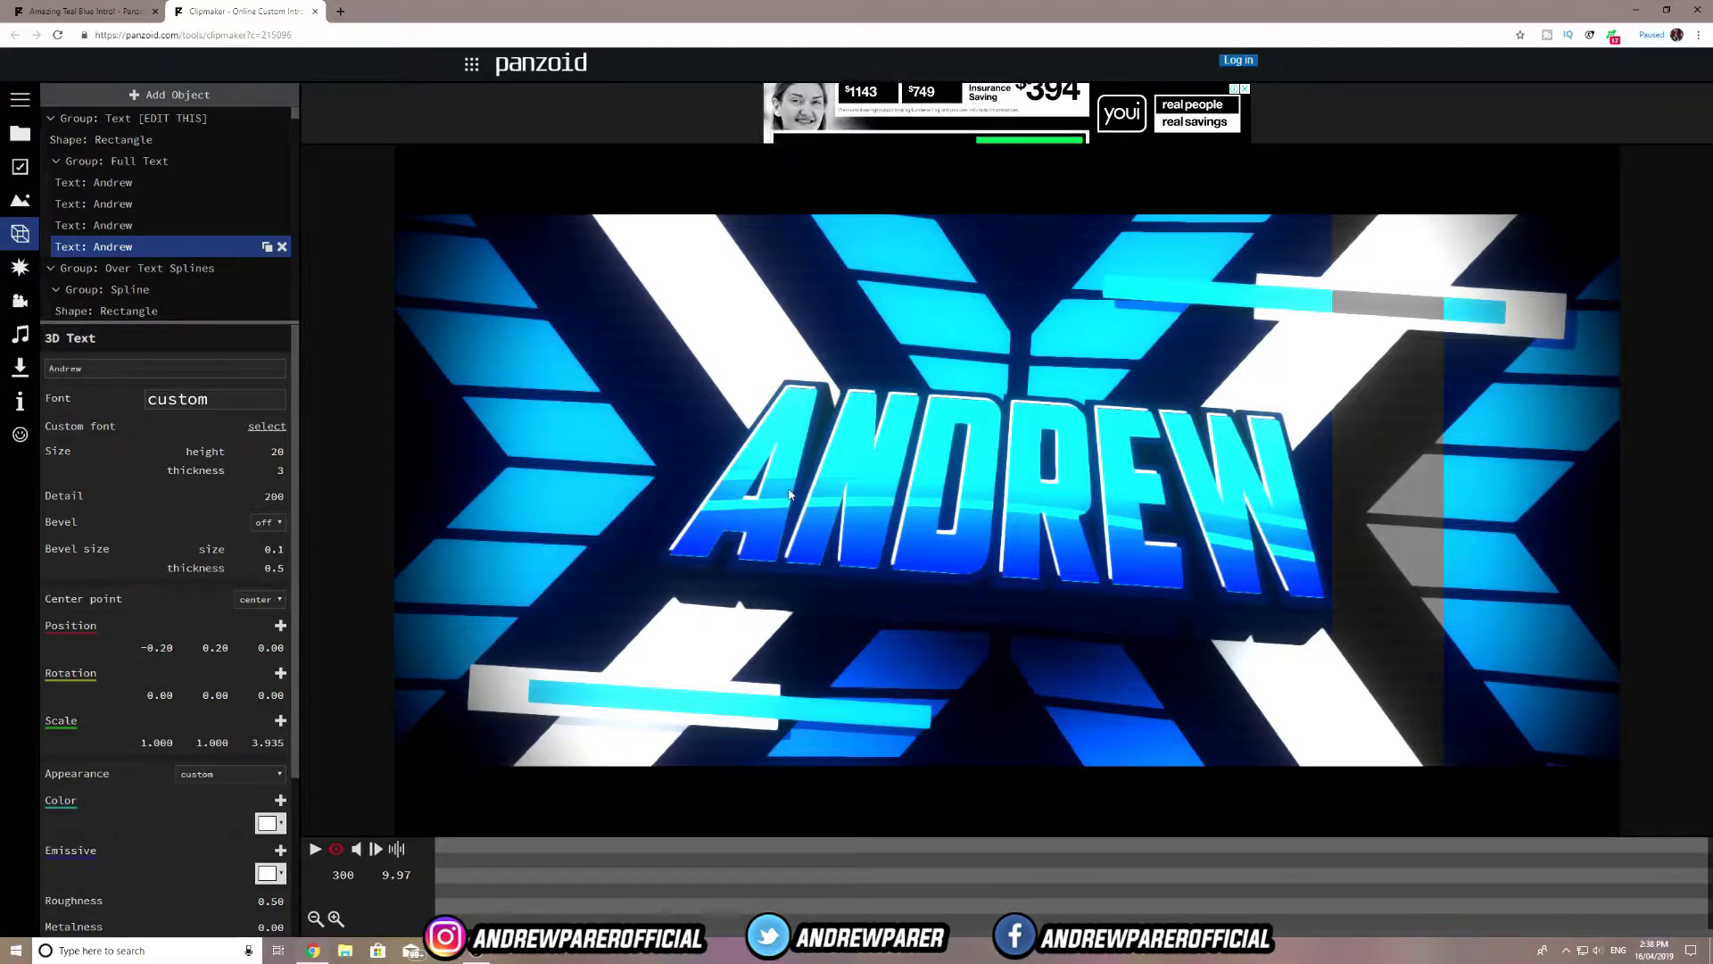
pyautogui.click(317, 850)
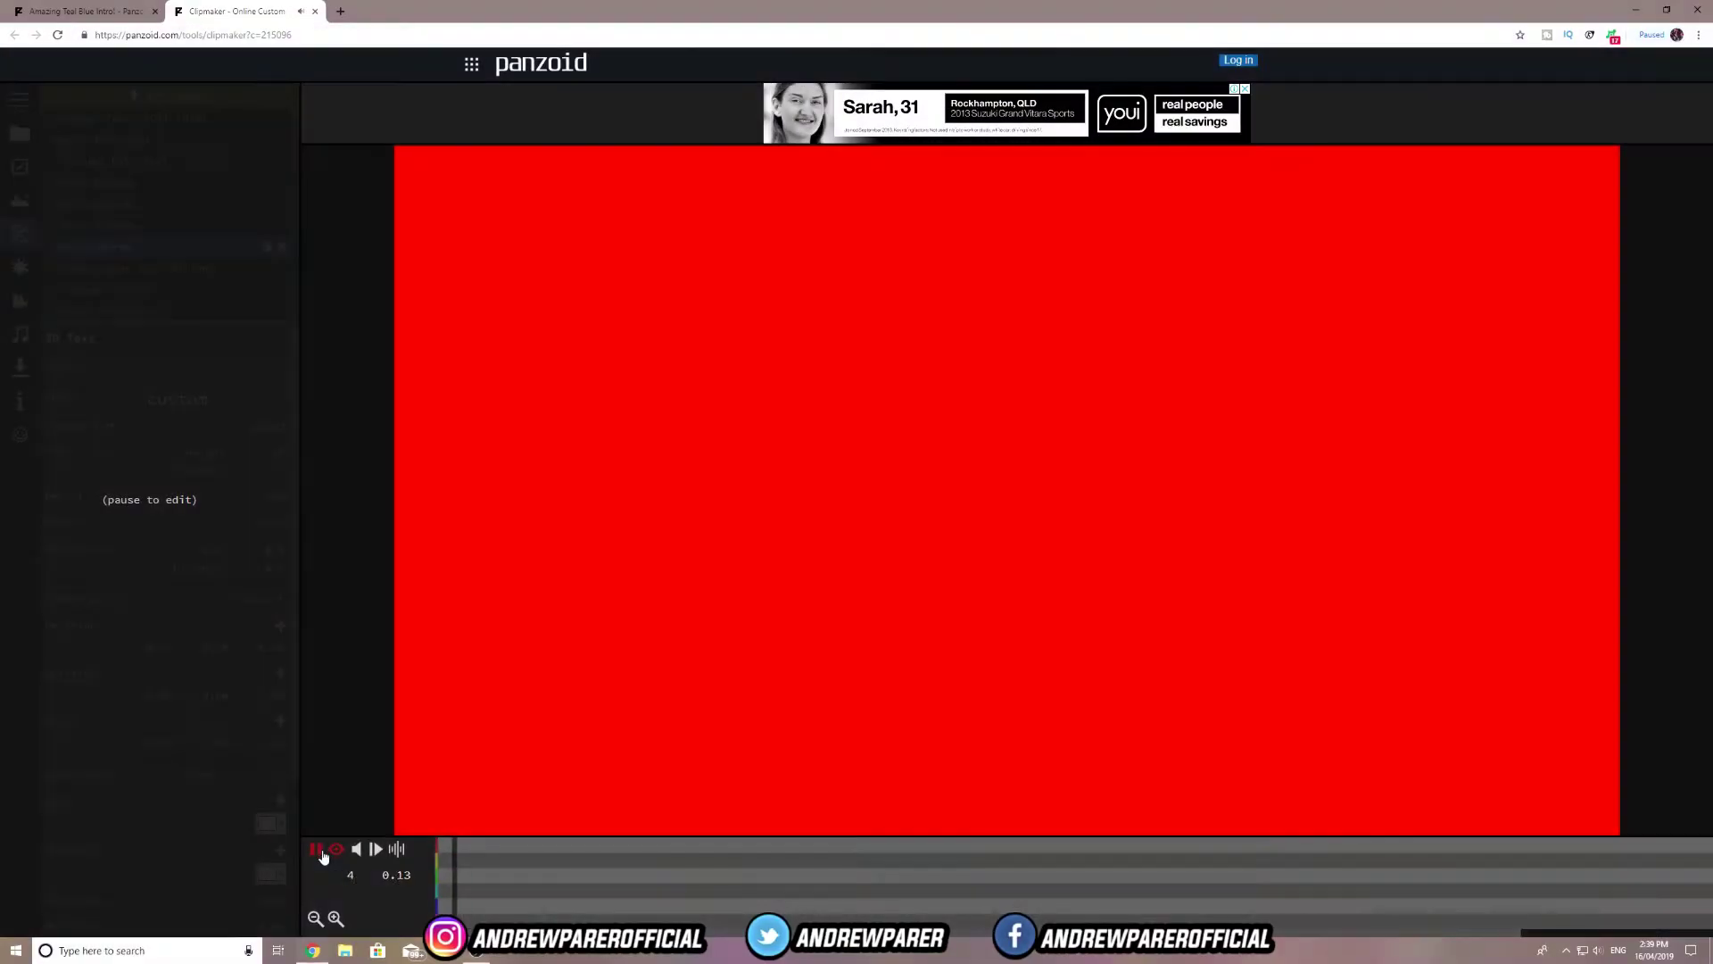
# Stop the preview and try a video length of 12 seconds before restoring it to 10 seconds.
pyautogui.click(316, 849)
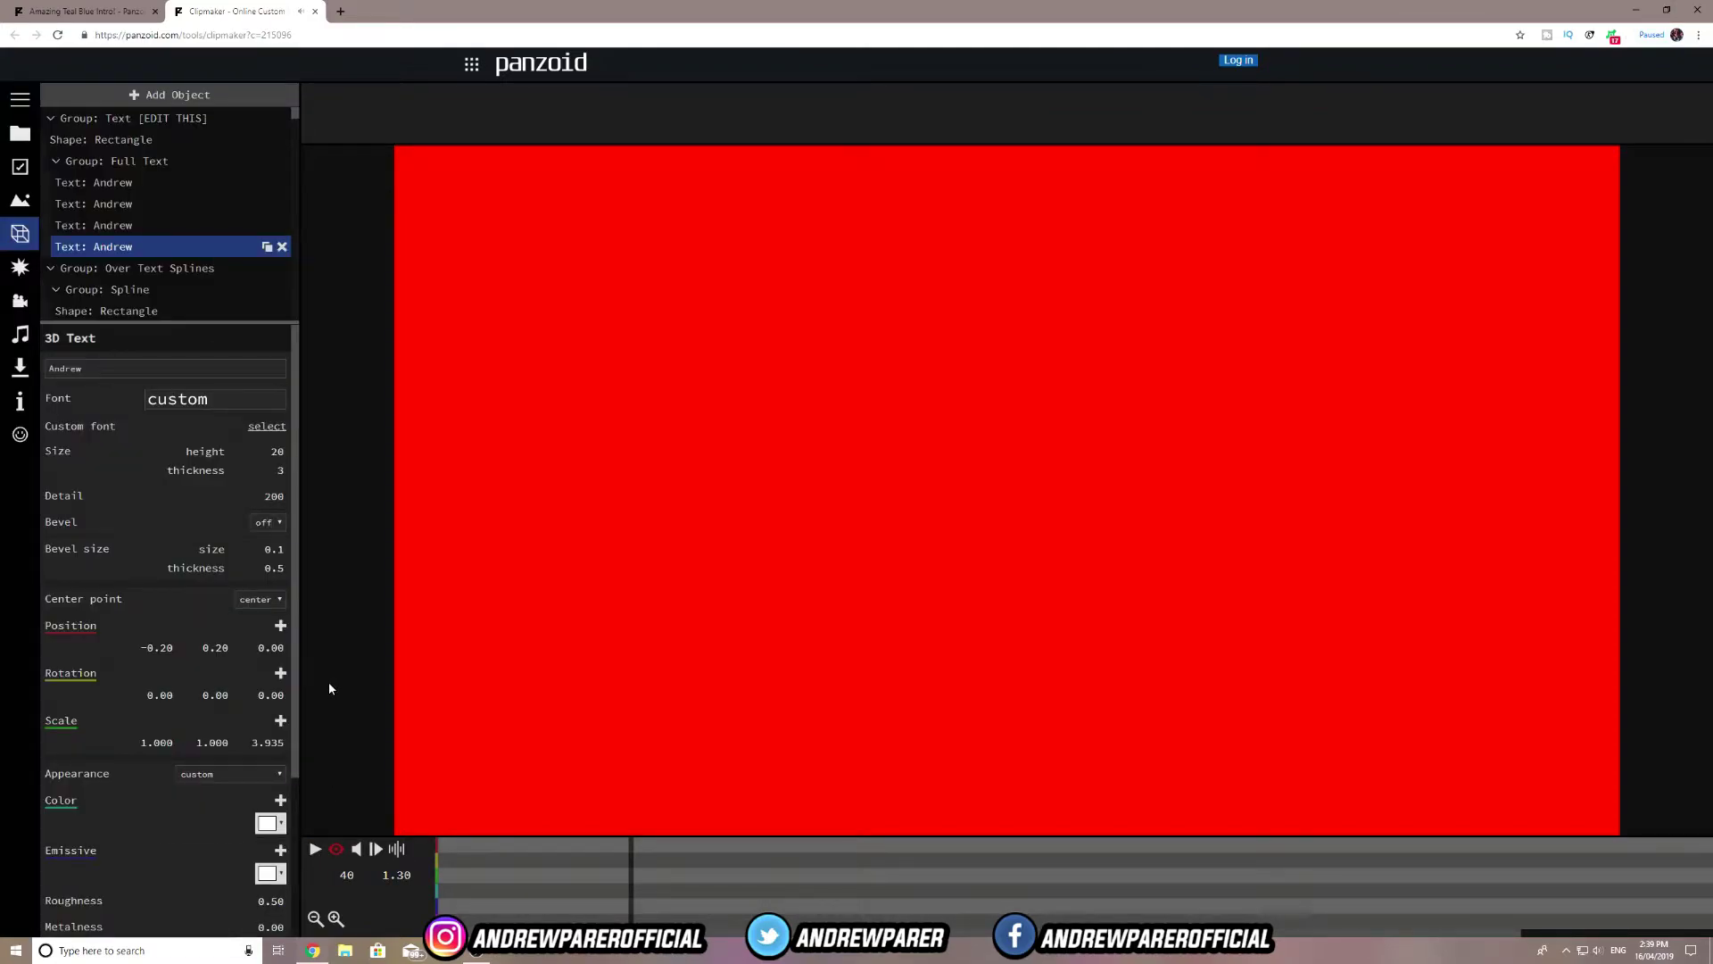
pyautogui.click(20, 170)
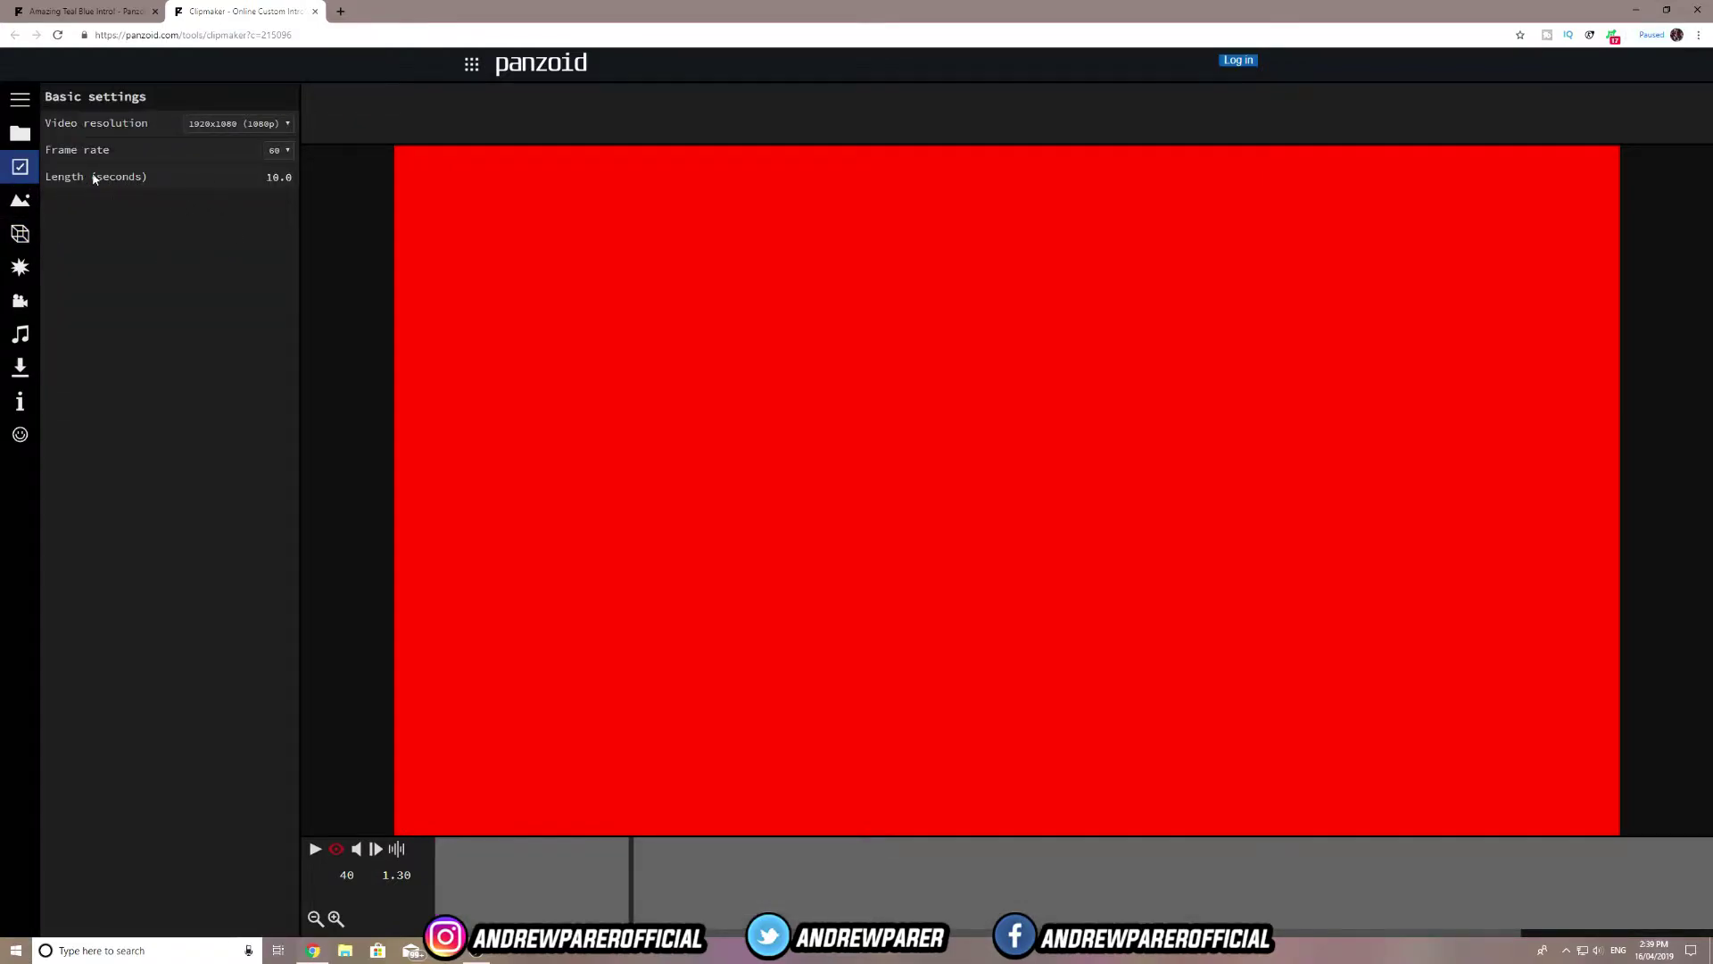
pyautogui.click(276, 177)
pyautogui.click(278, 176)
pyautogui.press('BackSpace')
pyautogui.write('2')
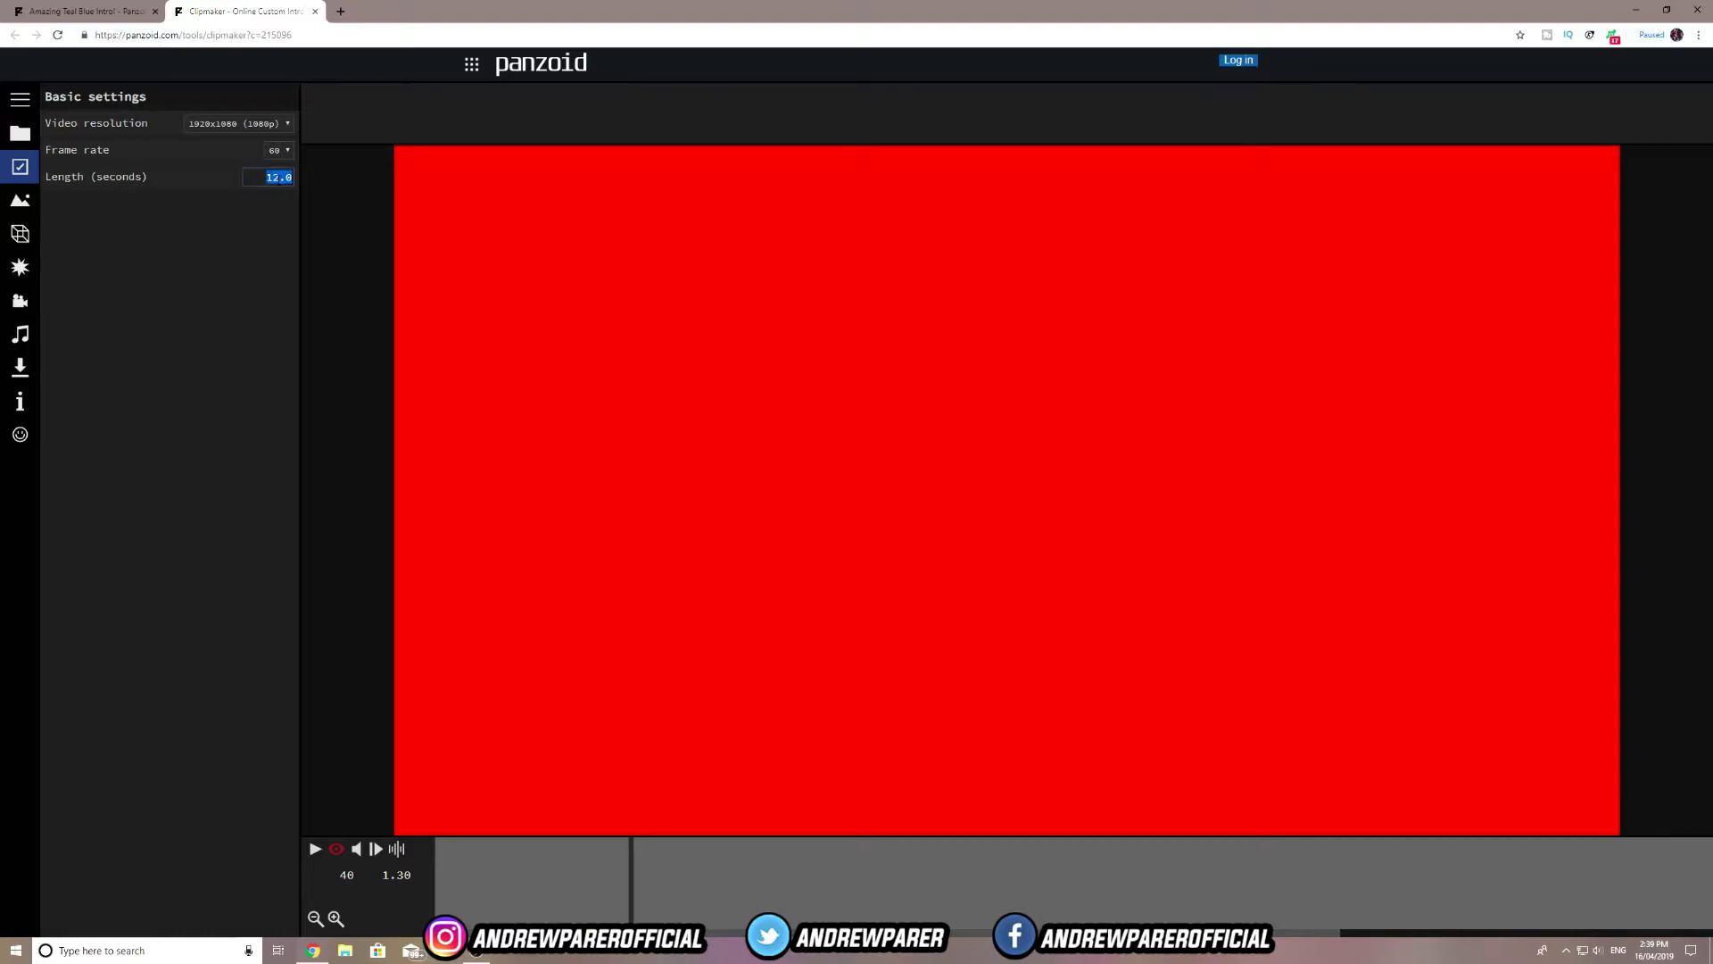
pyautogui.write('4')
pyautogui.press('Return')
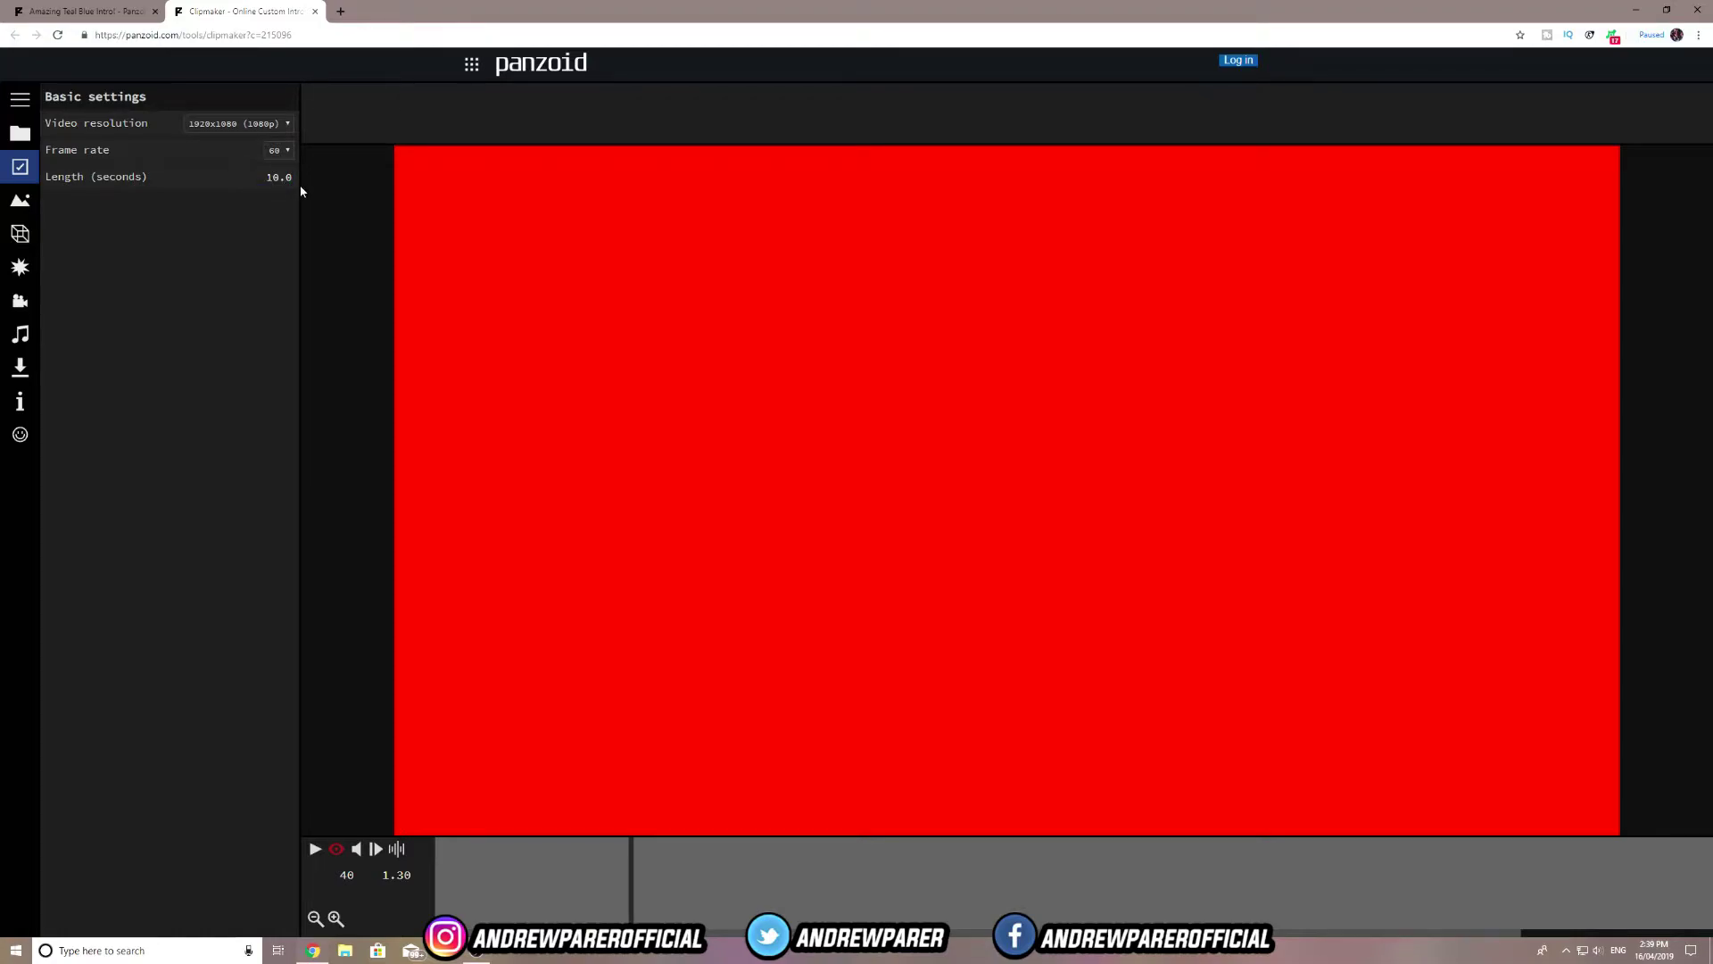
# Return to the project's objects and play the edited intro to check the animated name, pausing at the end.
pyautogui.click(19, 200)
pyautogui.click(20, 166)
pyautogui.click(31, 200)
pyautogui.click(20, 234)
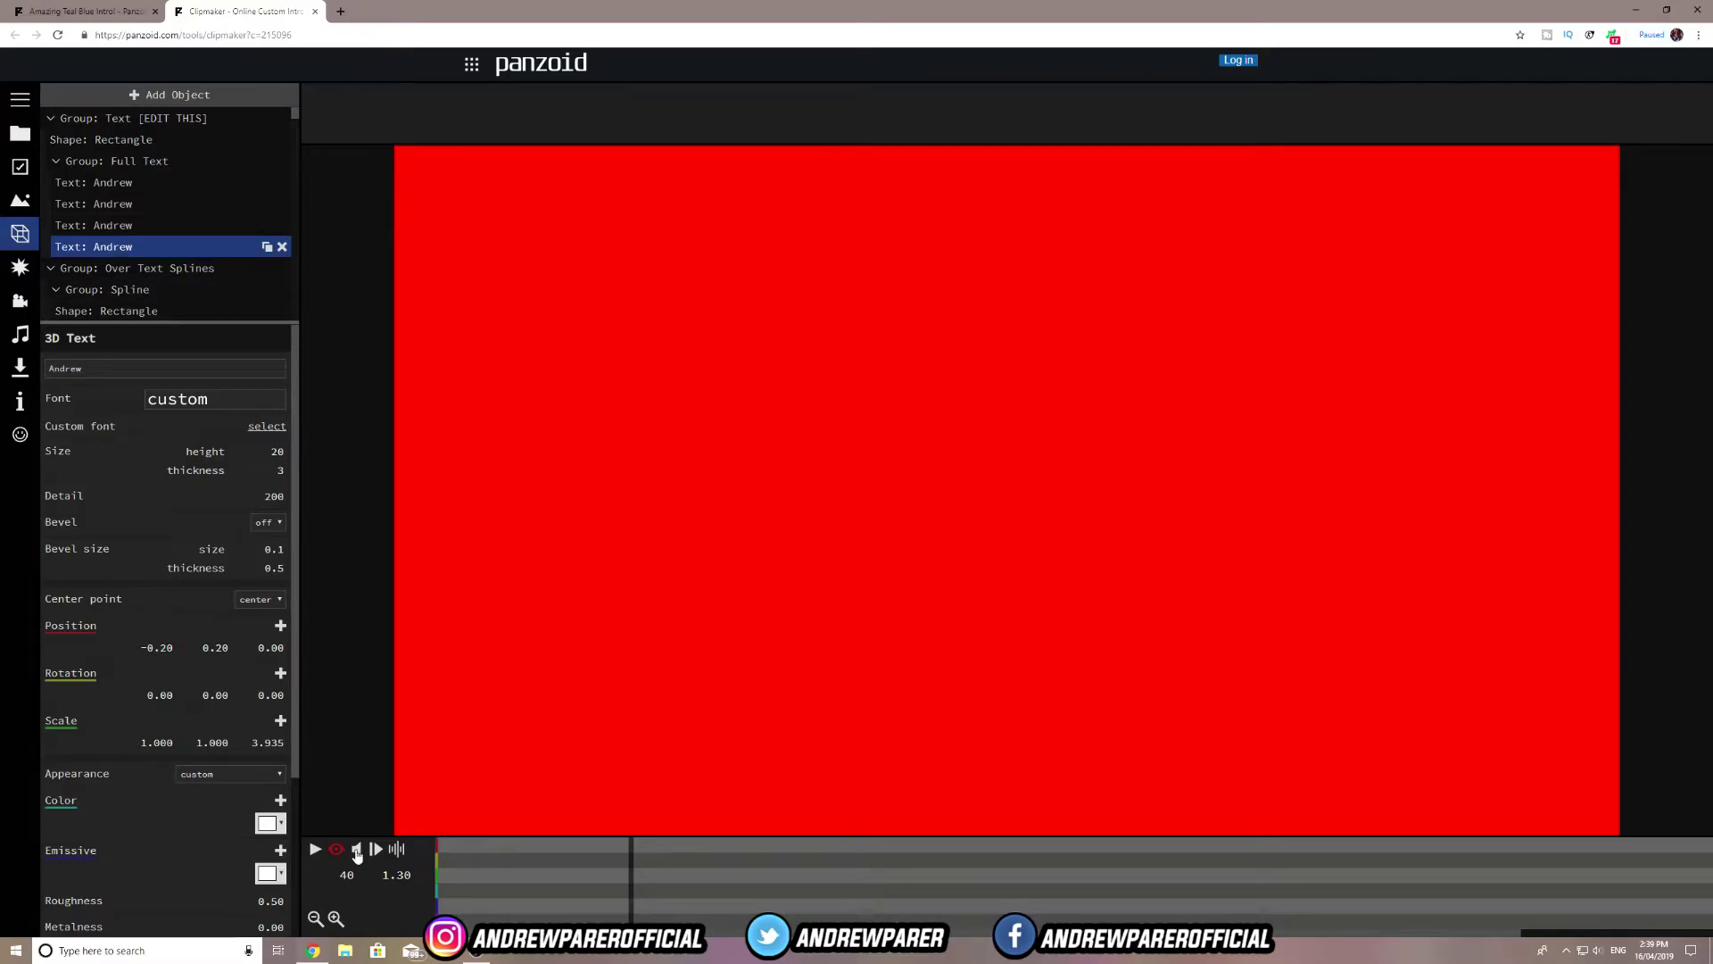
pyautogui.click(314, 853)
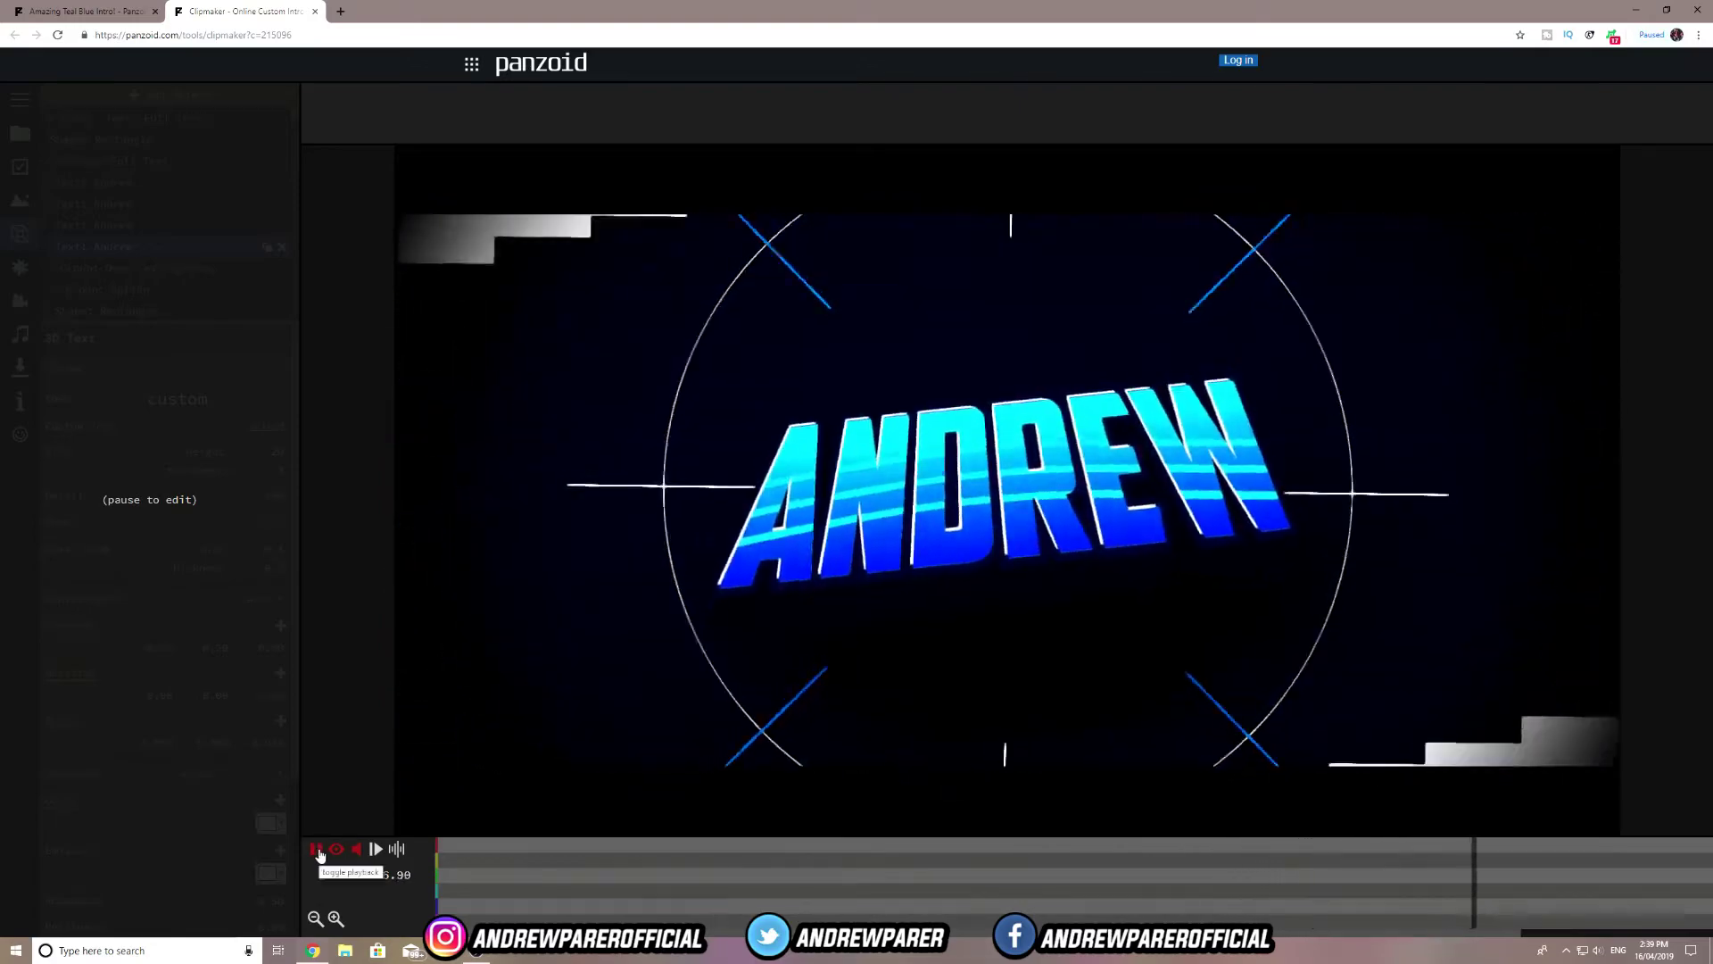
pyautogui.click(318, 851)
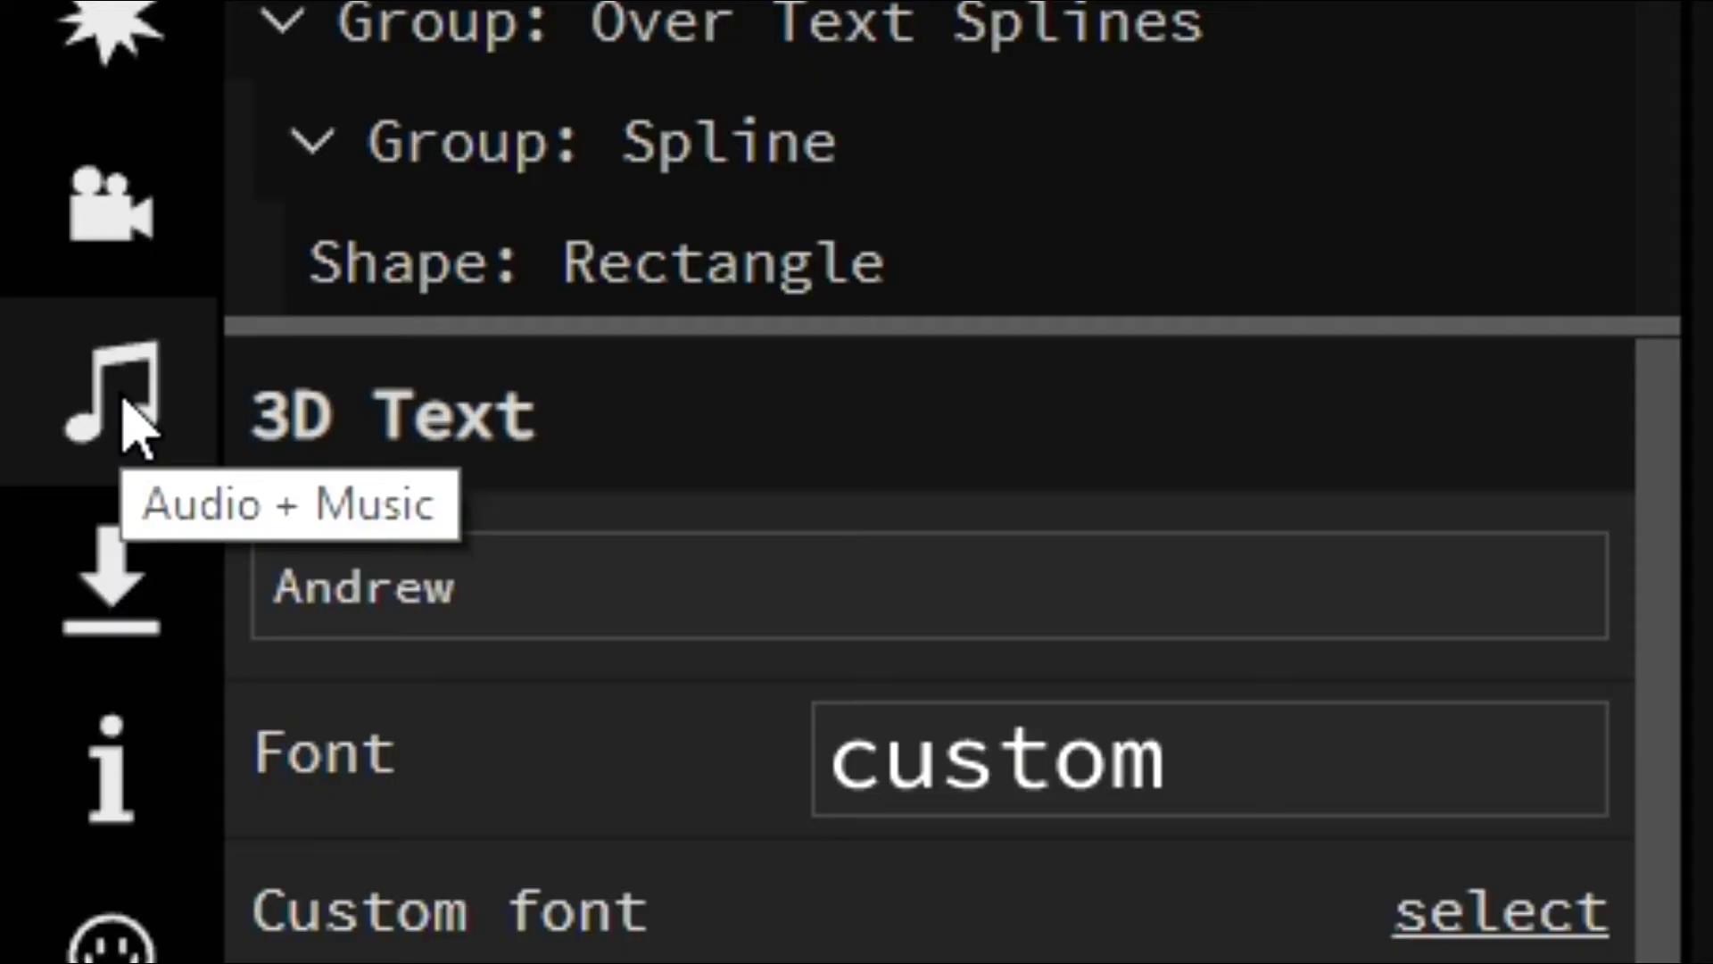
# Review the audio track settings and browse the computer's folders for an audio file without choosing one.
pyautogui.click(21, 337)
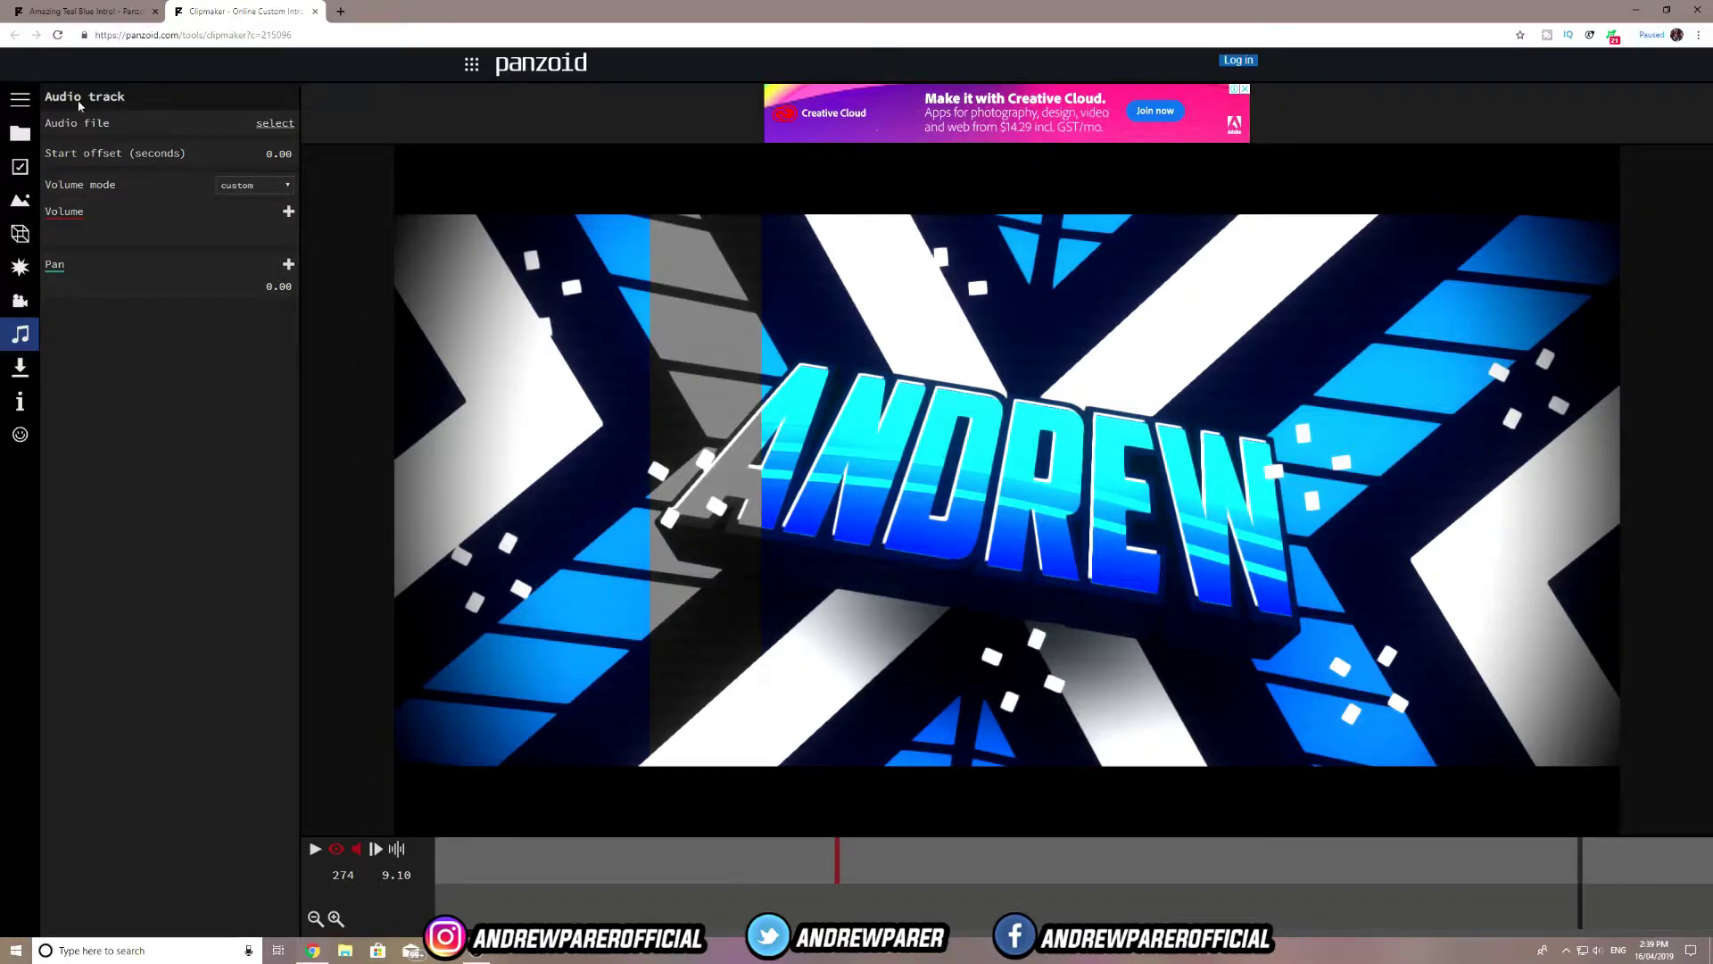
pyautogui.click(266, 124)
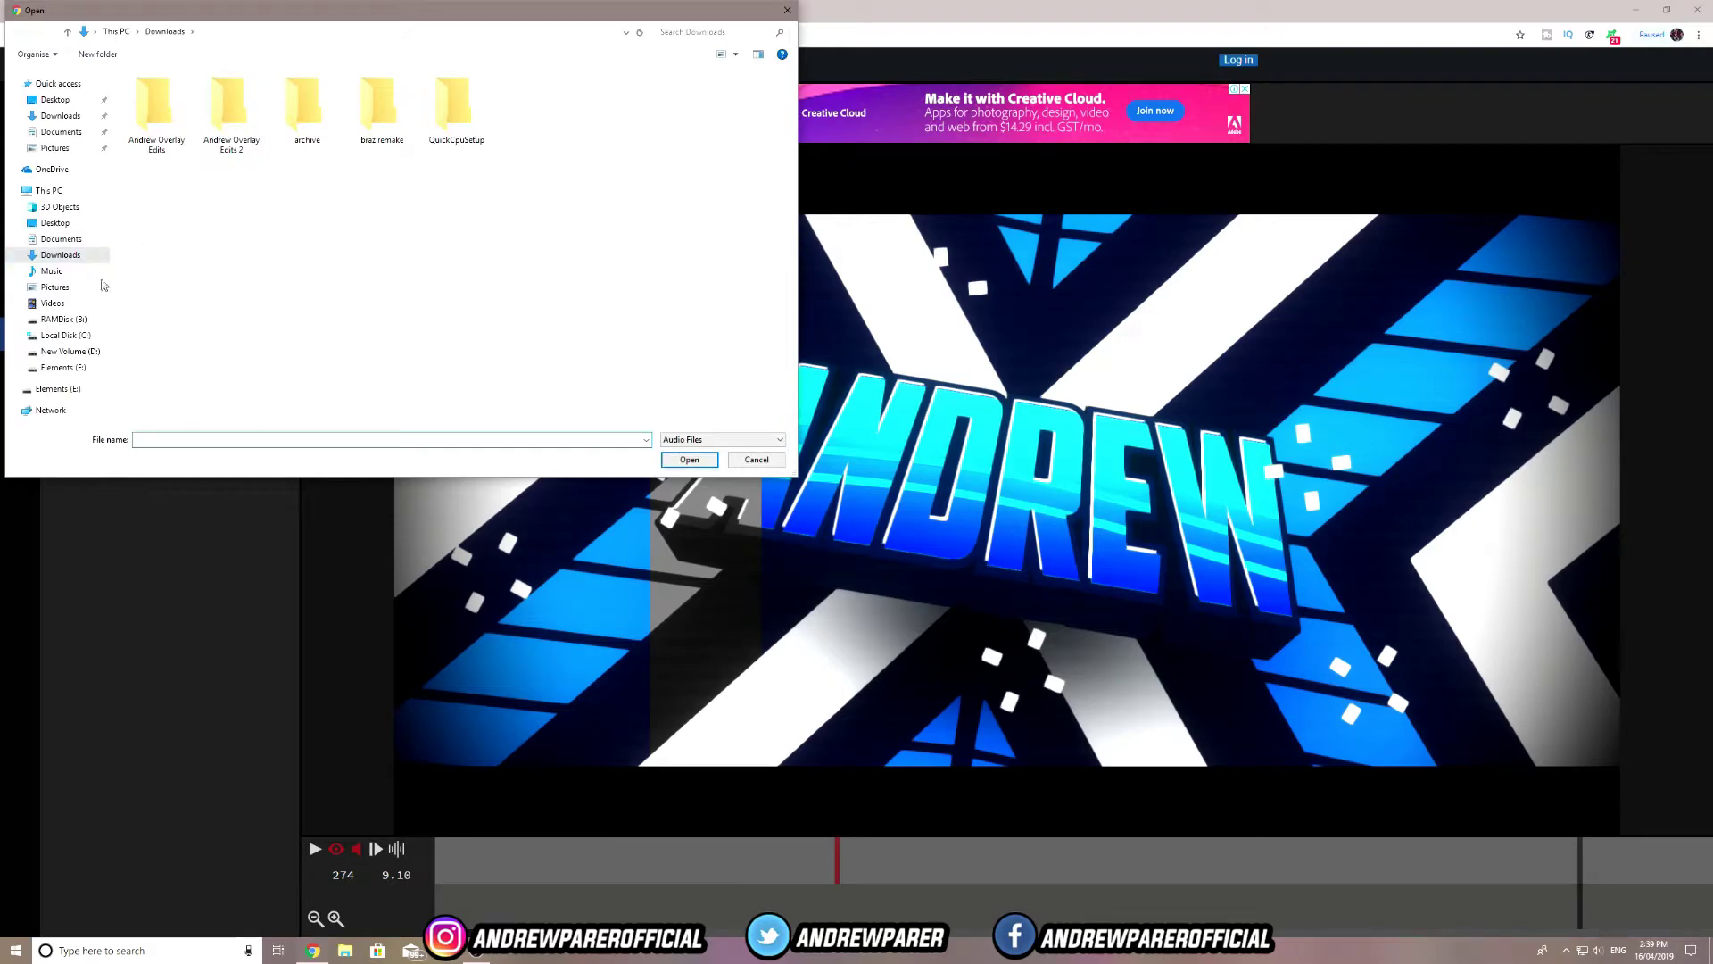
pyautogui.click(55, 287)
pyautogui.click(61, 255)
pyautogui.click(55, 99)
pyautogui.click(58, 83)
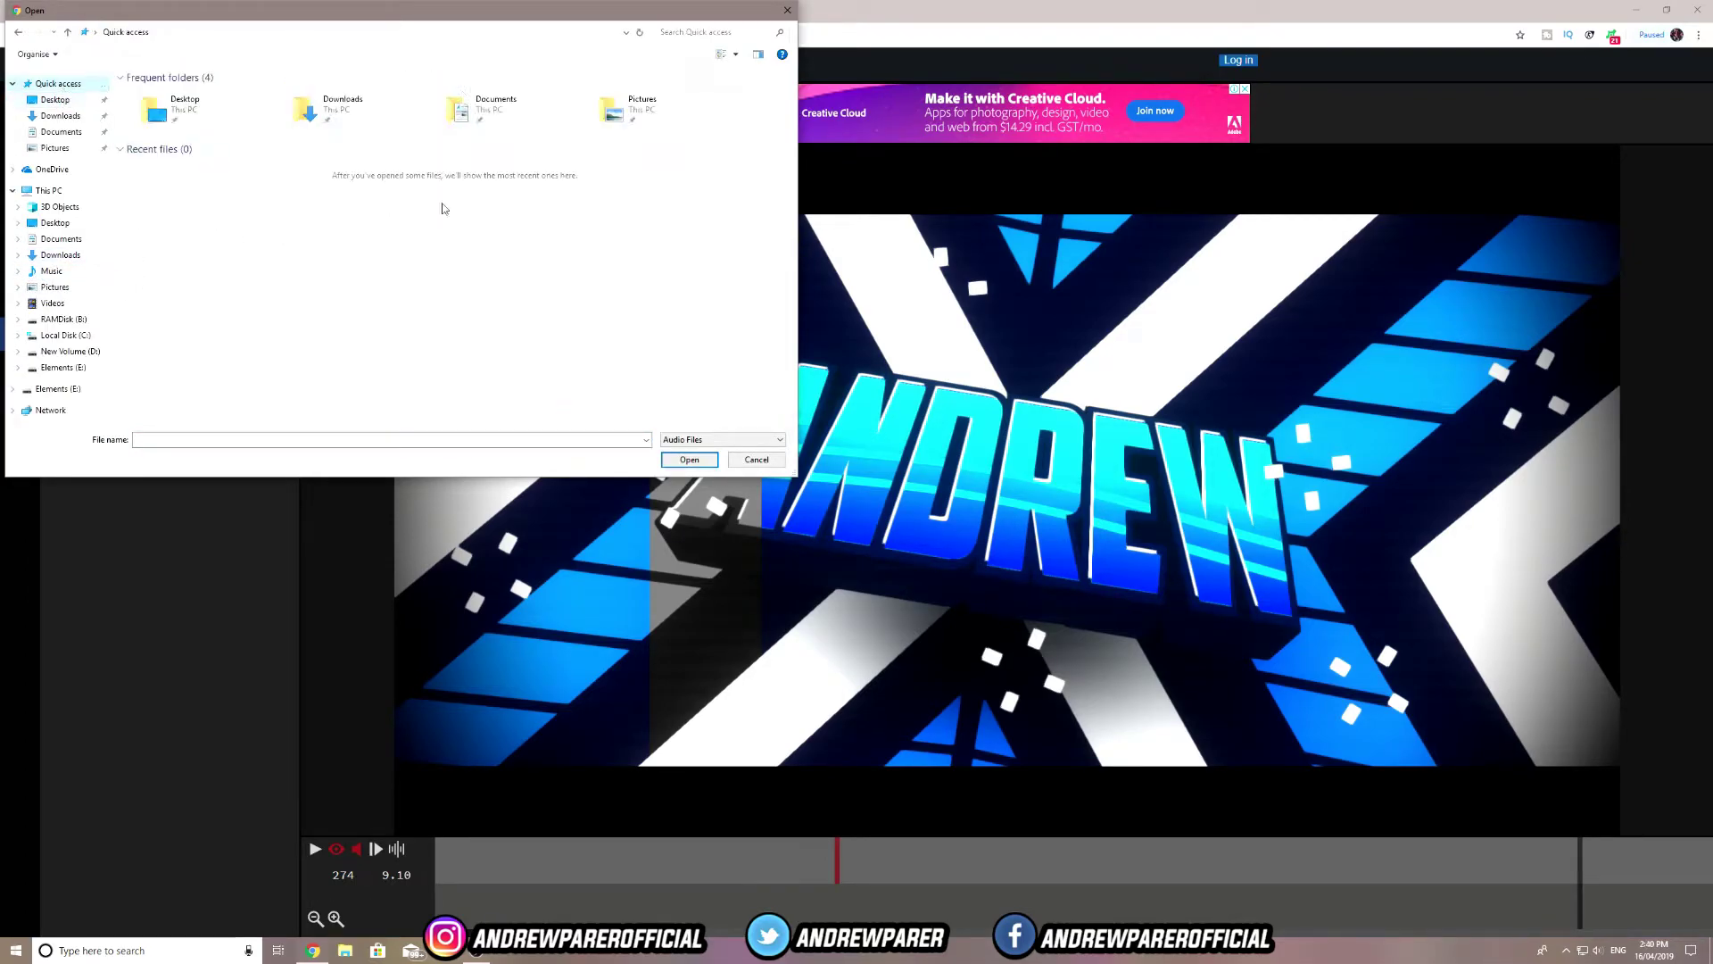
pyautogui.click(787, 10)
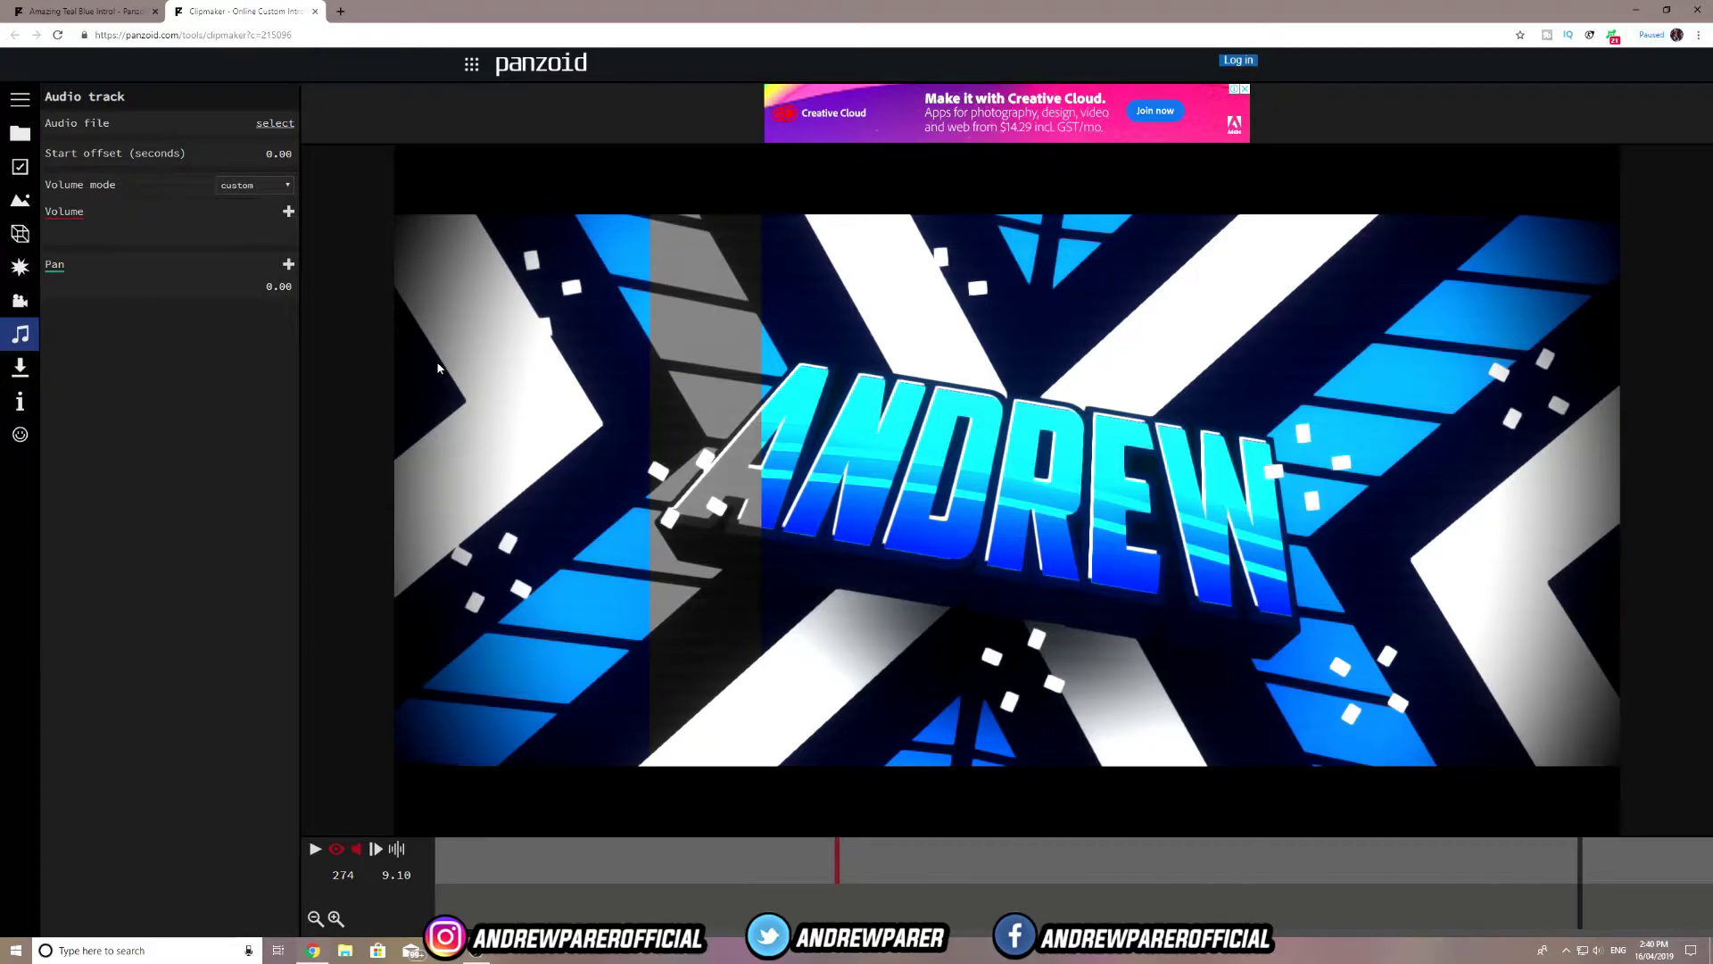
pyautogui.click(154, 199)
pyautogui.click(243, 212)
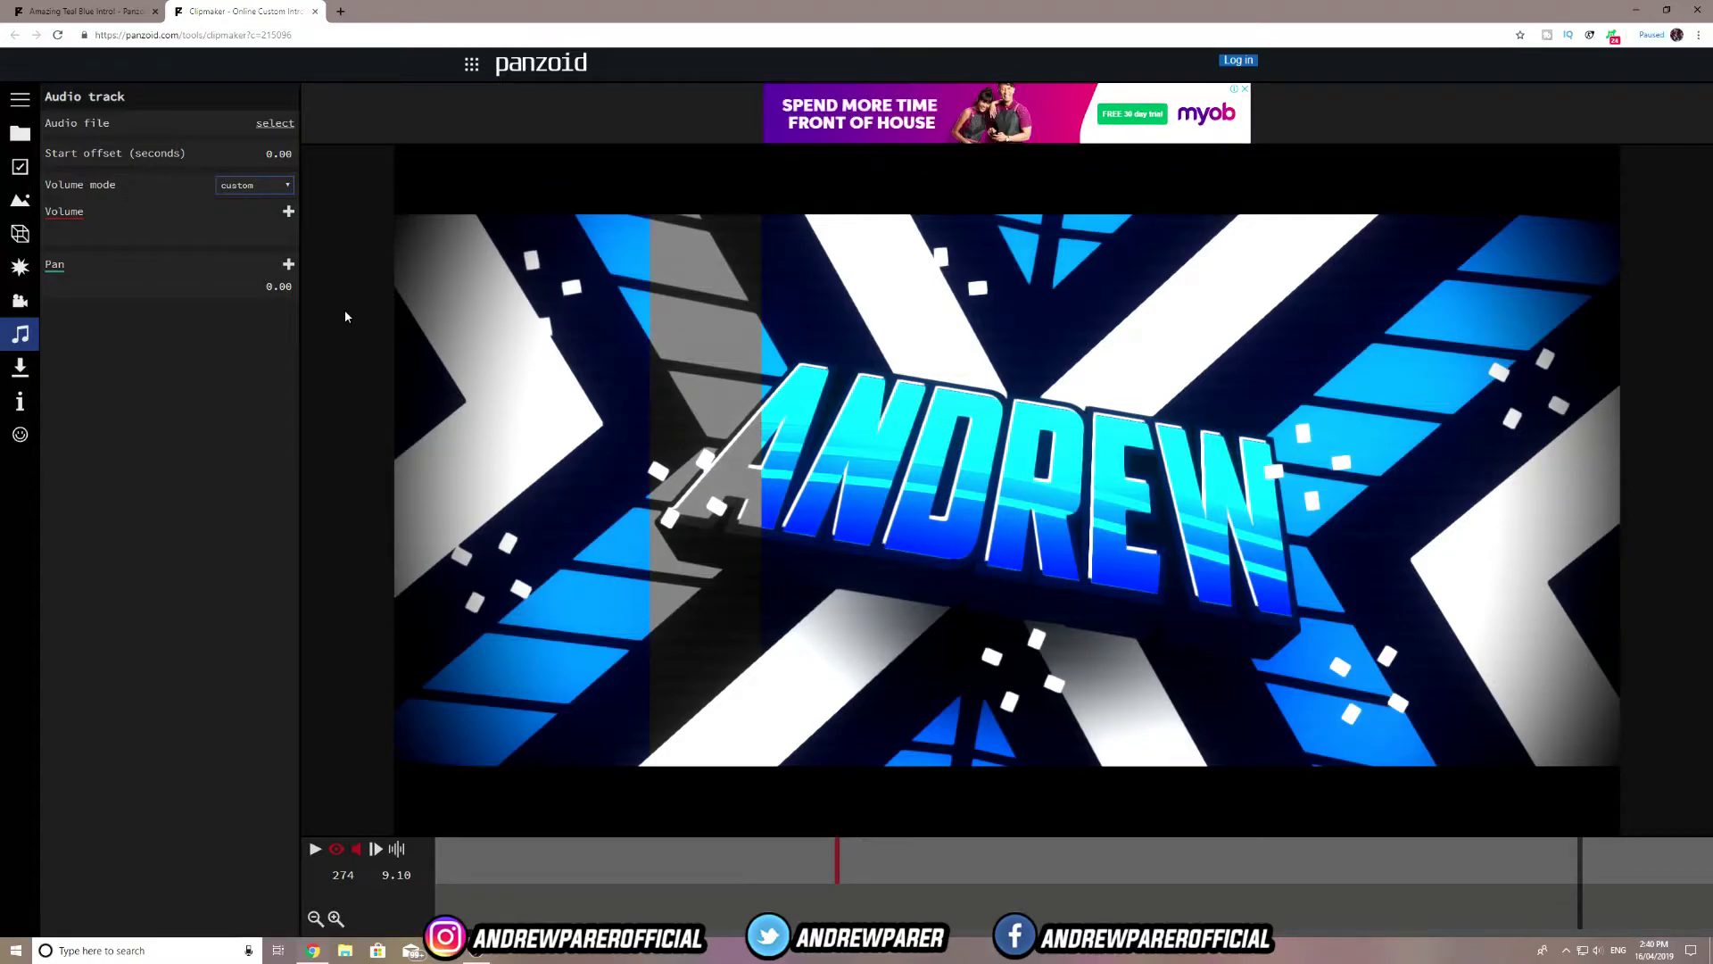
# Try the fastest render, balanced and good quality modes in the video download settings.
pyautogui.click(20, 367)
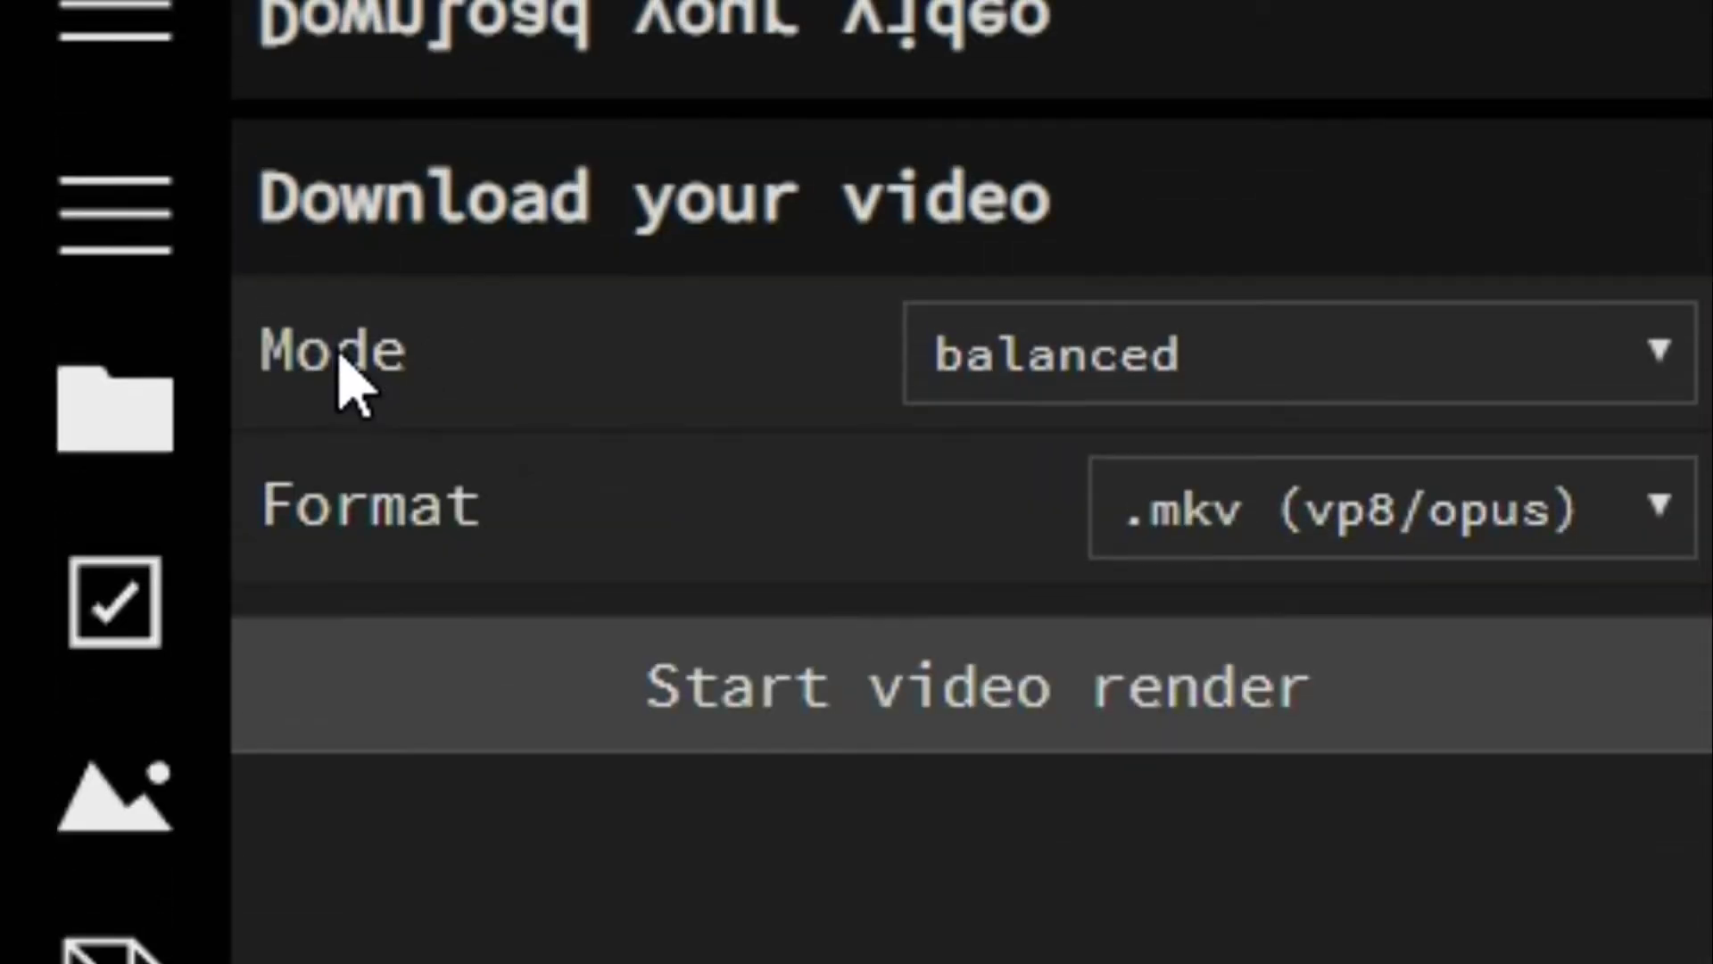
pyautogui.click(1224, 252)
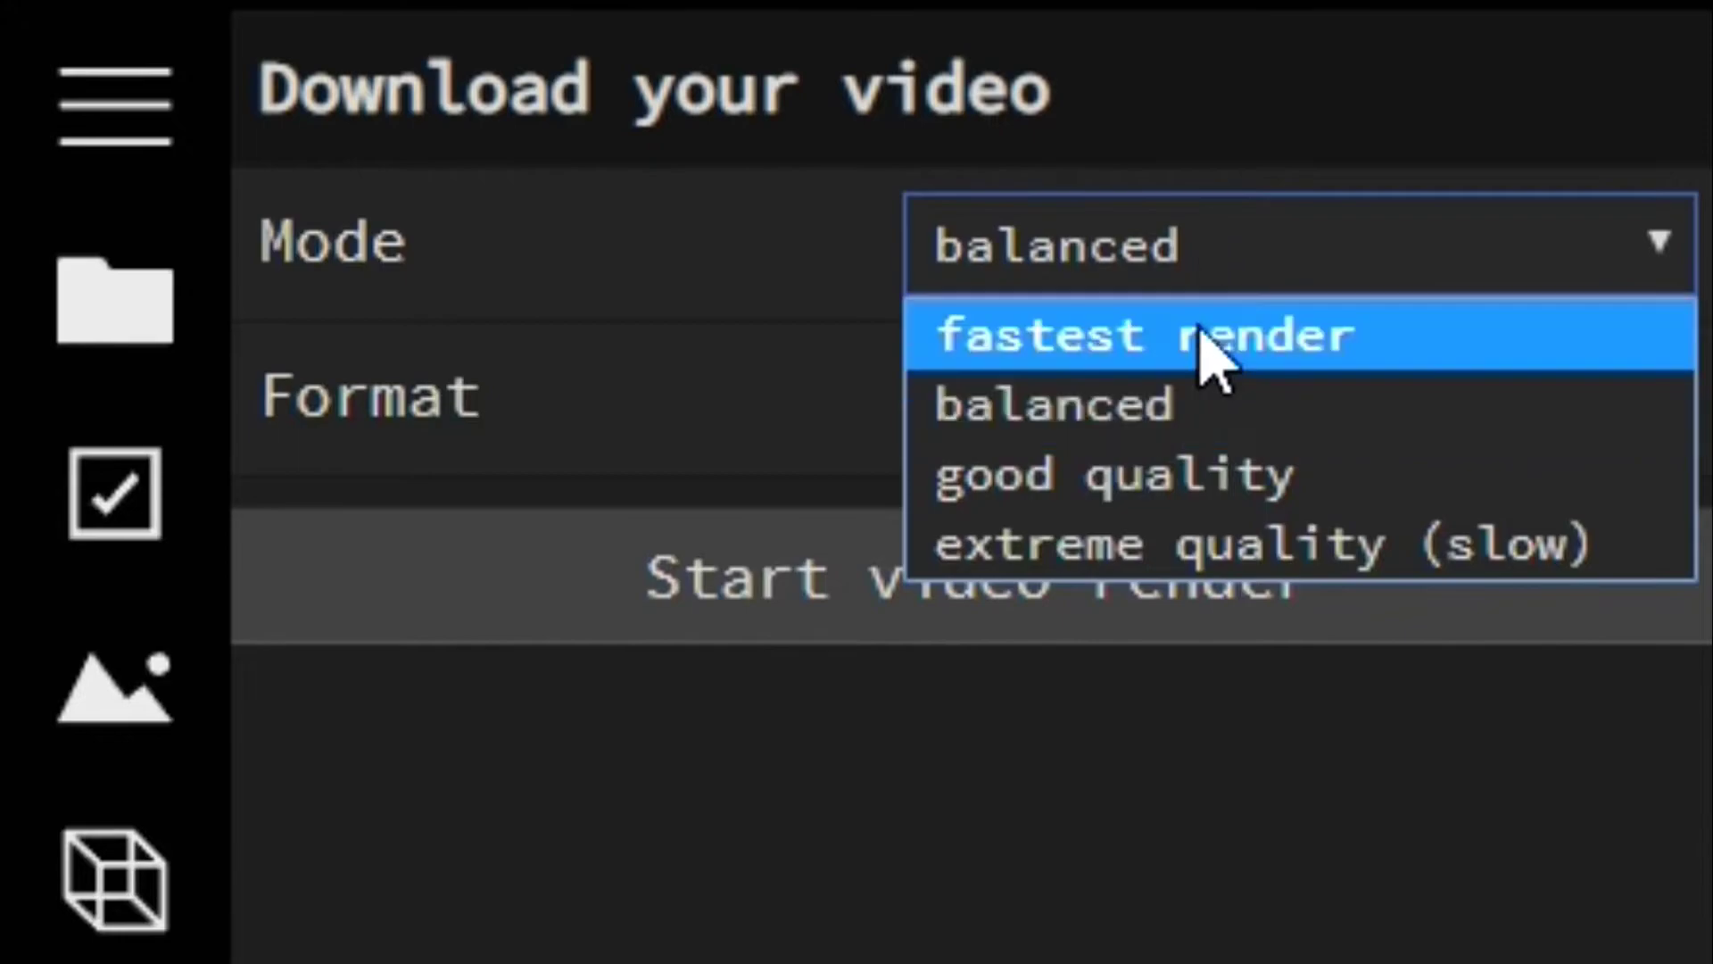
pyautogui.click(1200, 337)
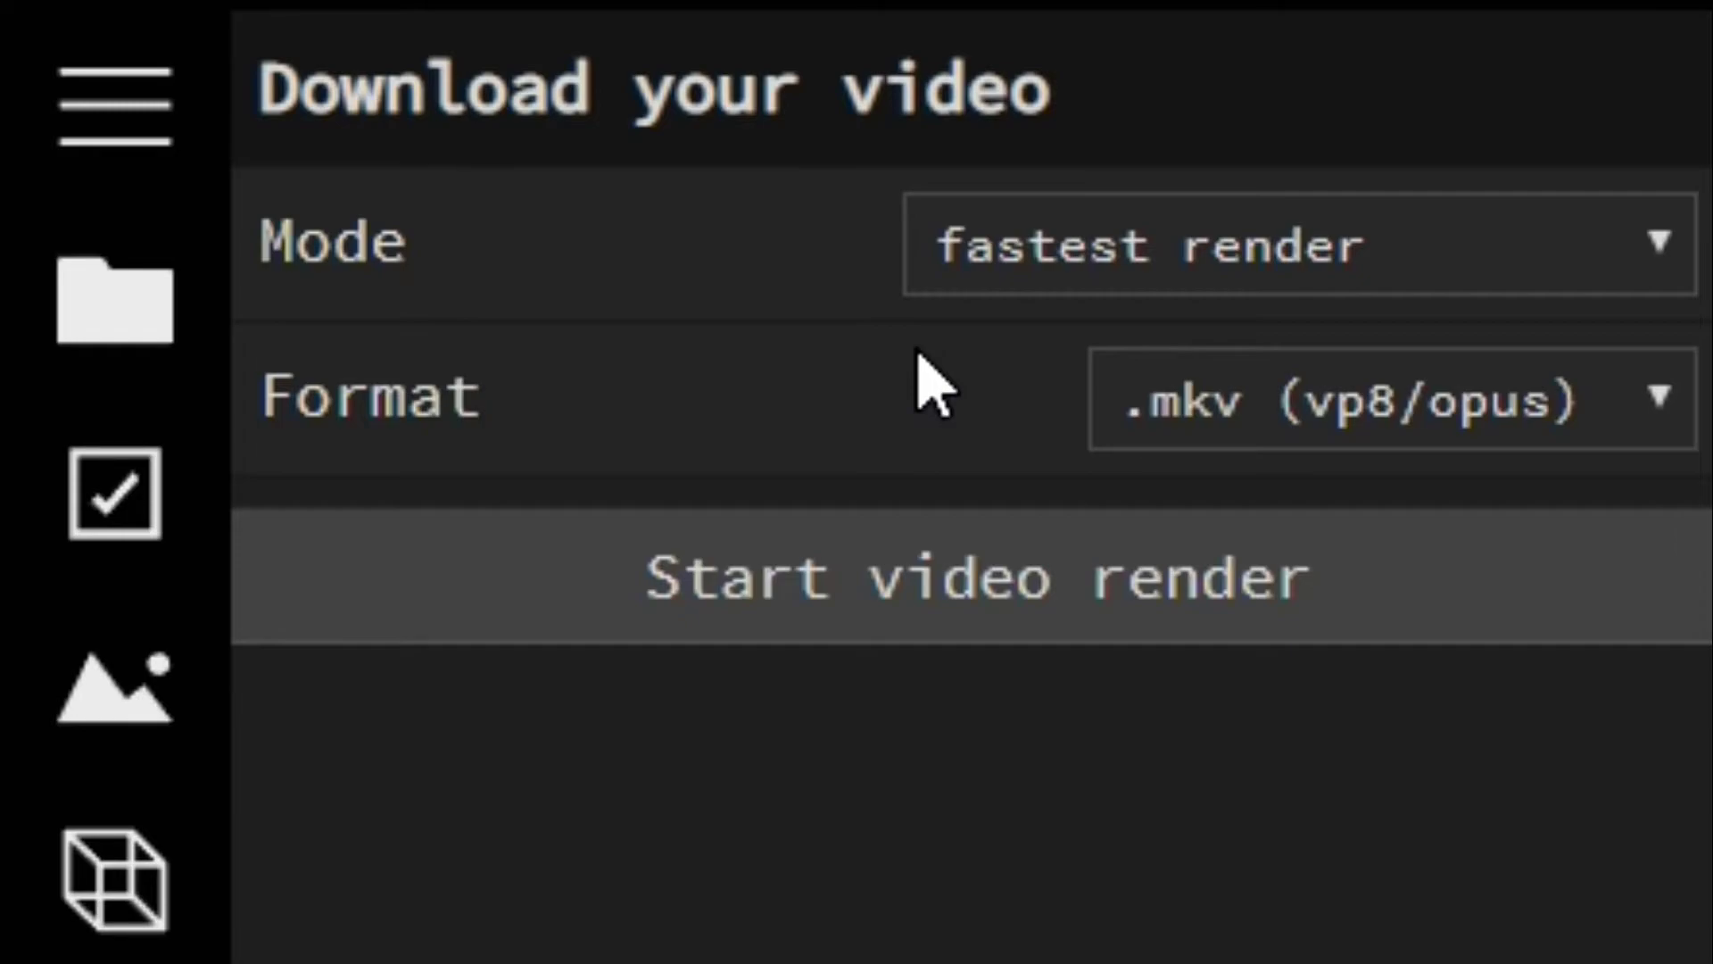
pyautogui.click(1082, 249)
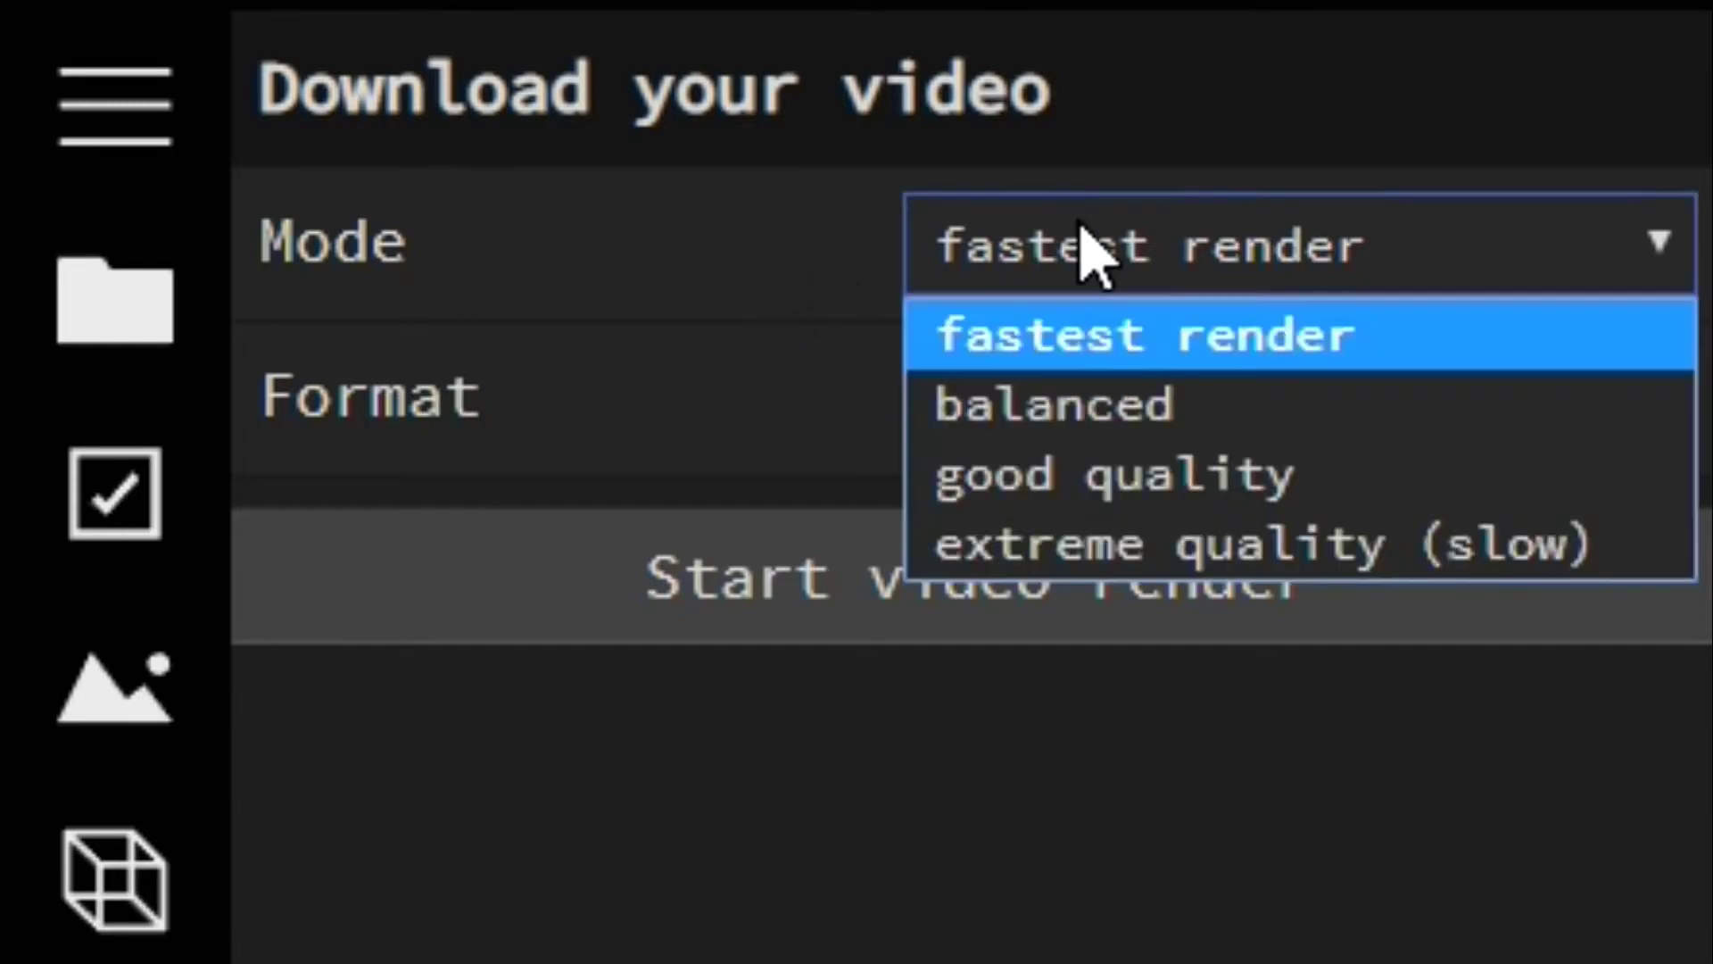
pyautogui.click(1109, 403)
pyautogui.click(866, 399)
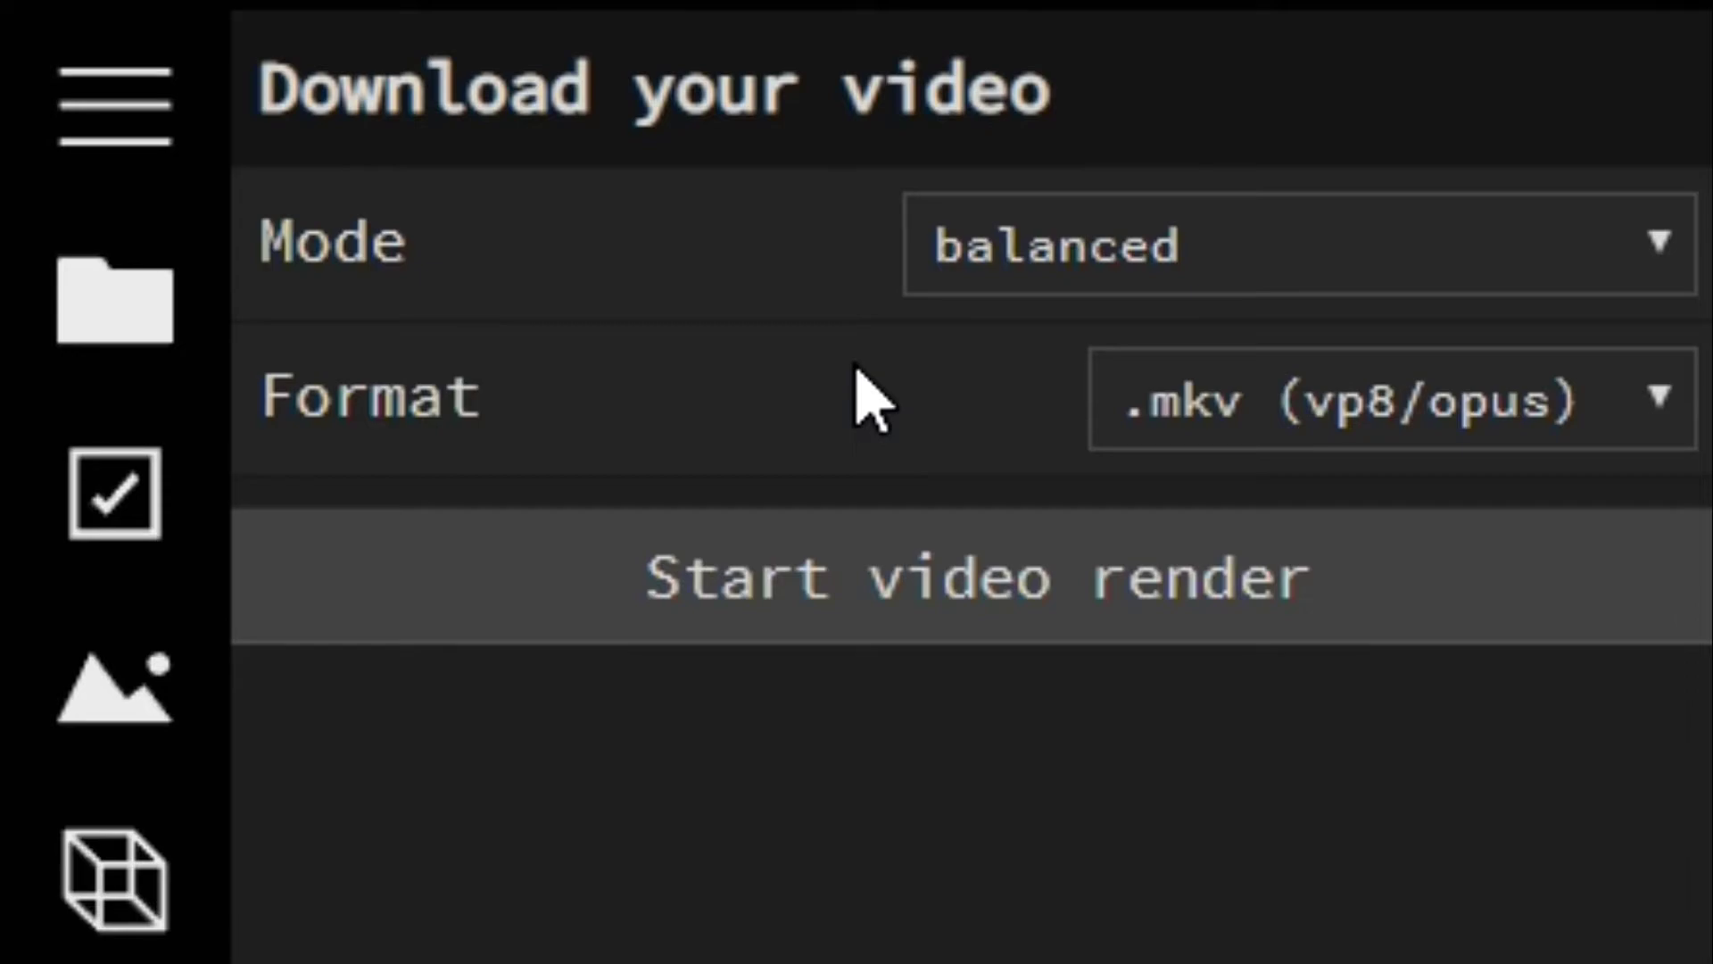
pyautogui.click(1374, 268)
pyautogui.click(1209, 473)
pyautogui.click(884, 404)
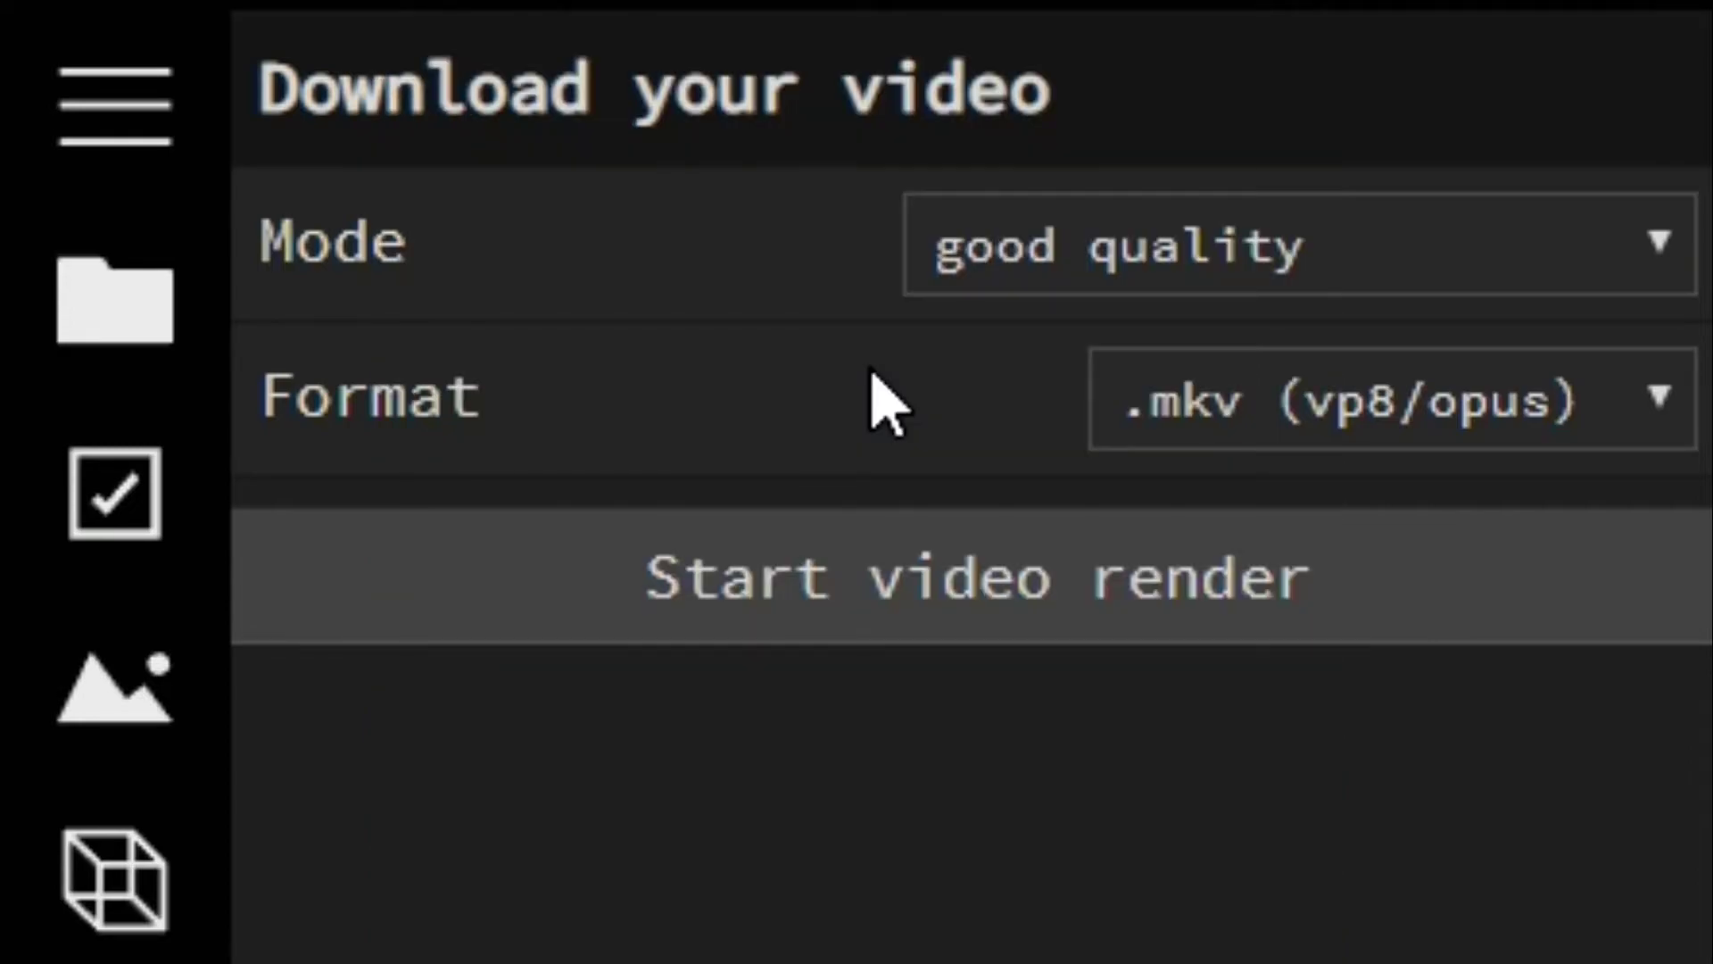
# Set the render mode to extreme quality (slow) and the format to .mkv (vp8/opus).
pyautogui.click(1368, 268)
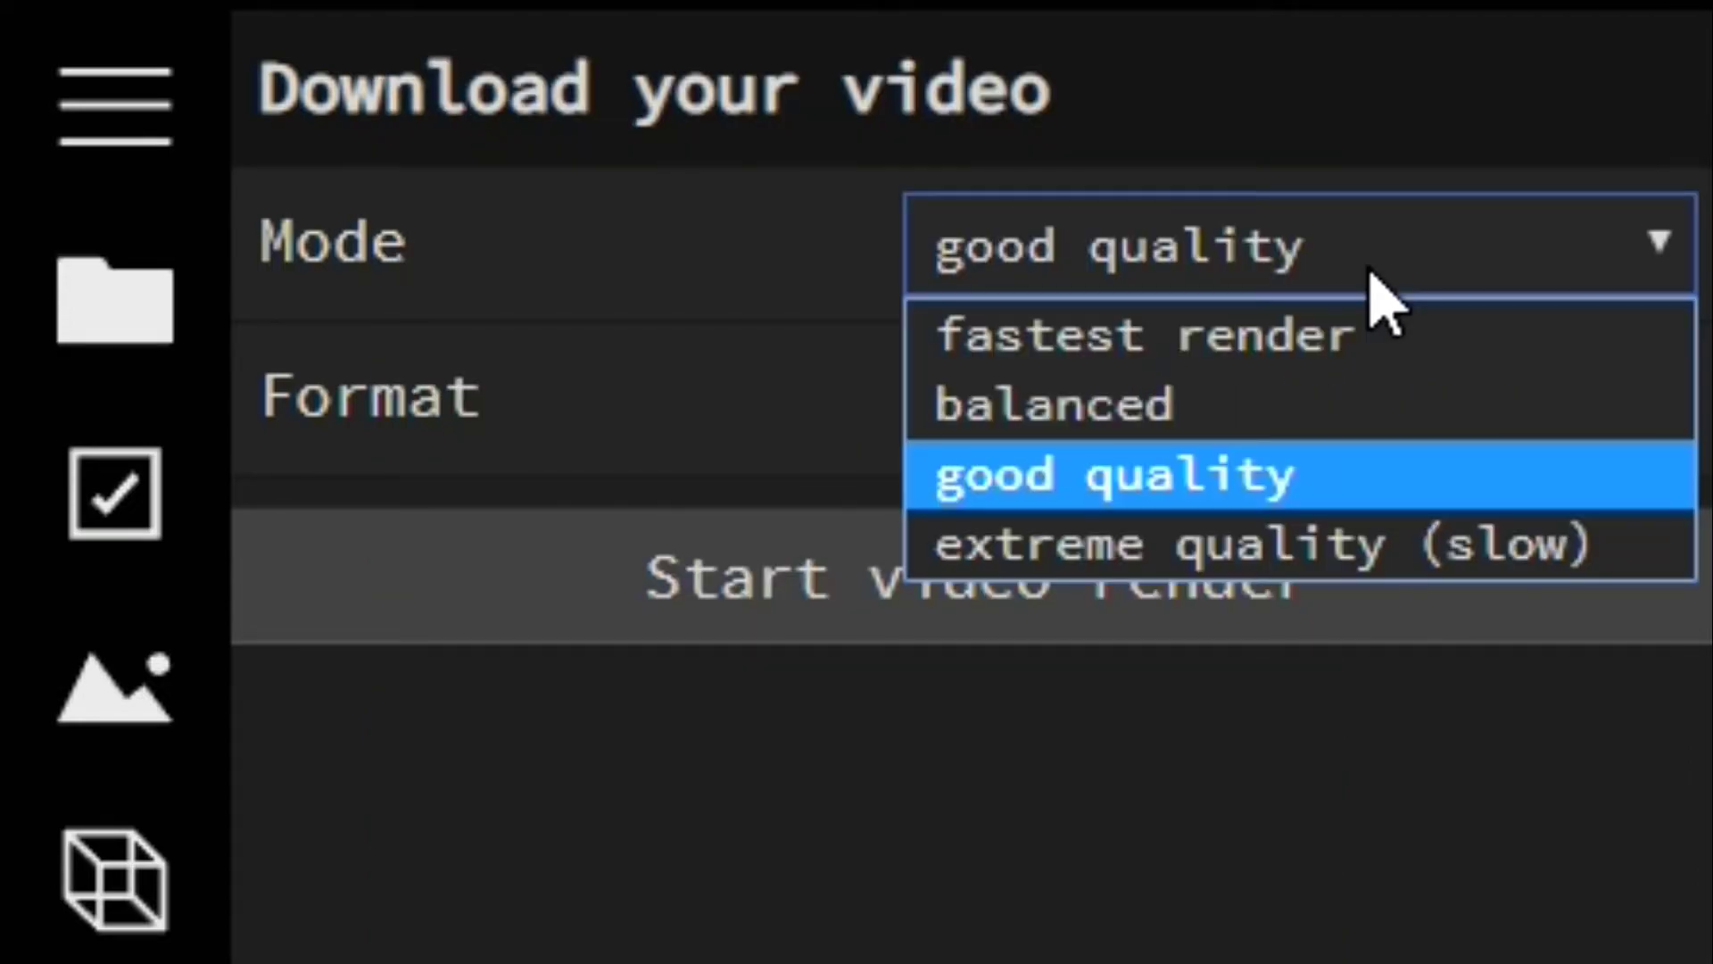
pyautogui.click(1168, 546)
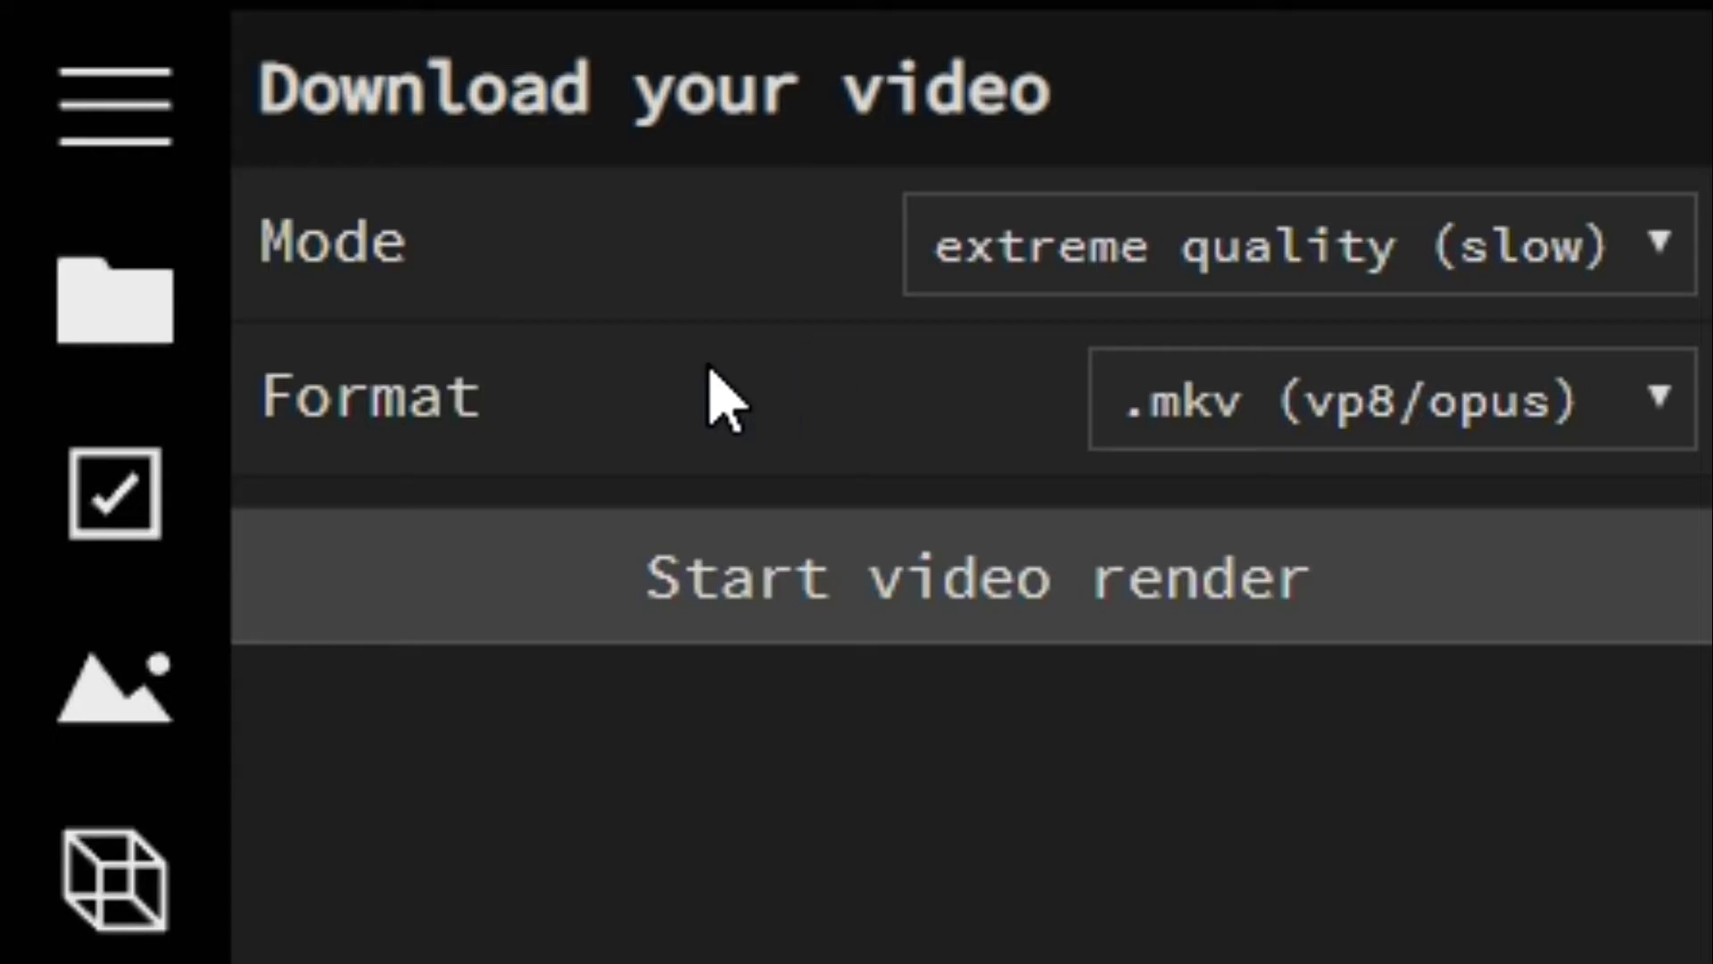
pyautogui.click(1365, 433)
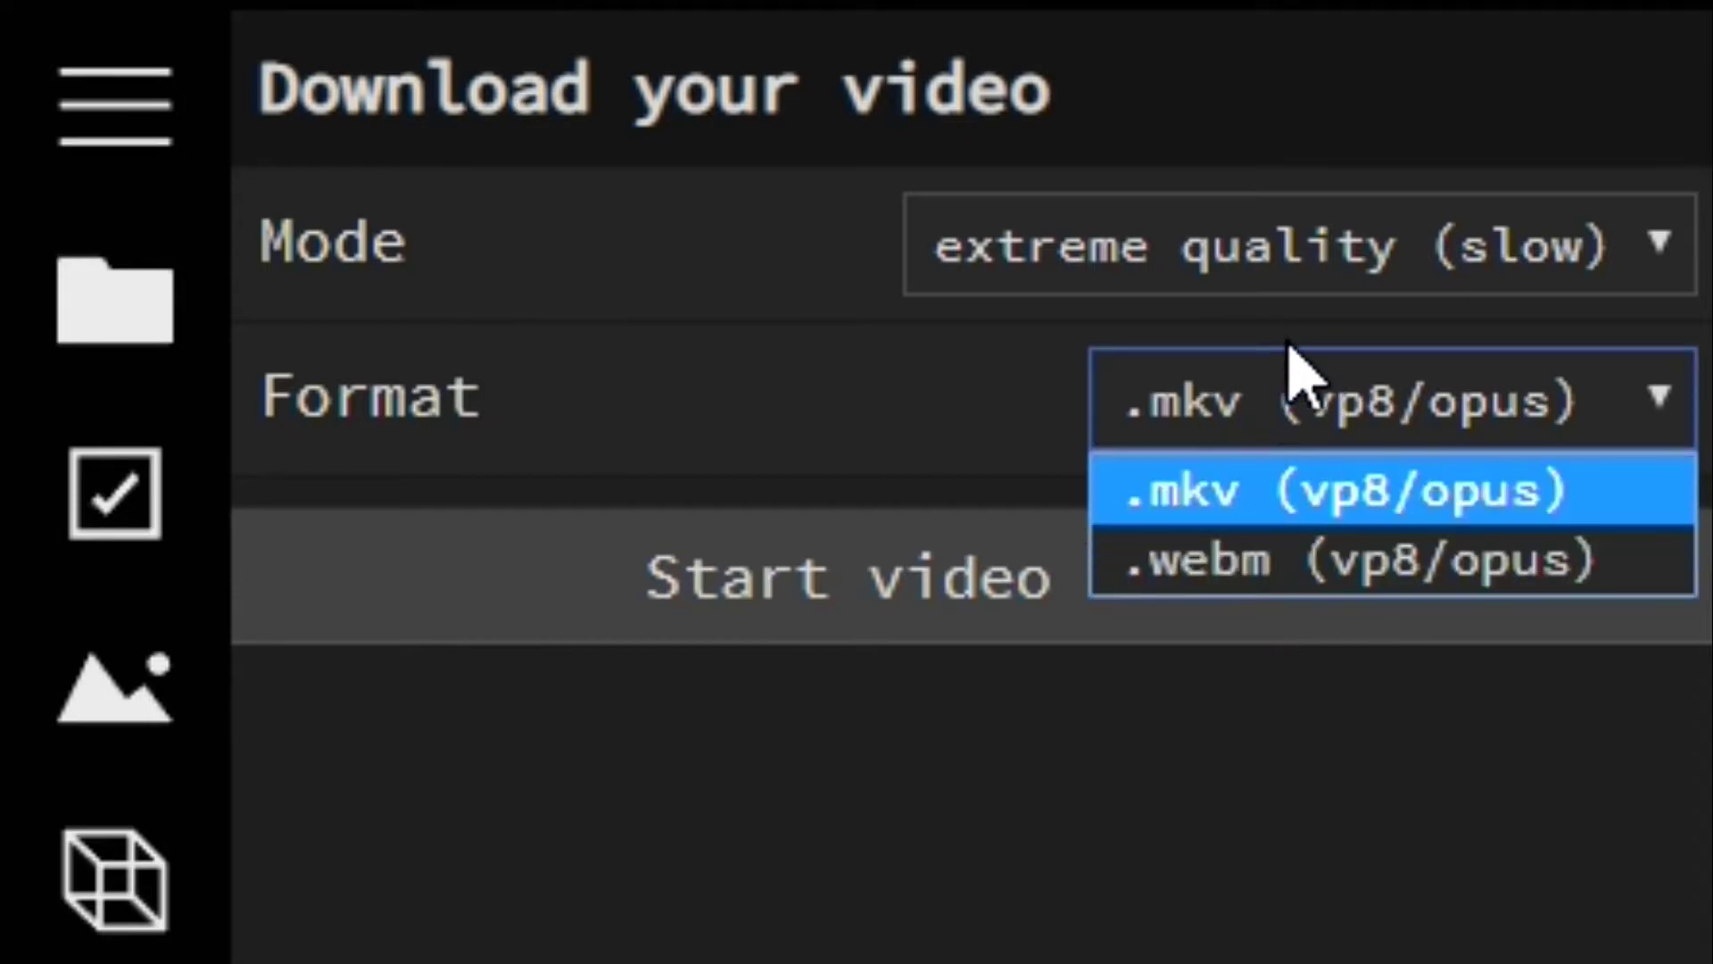
pyautogui.click(1290, 507)
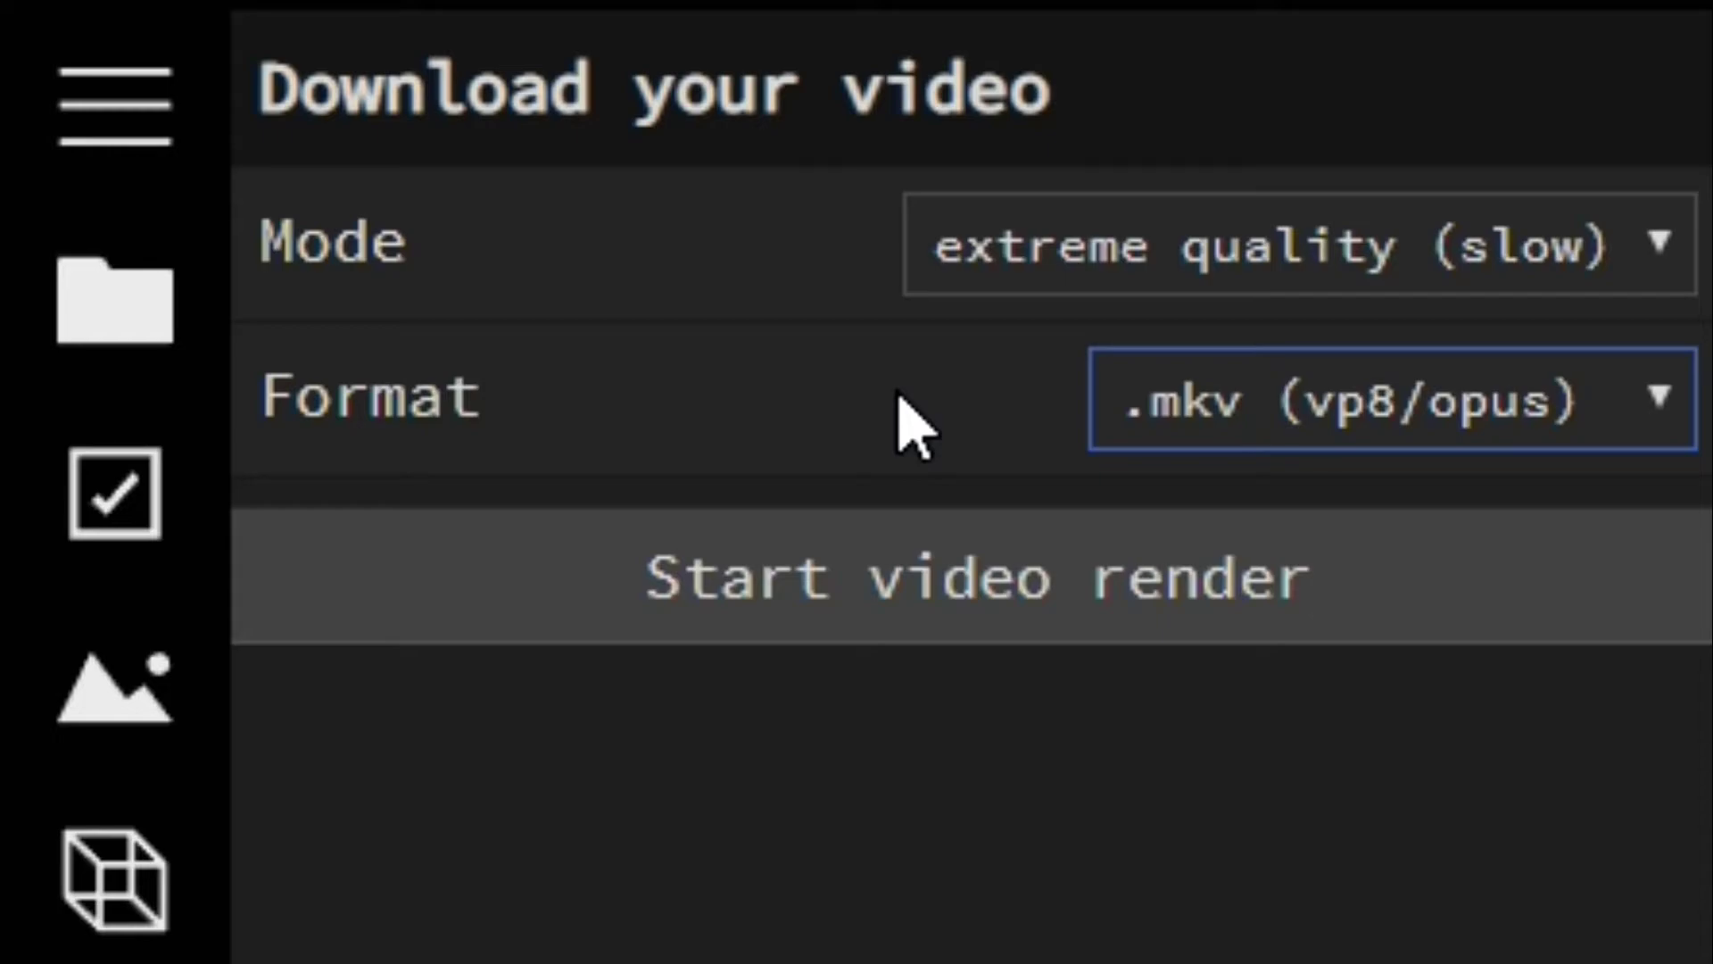
pyautogui.click(1096, 265)
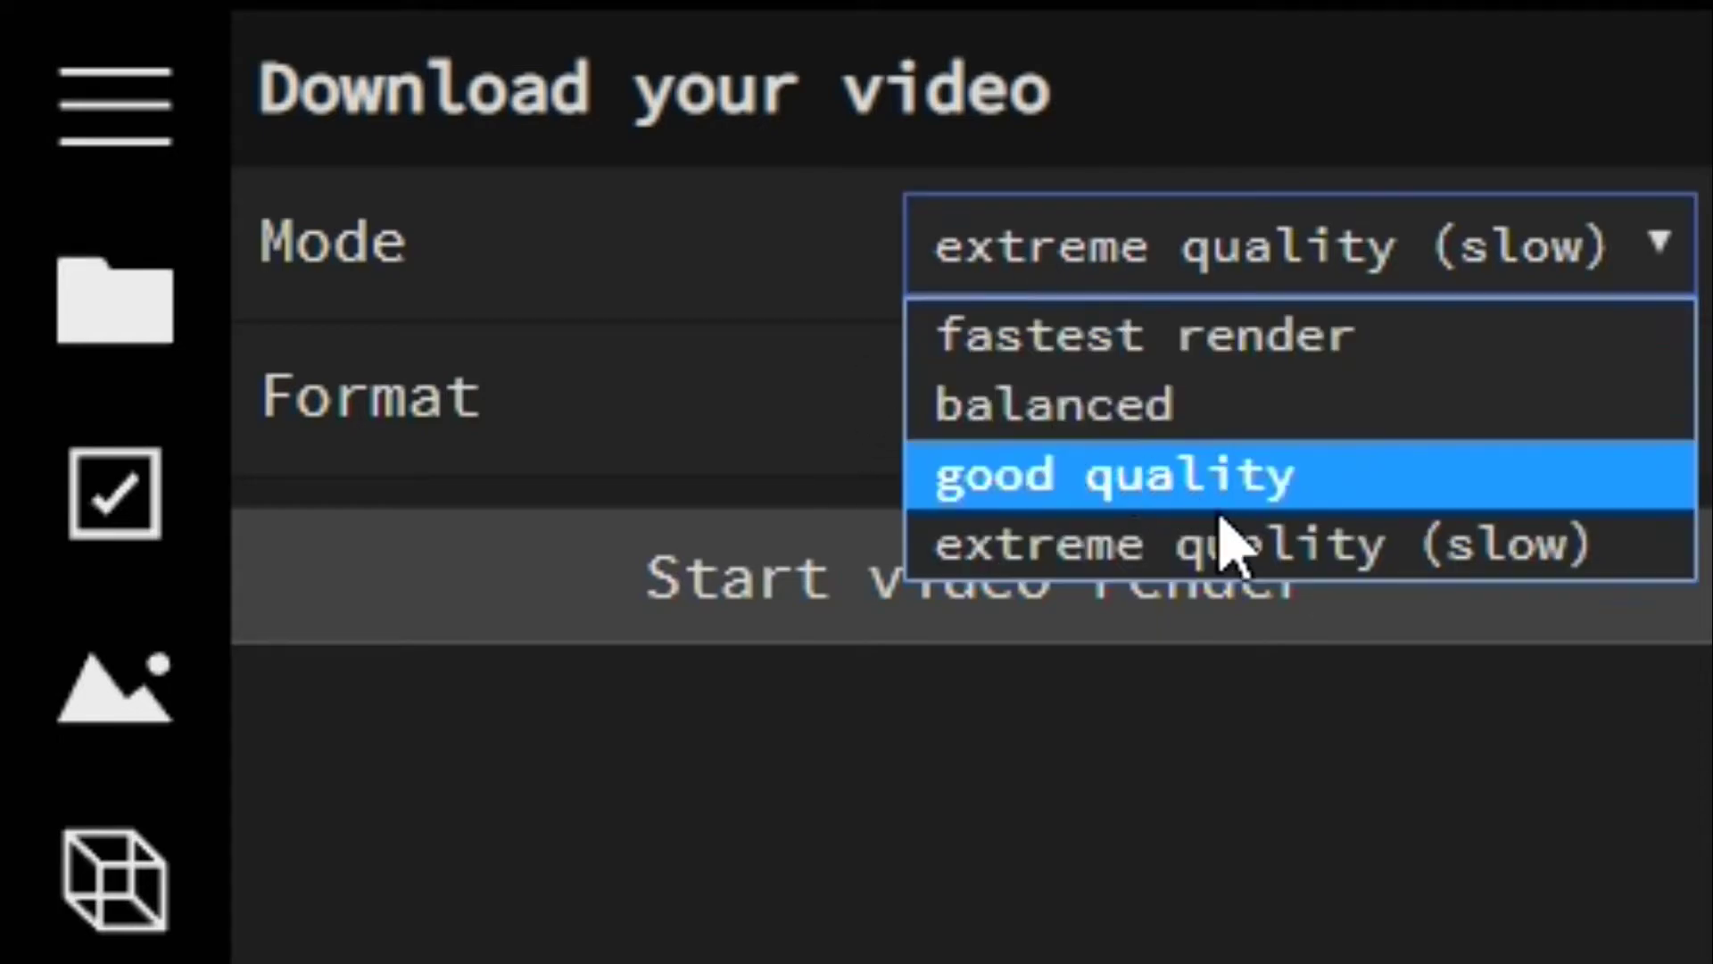
pyautogui.click(1216, 543)
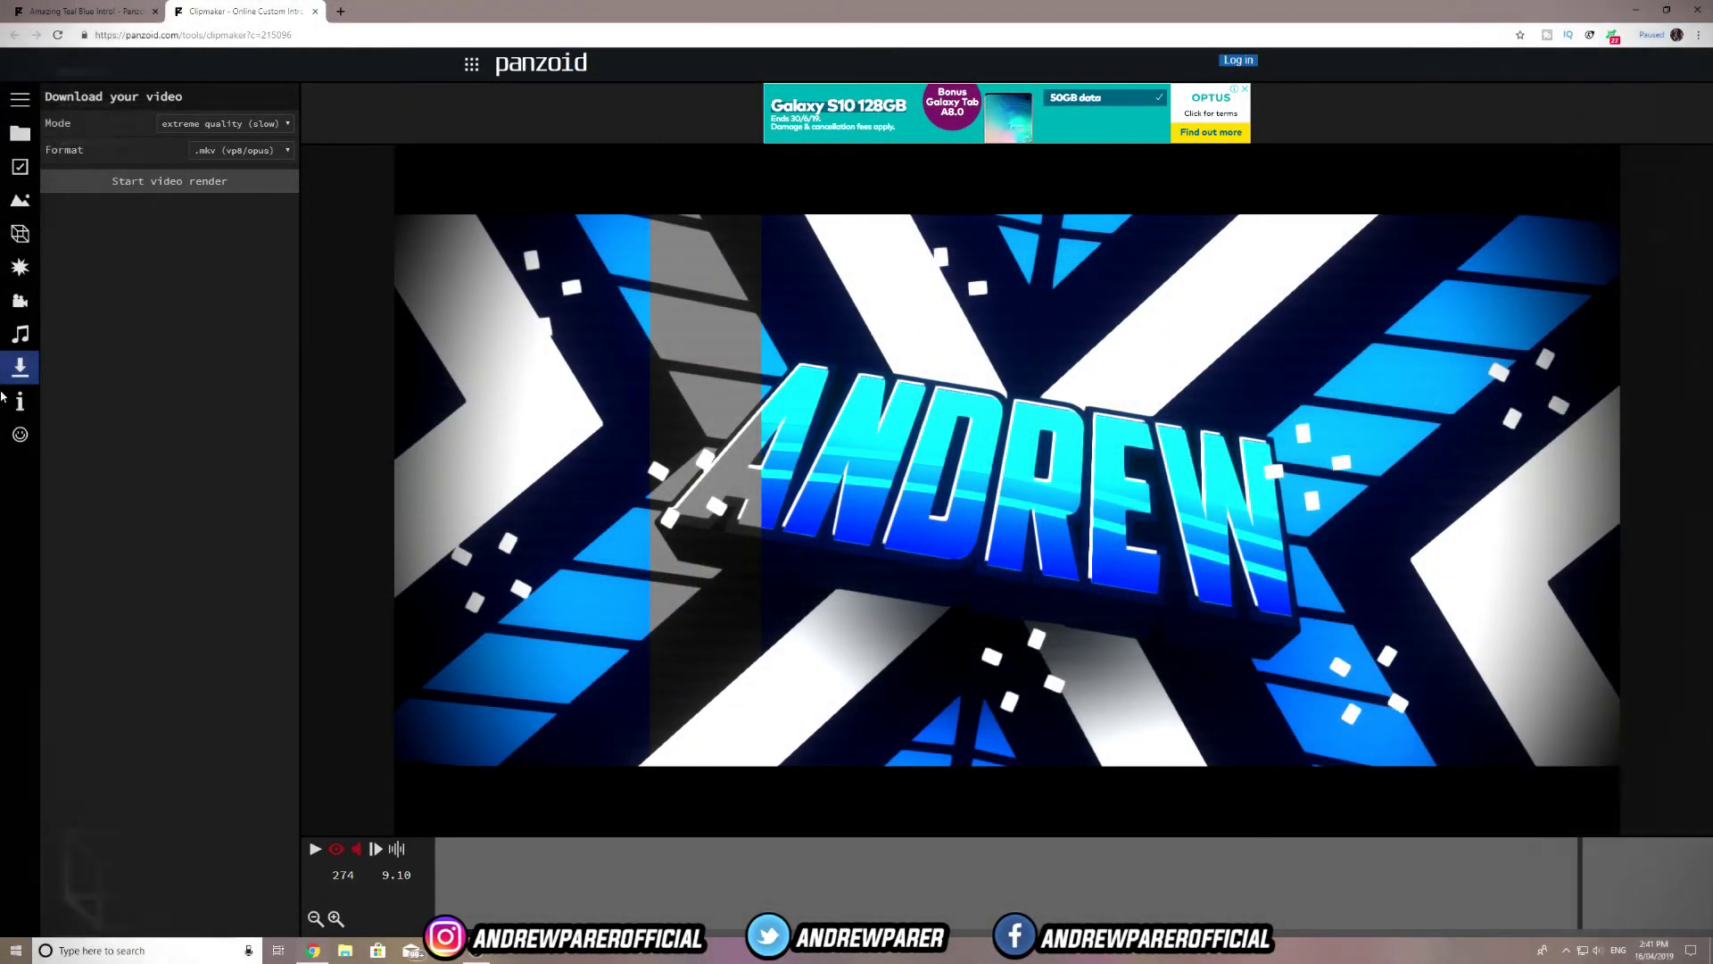
# Review the project's basic settings, objects, effects, camera and audio sections, ending at the video download settings.
pyautogui.click(19, 402)
pyautogui.click(20, 367)
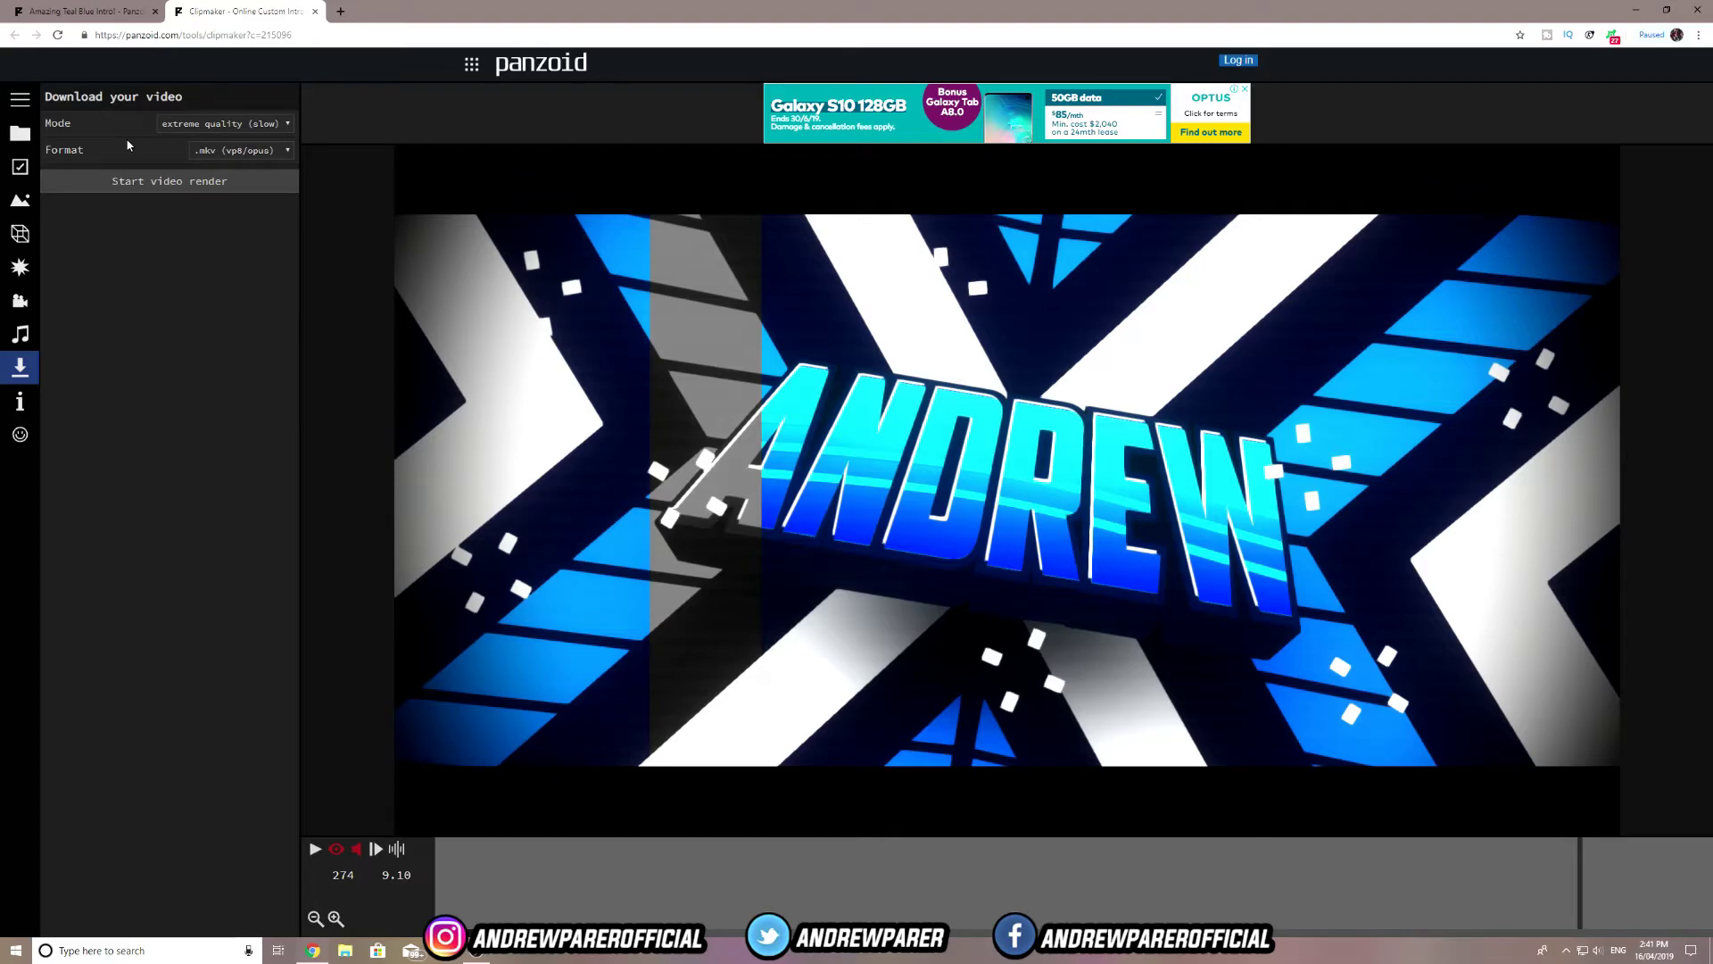
pyautogui.click(5, 132)
pyautogui.click(22, 167)
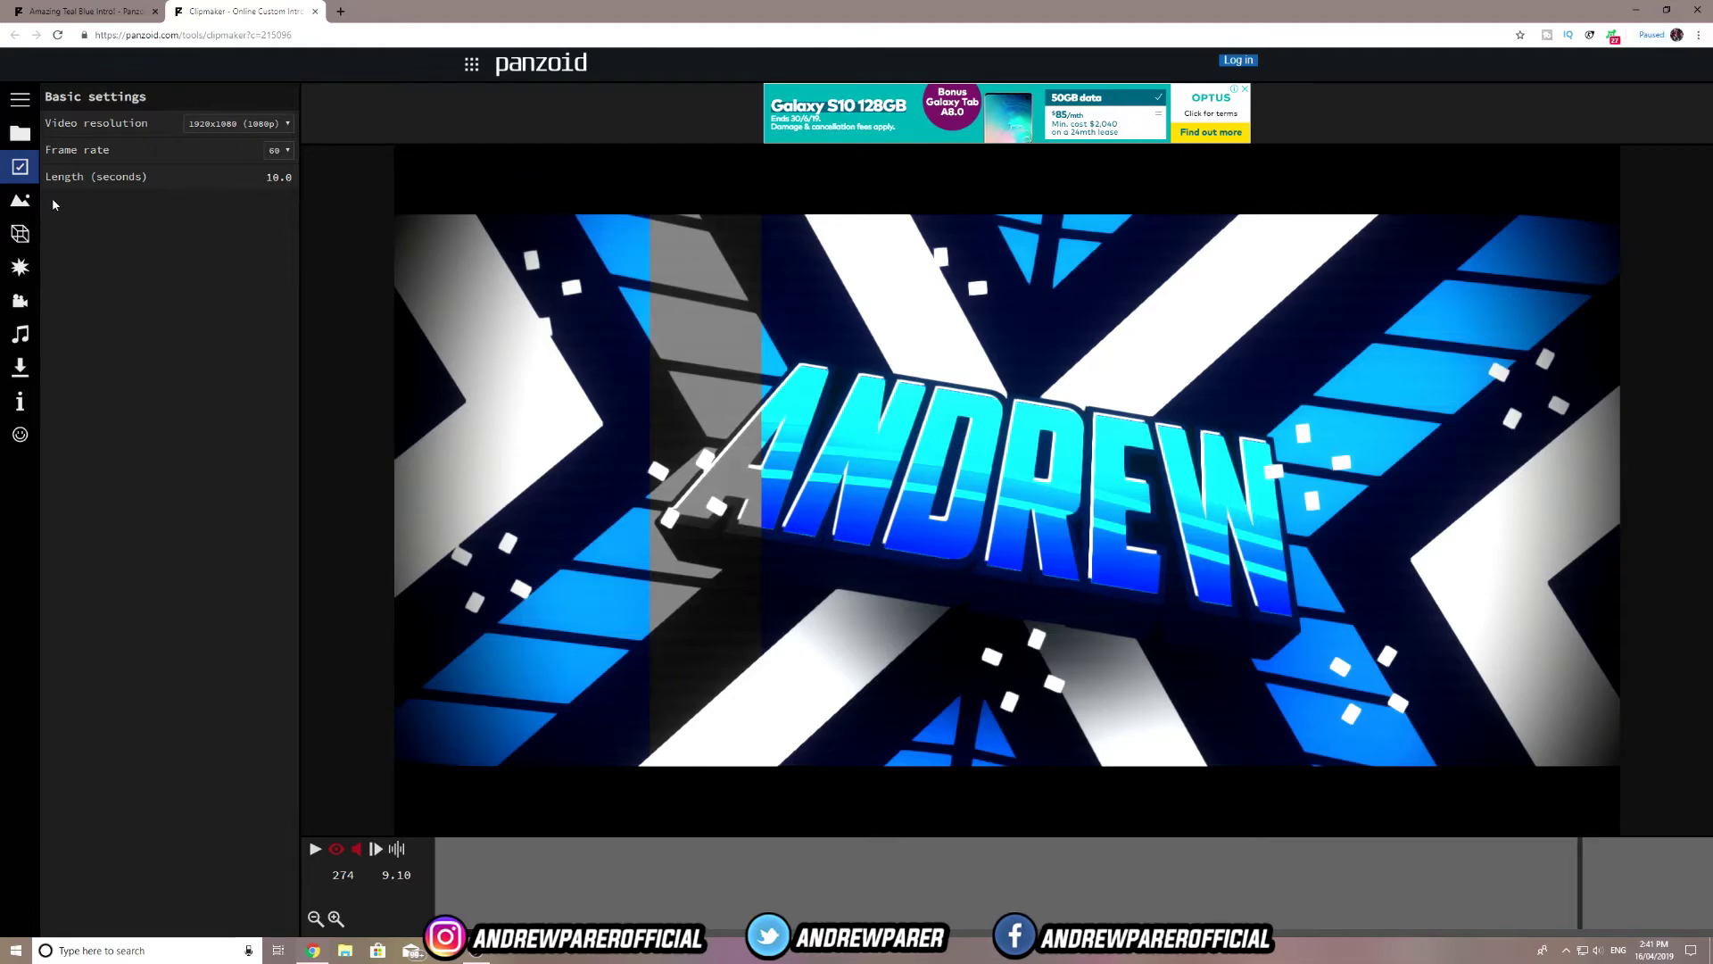
pyautogui.click(20, 200)
pyautogui.click(19, 234)
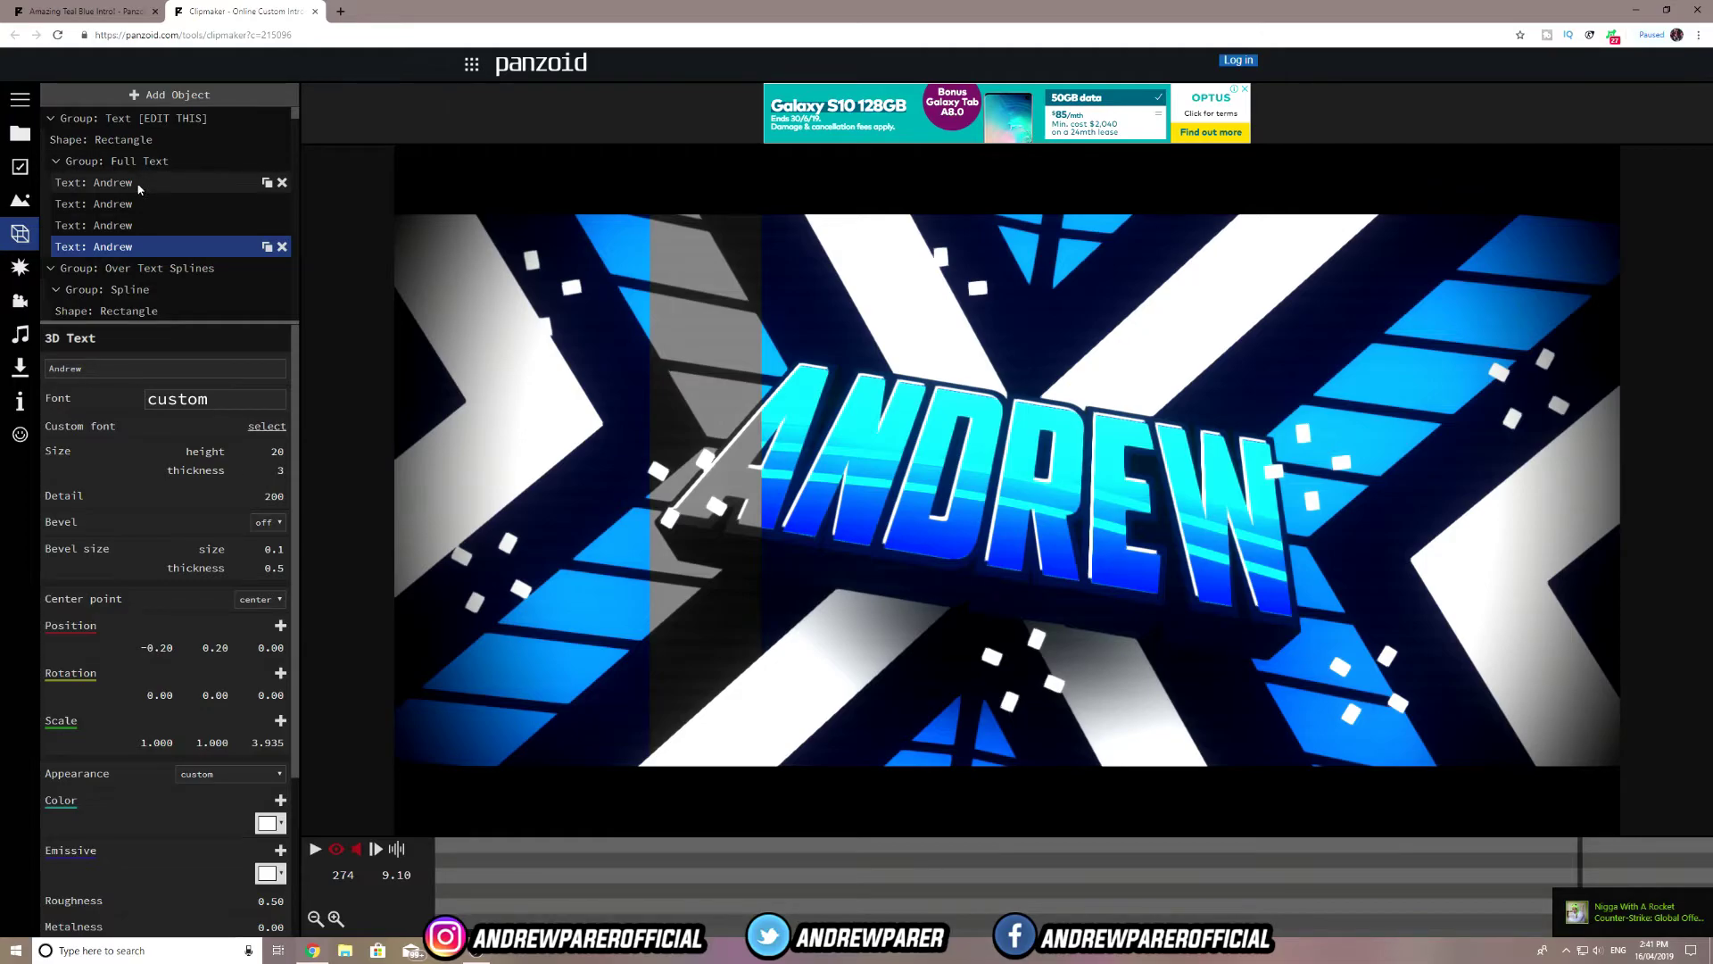
pyautogui.click(19, 267)
pyautogui.click(19, 308)
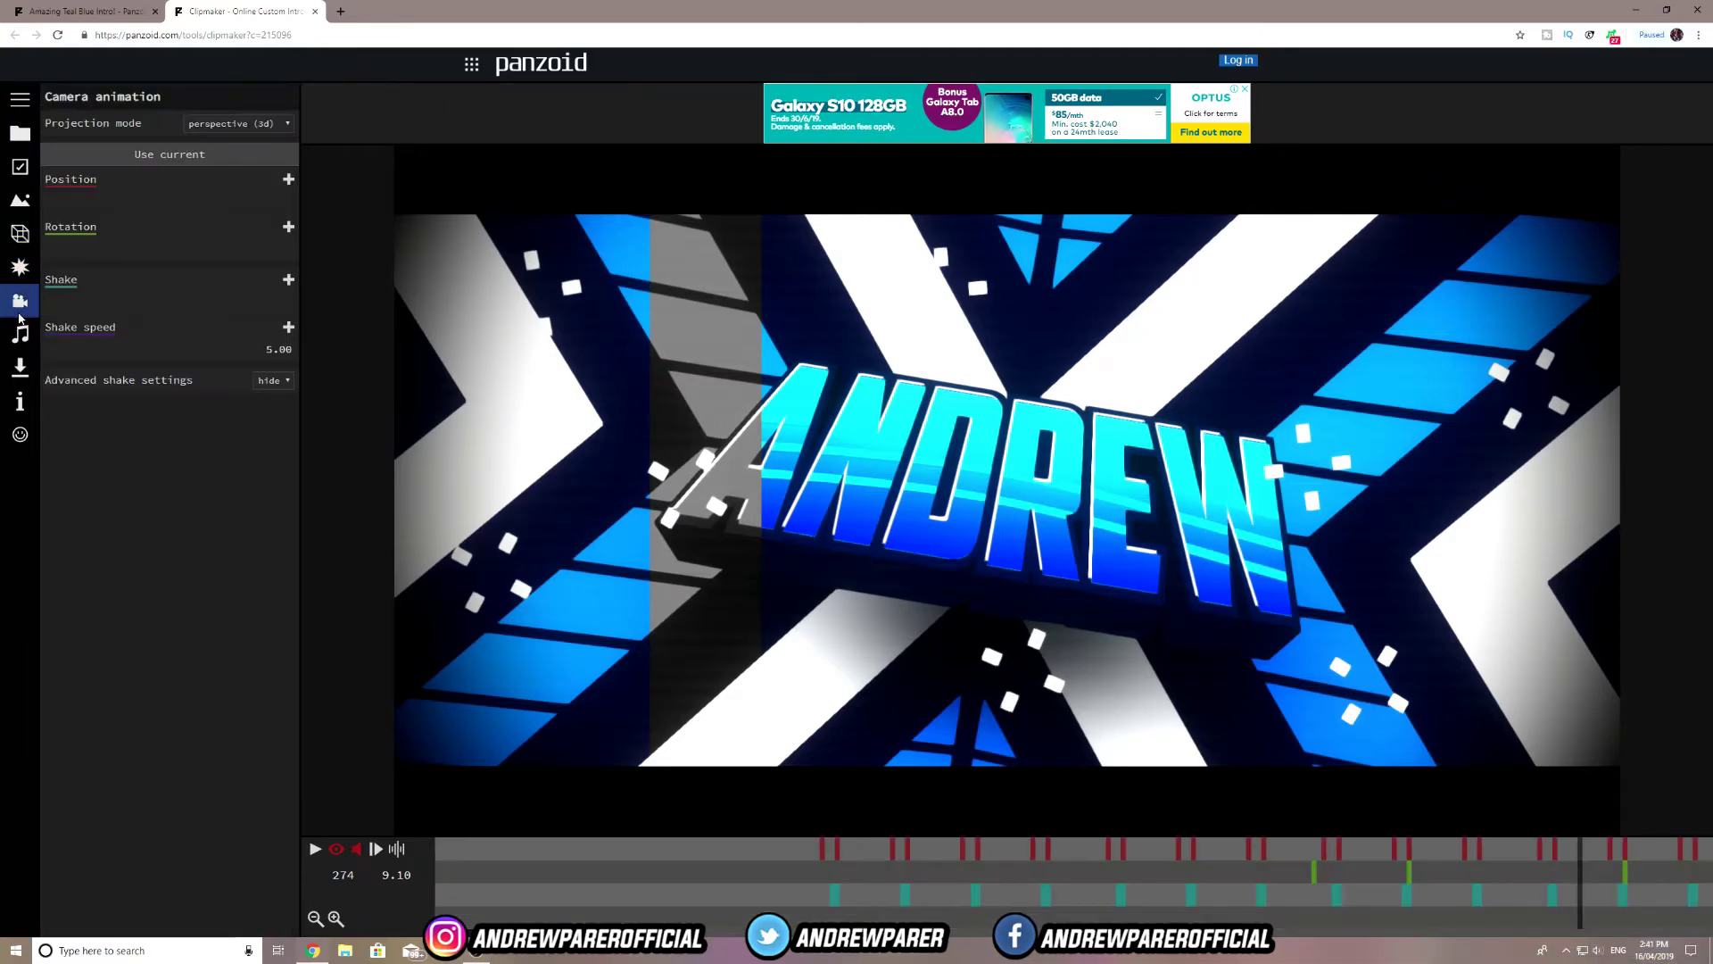
pyautogui.click(20, 337)
pyautogui.click(22, 368)
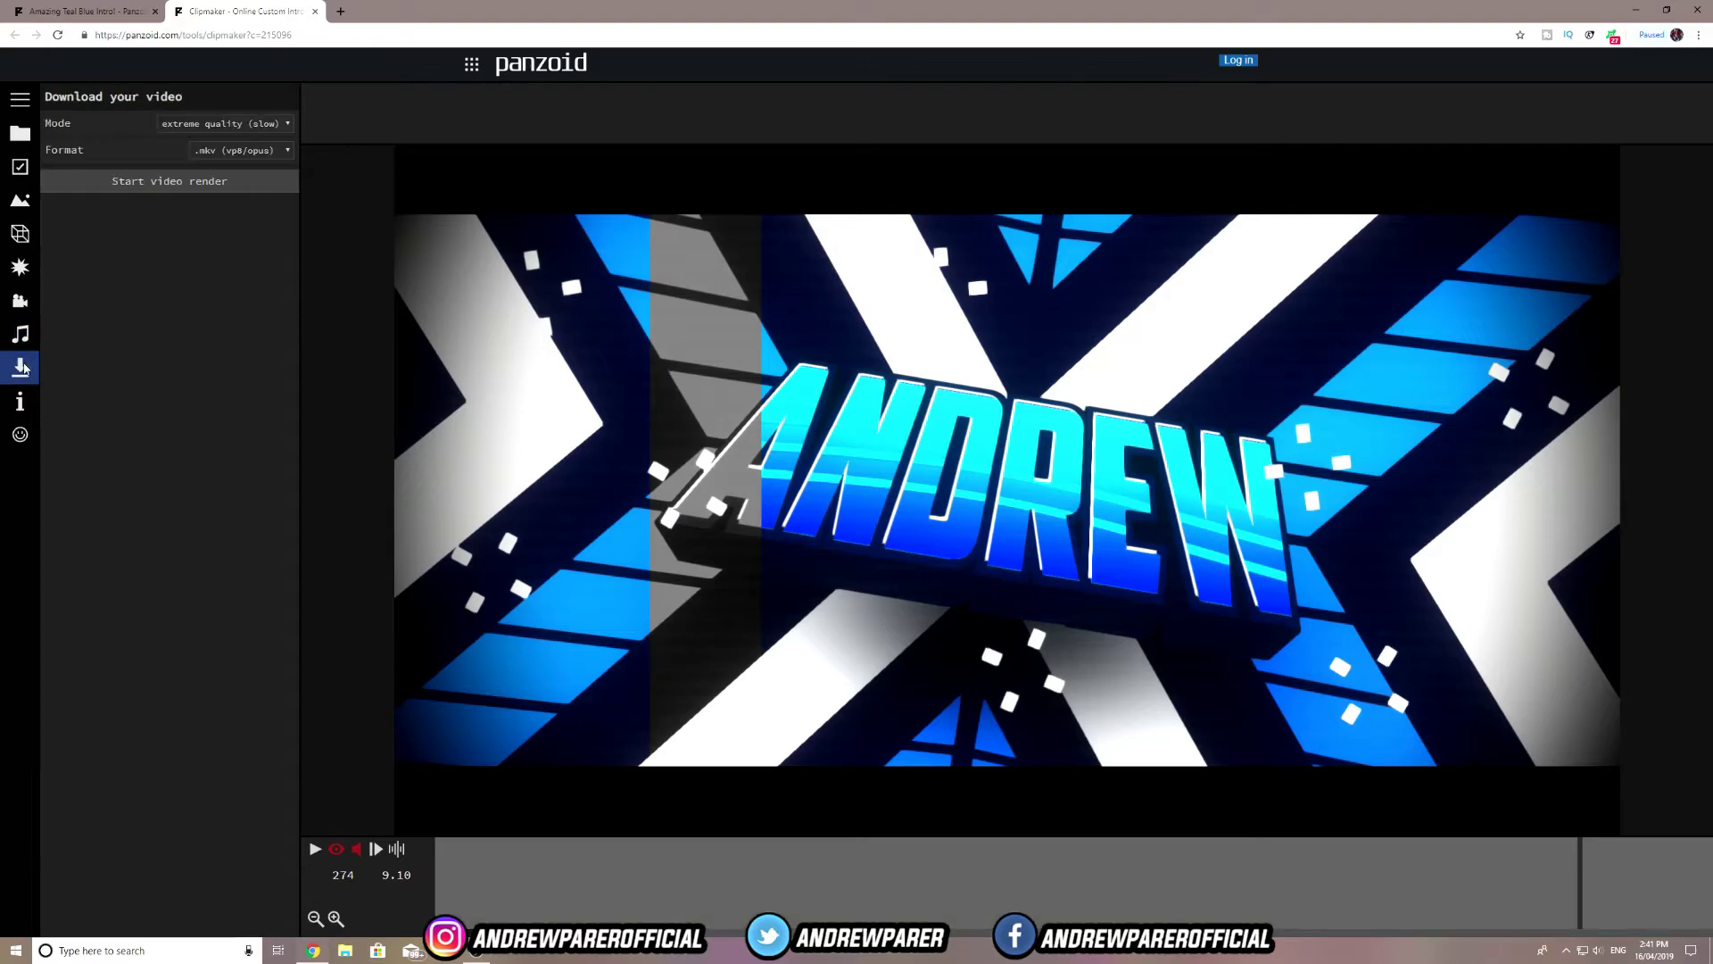
# Start the video render in extreme quality (slow) mode and allow the site to store files on the device.
pyautogui.click(187, 125)
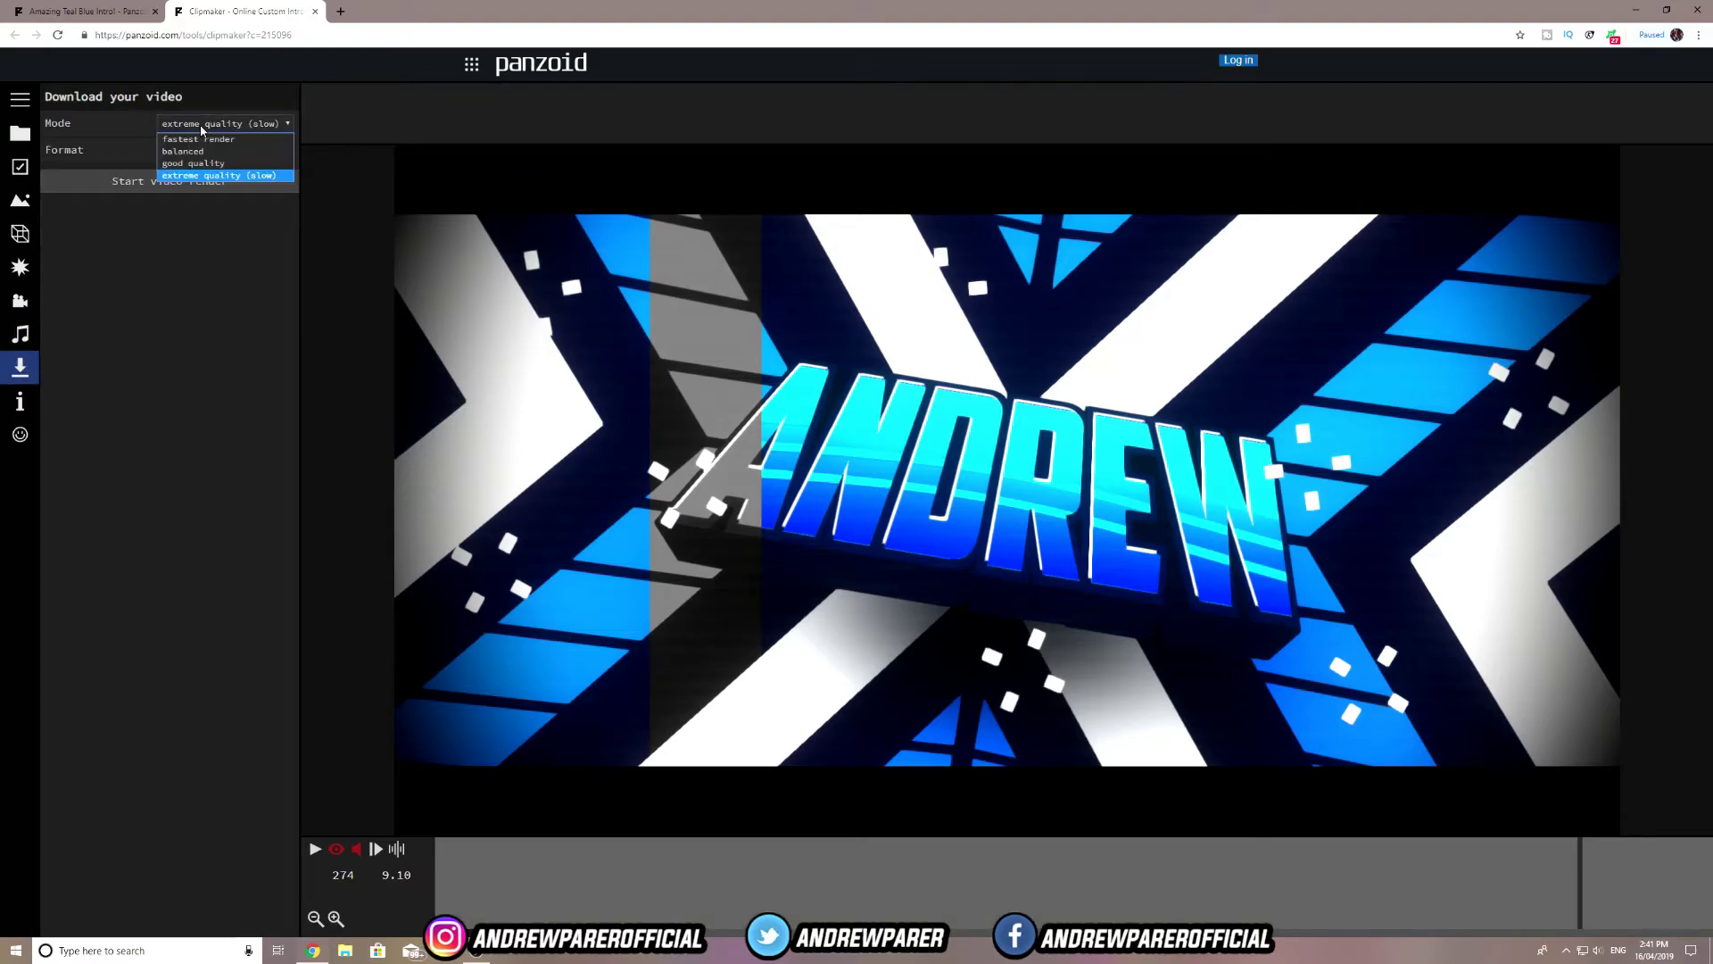
pyautogui.click(204, 177)
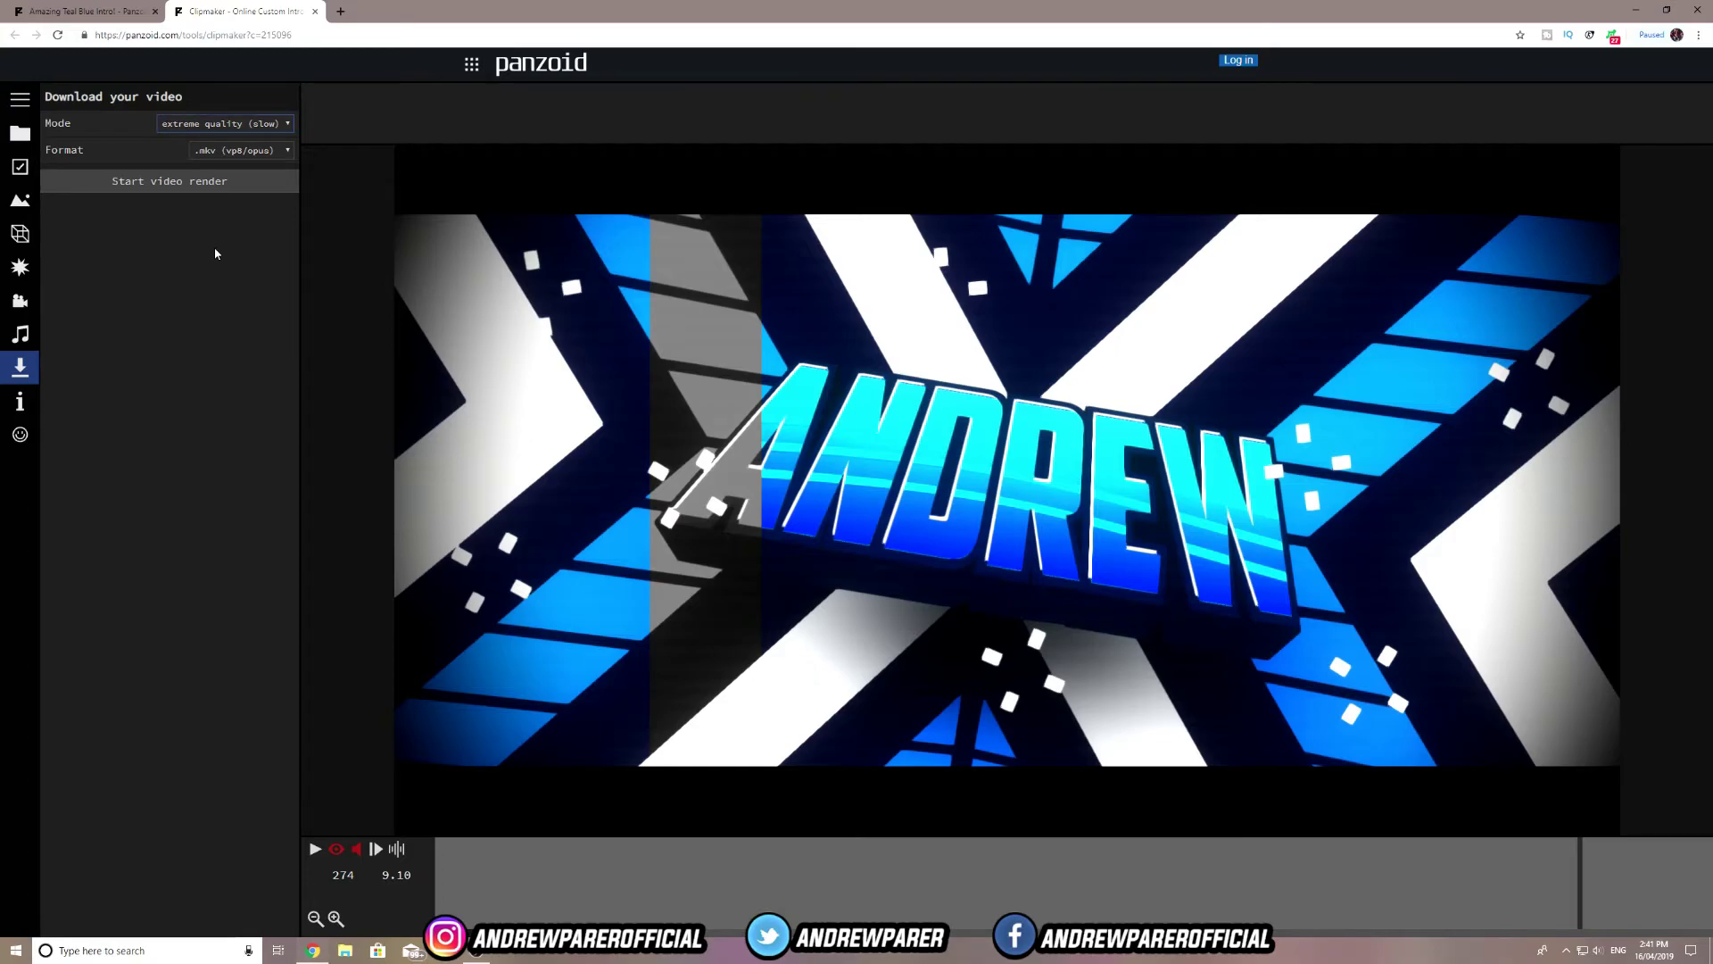
pyautogui.click(259, 183)
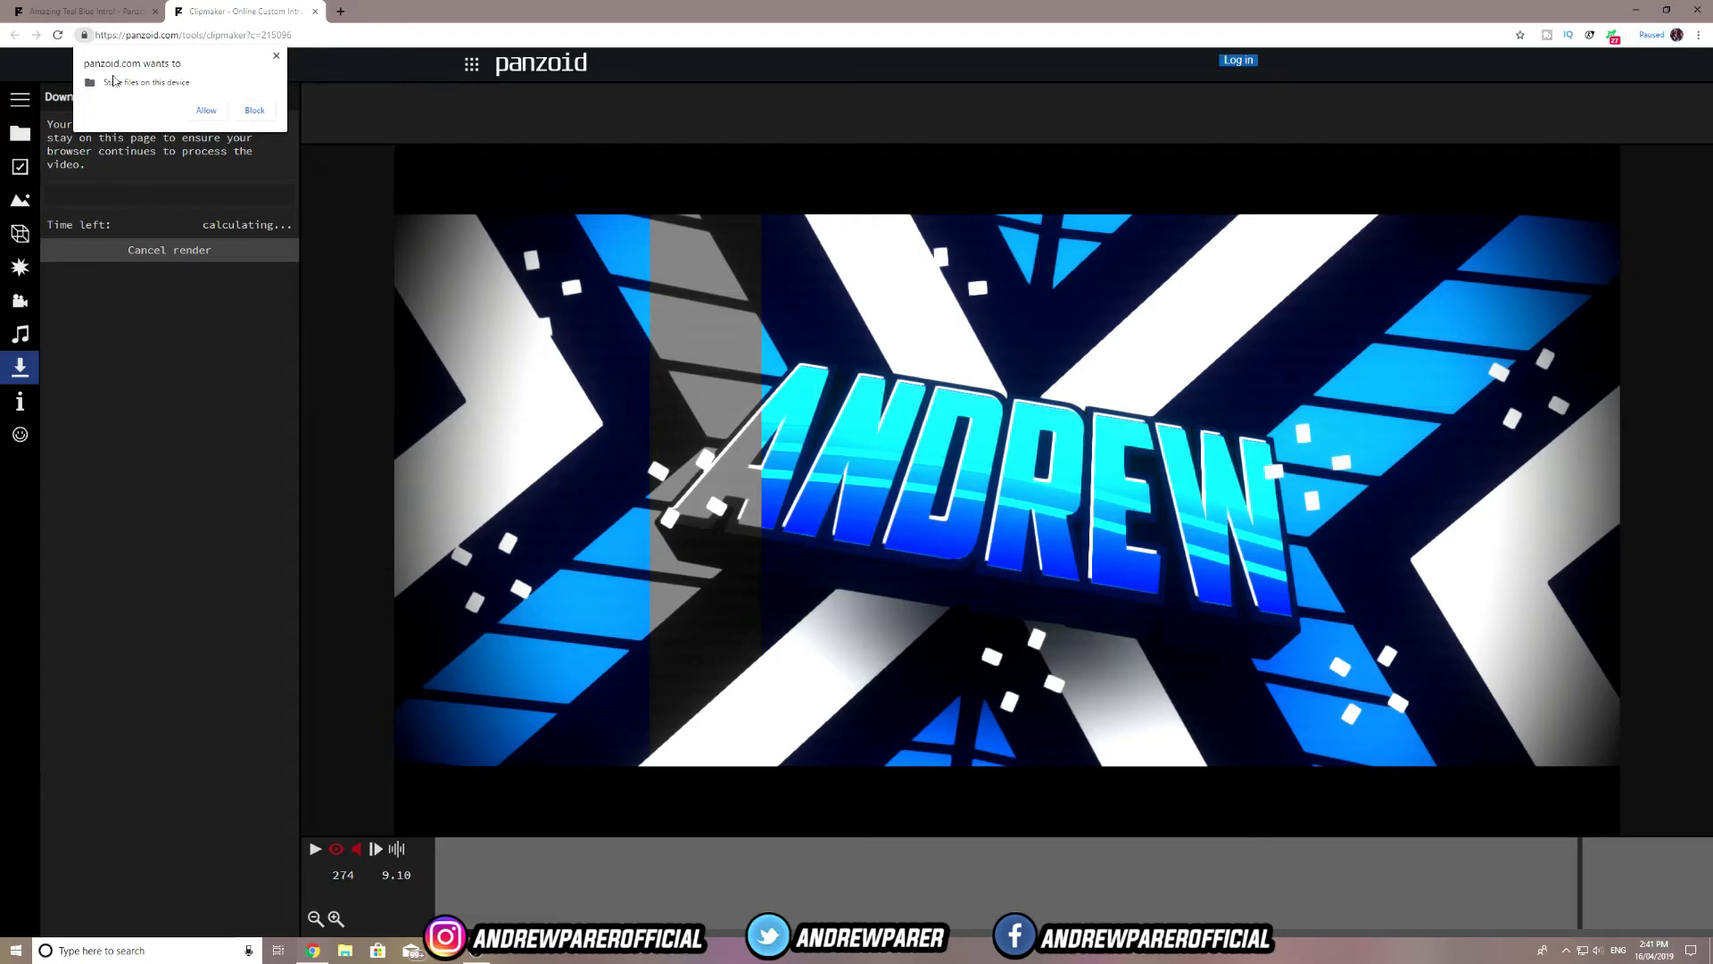
pyautogui.click(206, 111)
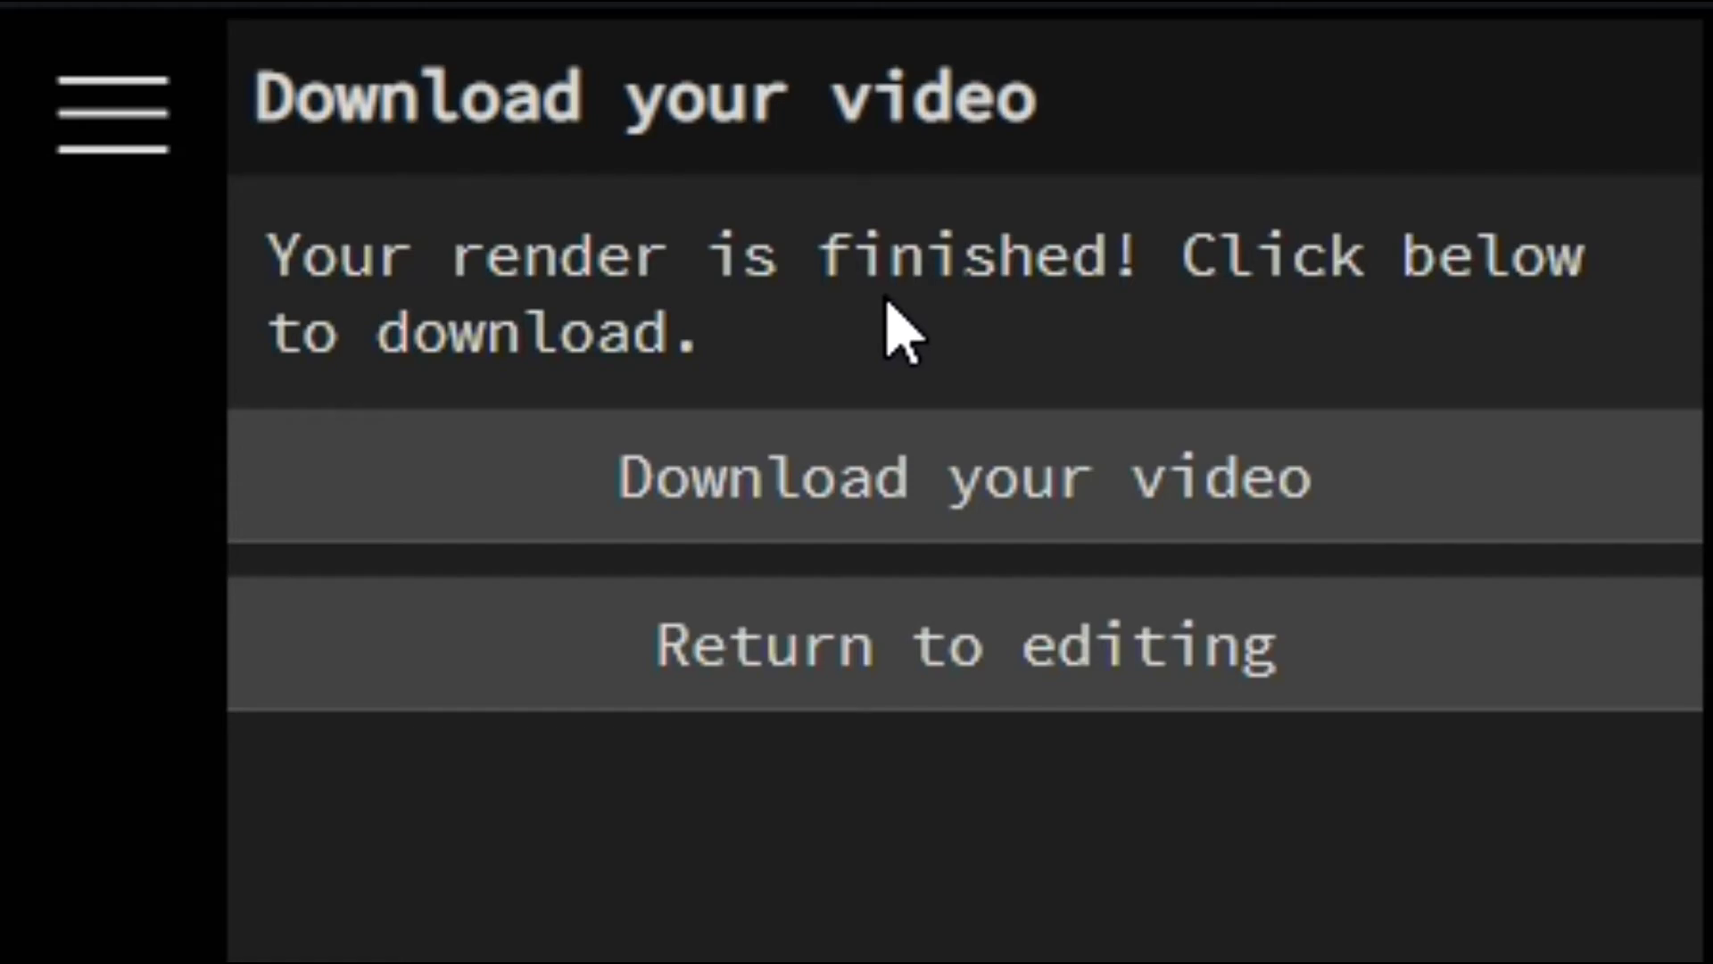
# Download the finished render and open video.mkv in VLC media player.
pyautogui.click(1408, 486)
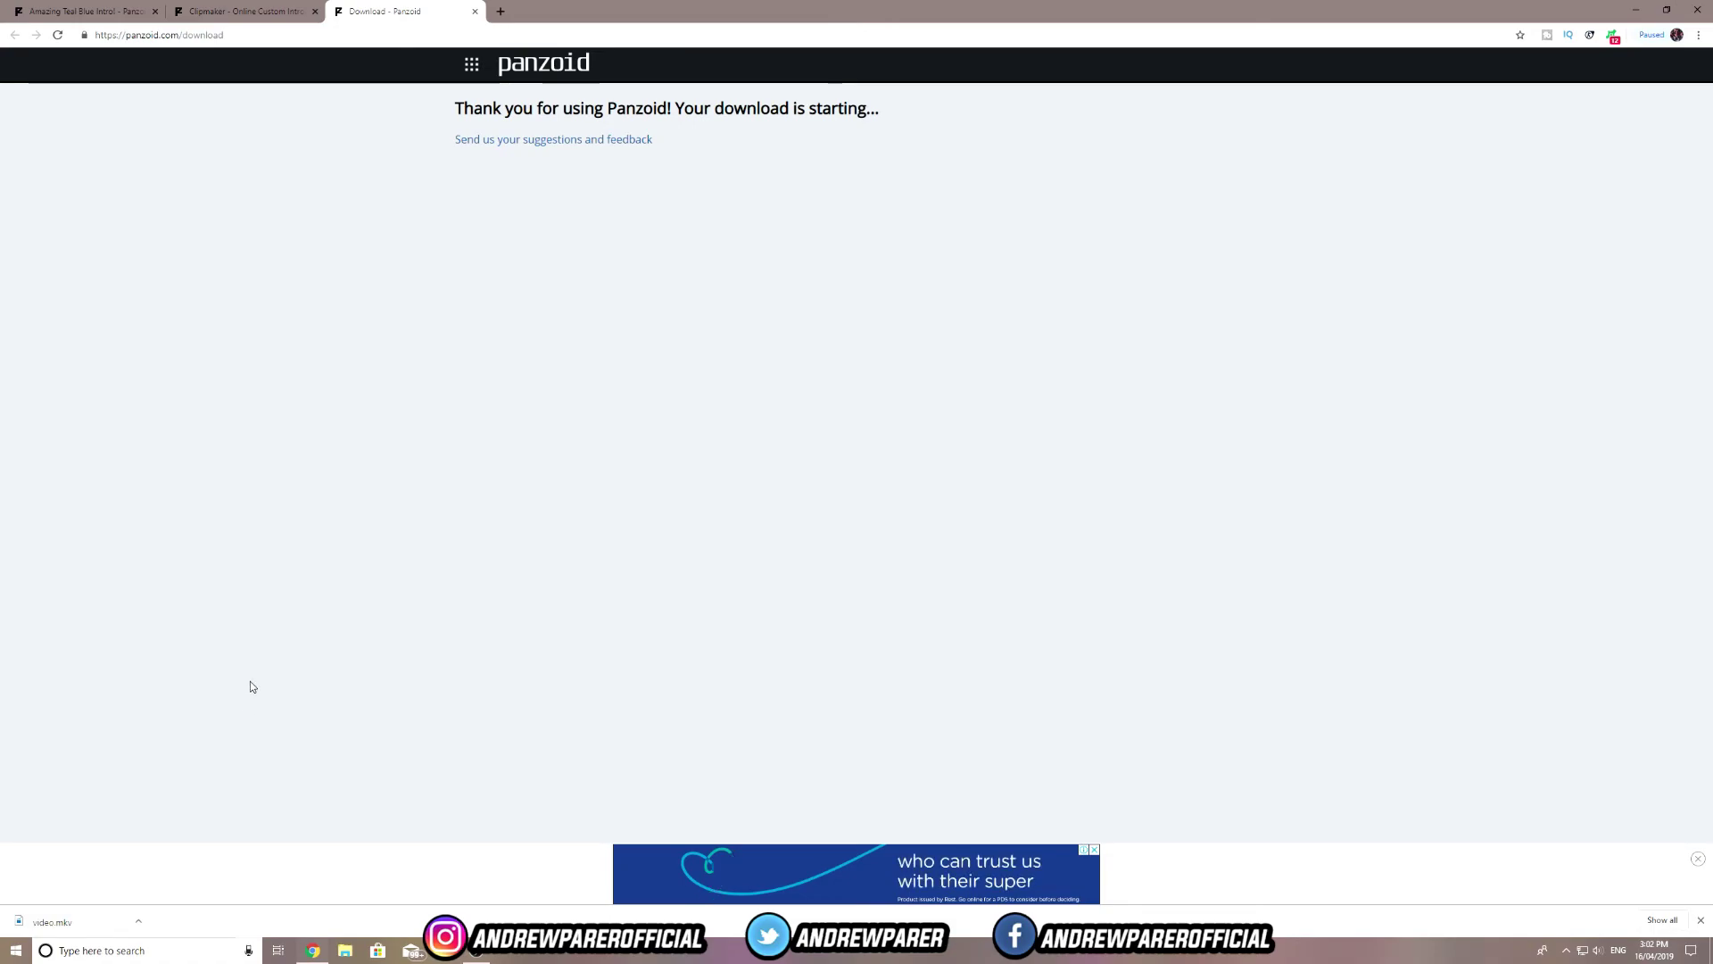
pyautogui.click(267, 12)
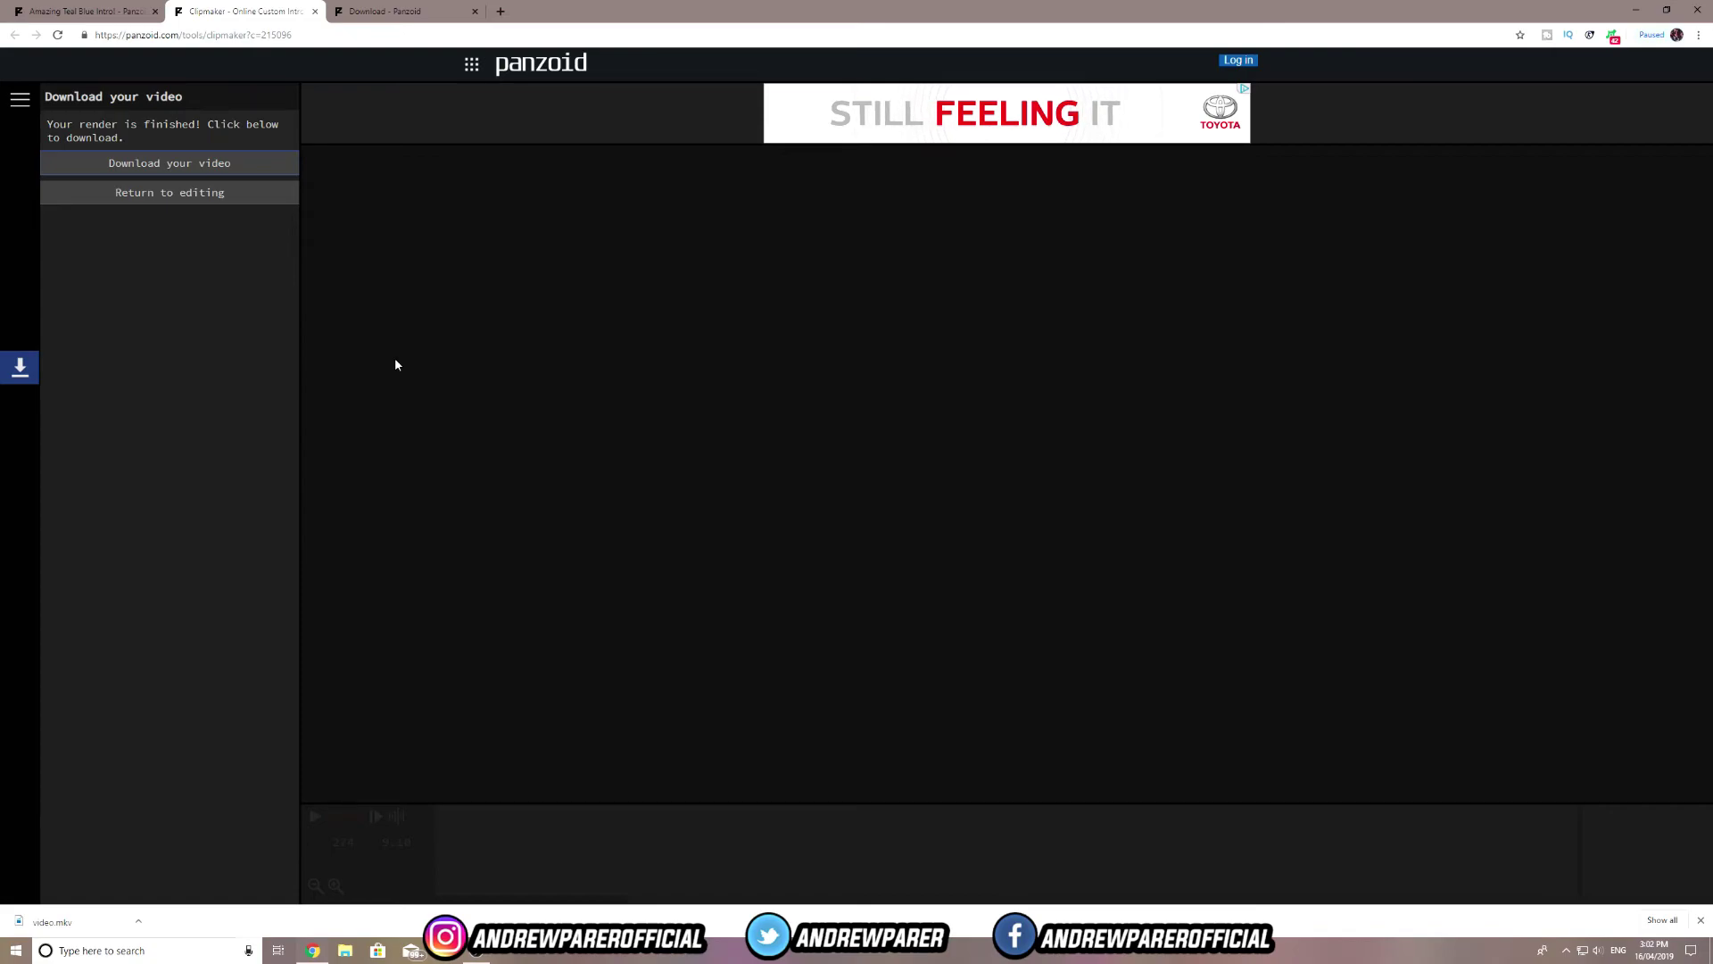
pyautogui.click(107, 921)
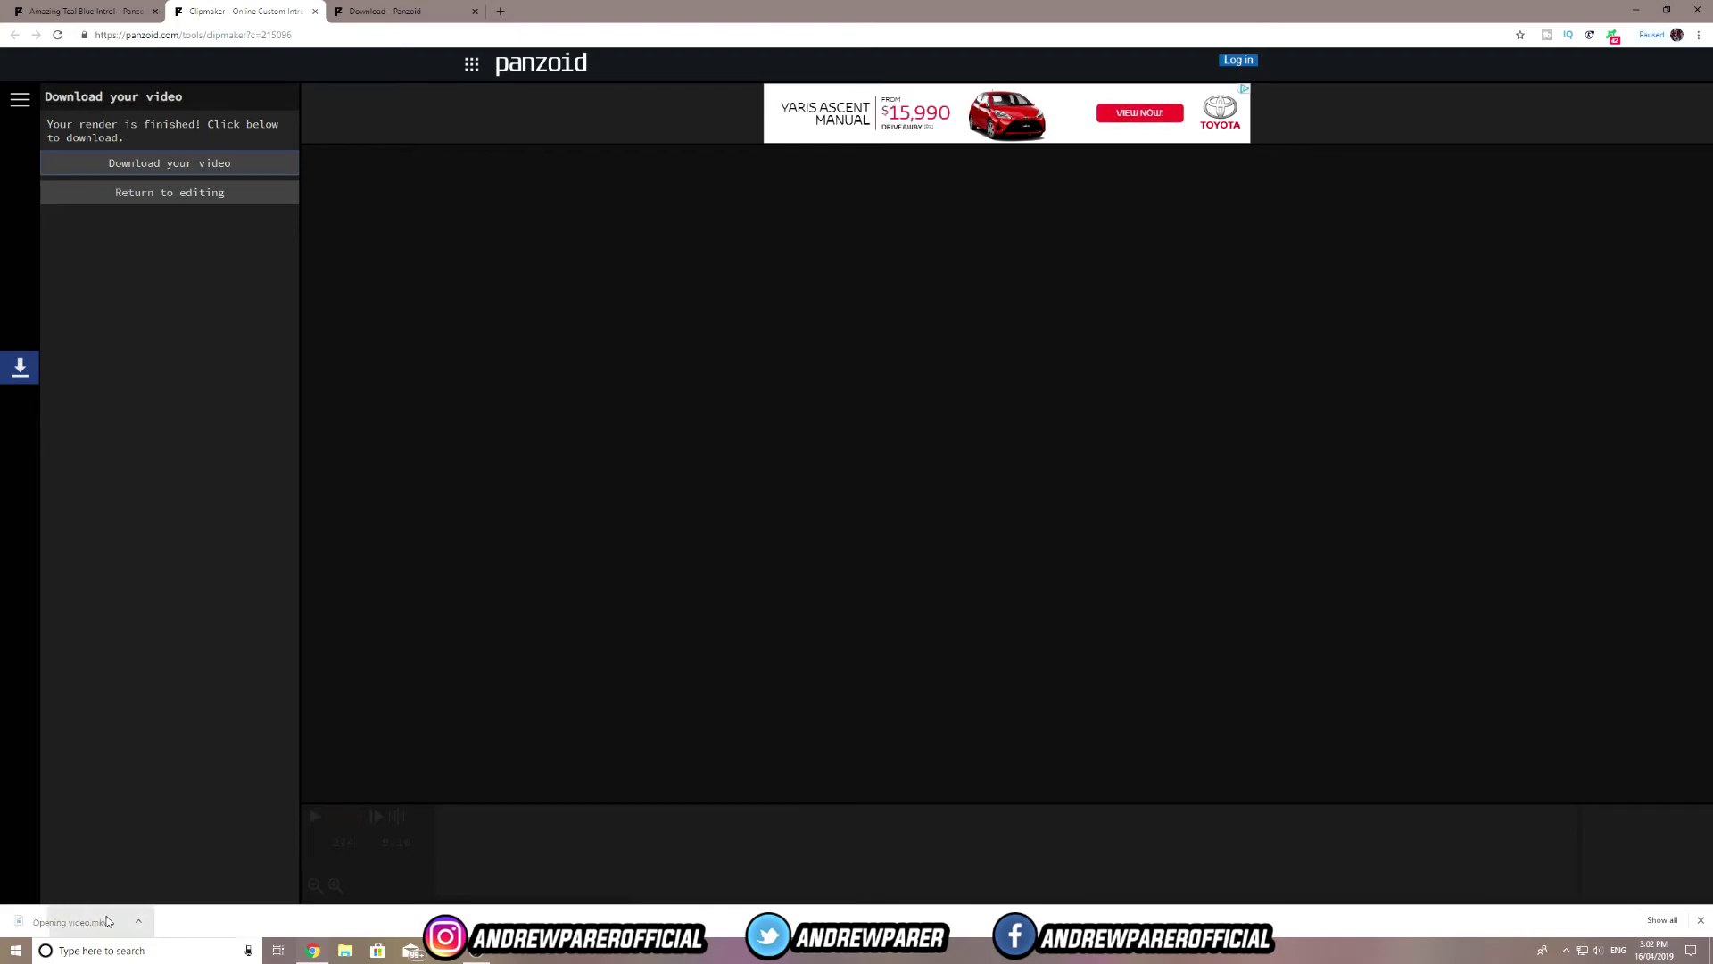
pyautogui.click(827, 387)
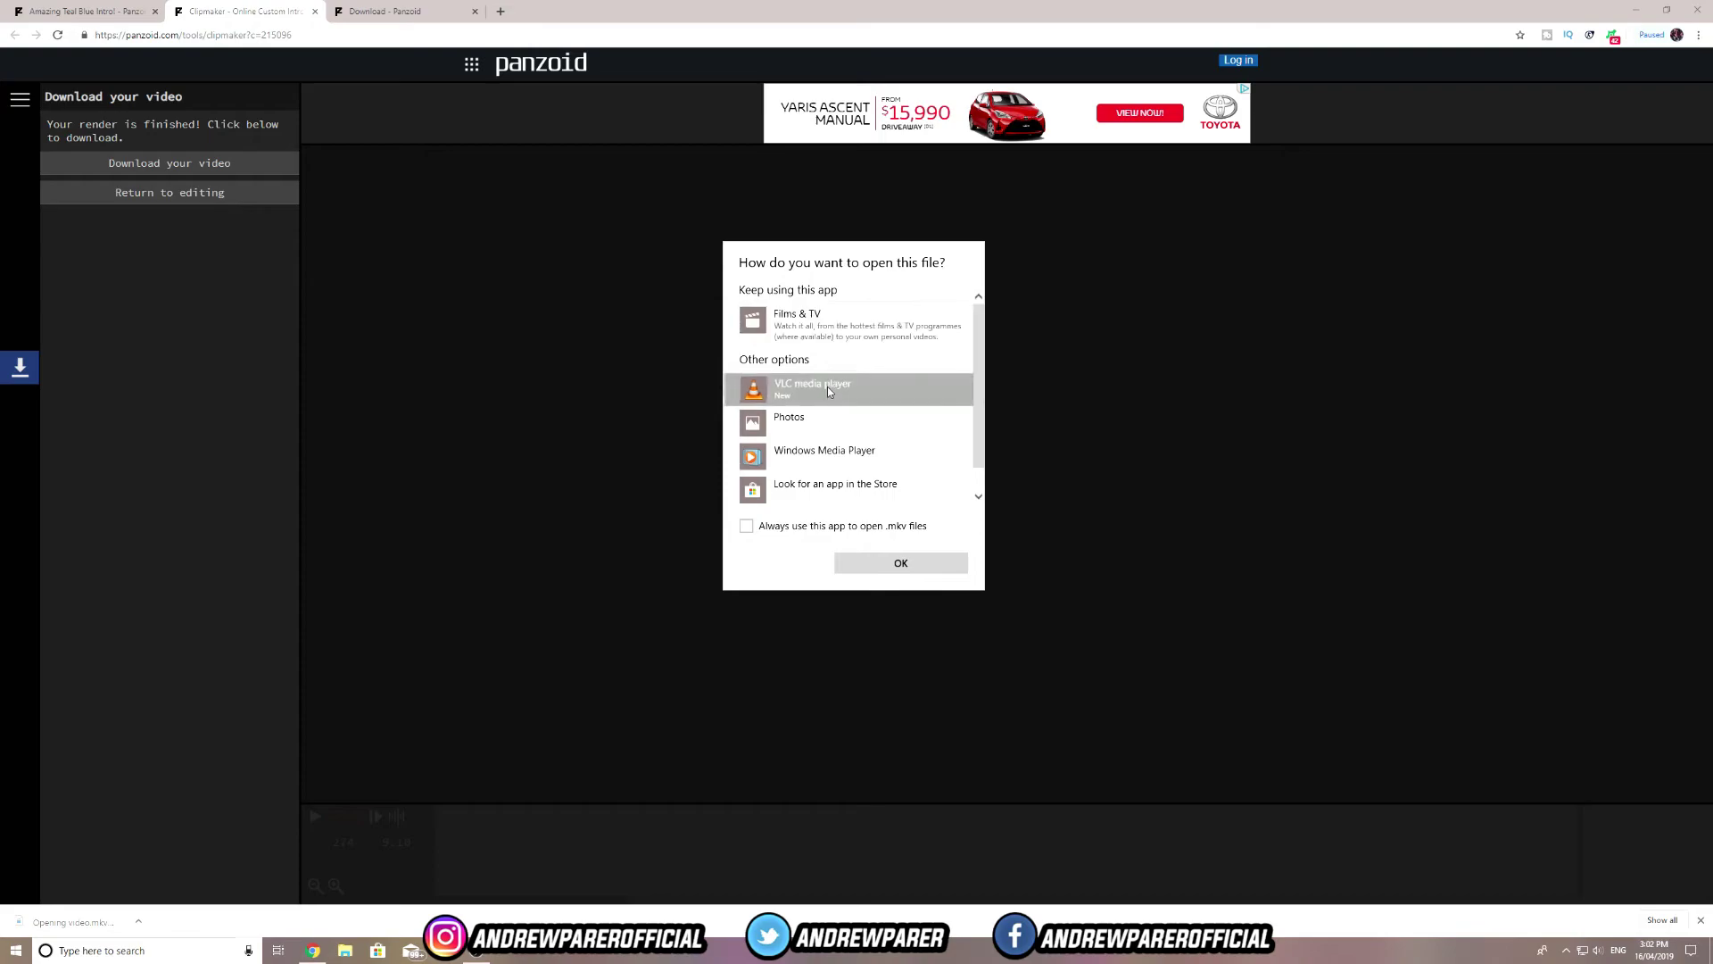
pyautogui.click(905, 565)
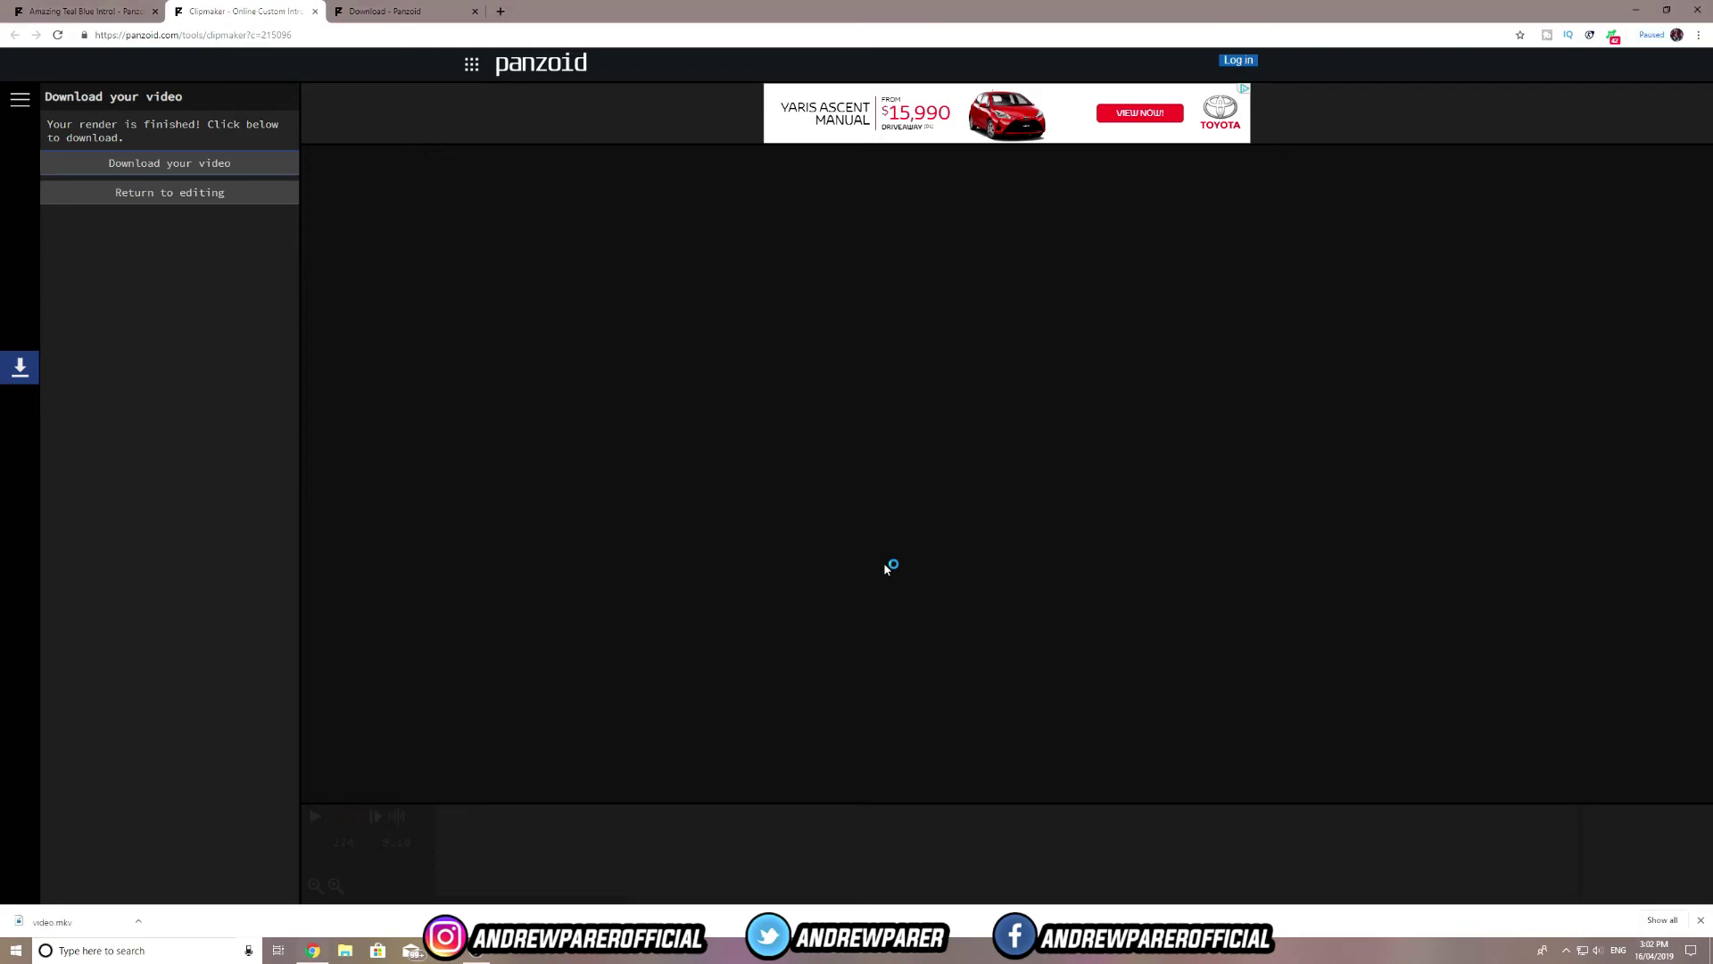